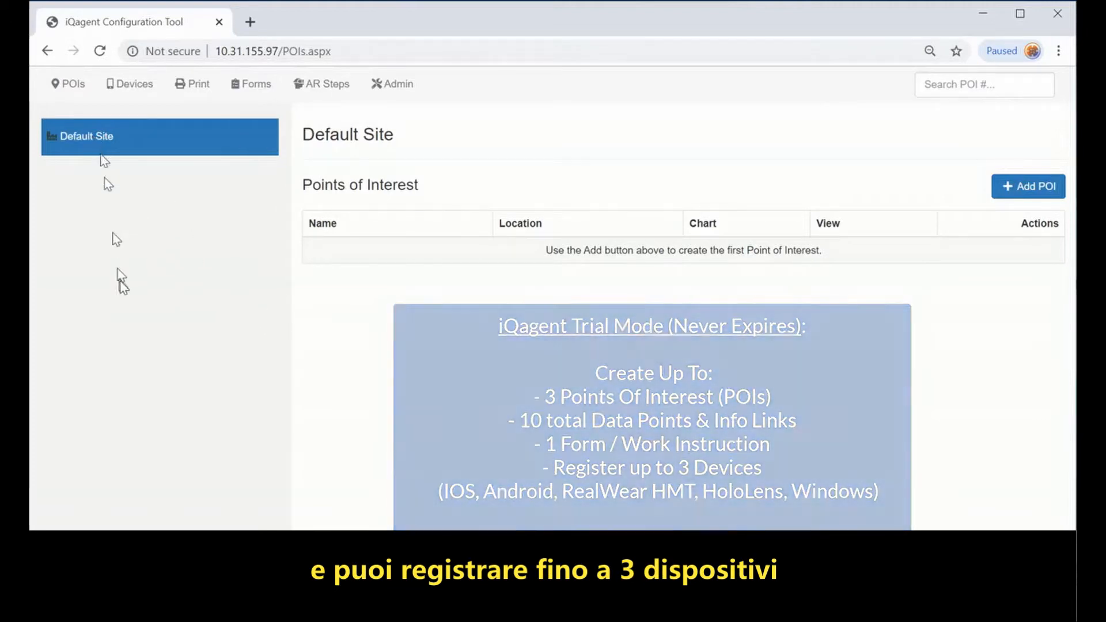
Step: Rename the Default Site to Odessa in the admin site list
{"action": "mouse_move", "coordinate": [88, 151]}
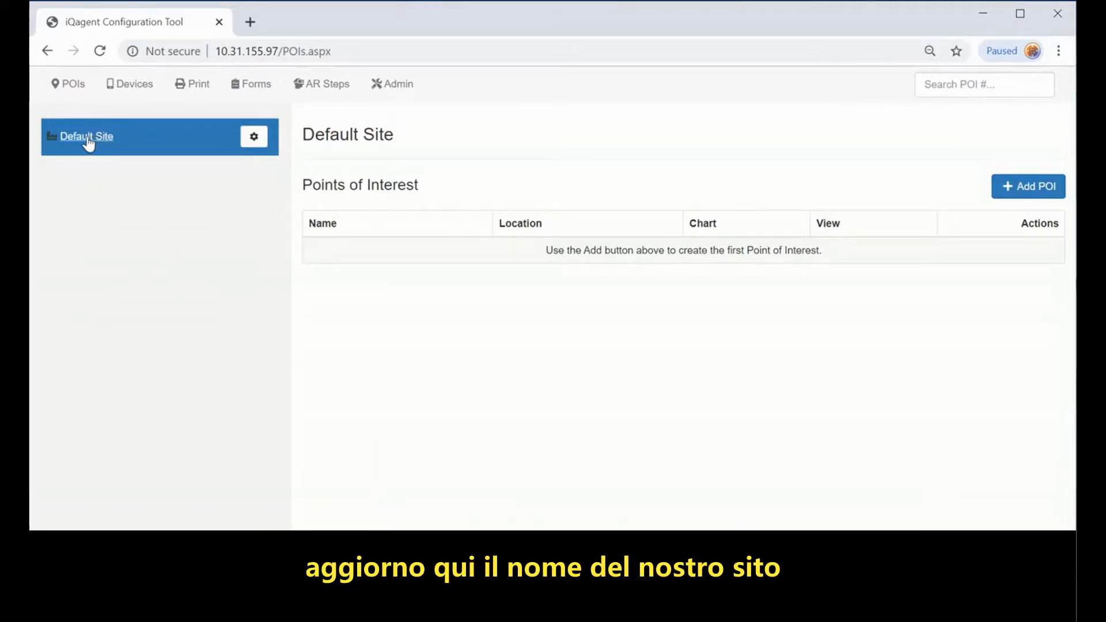
{"action": "left_click", "coordinate": [393, 84]}
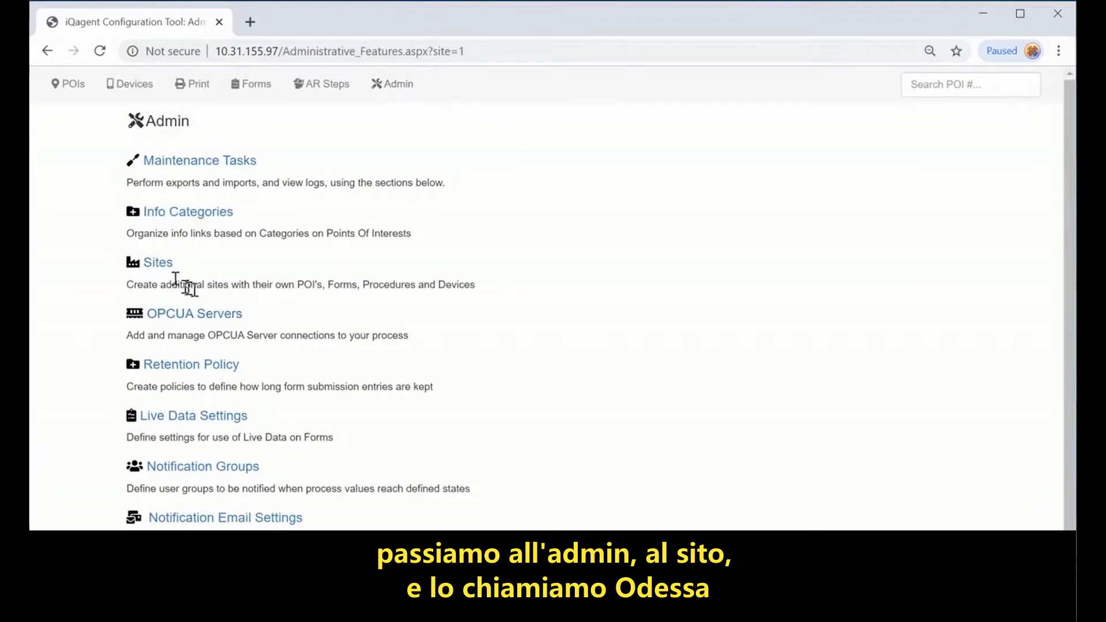
{"action": "left_click", "coordinate": [158, 262]}
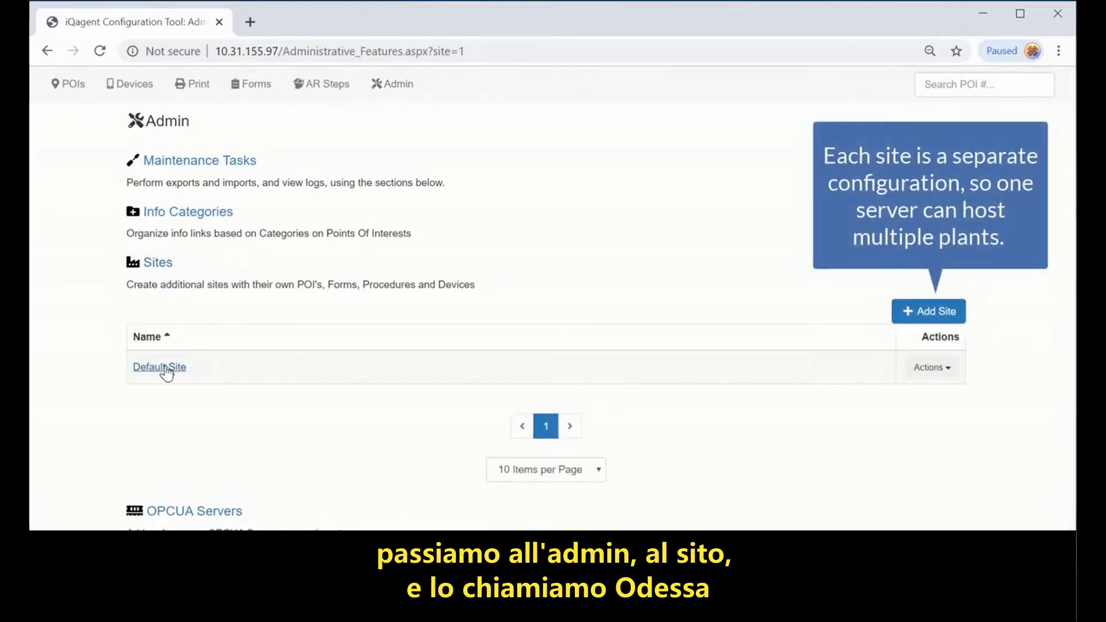
{"action": "left_click", "coordinate": [164, 367]}
{"action": "left_click_drag", "start_coordinate": [402, 172], "coordinate": [238, 172]}
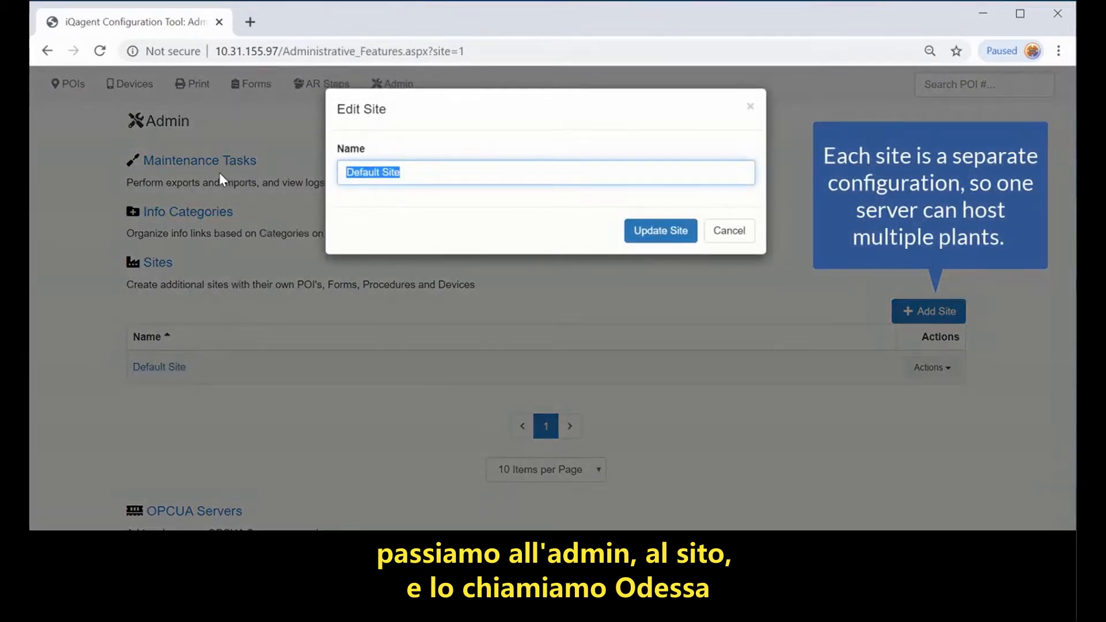
{"action": "type", "text": "Odessa"}
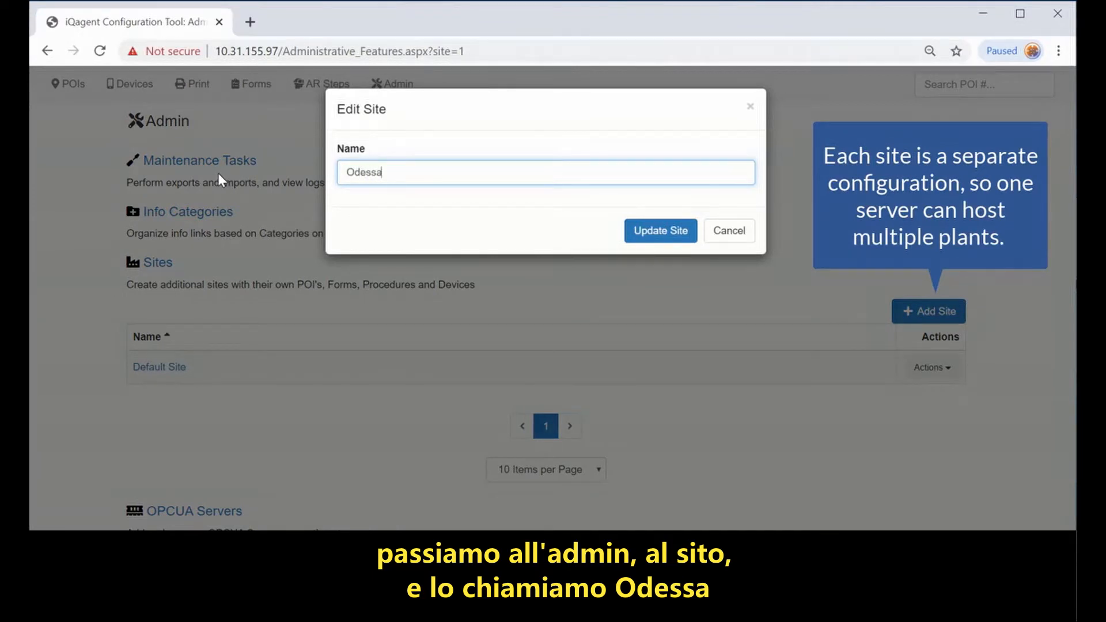
{"action": "left_click", "coordinate": [648, 233]}
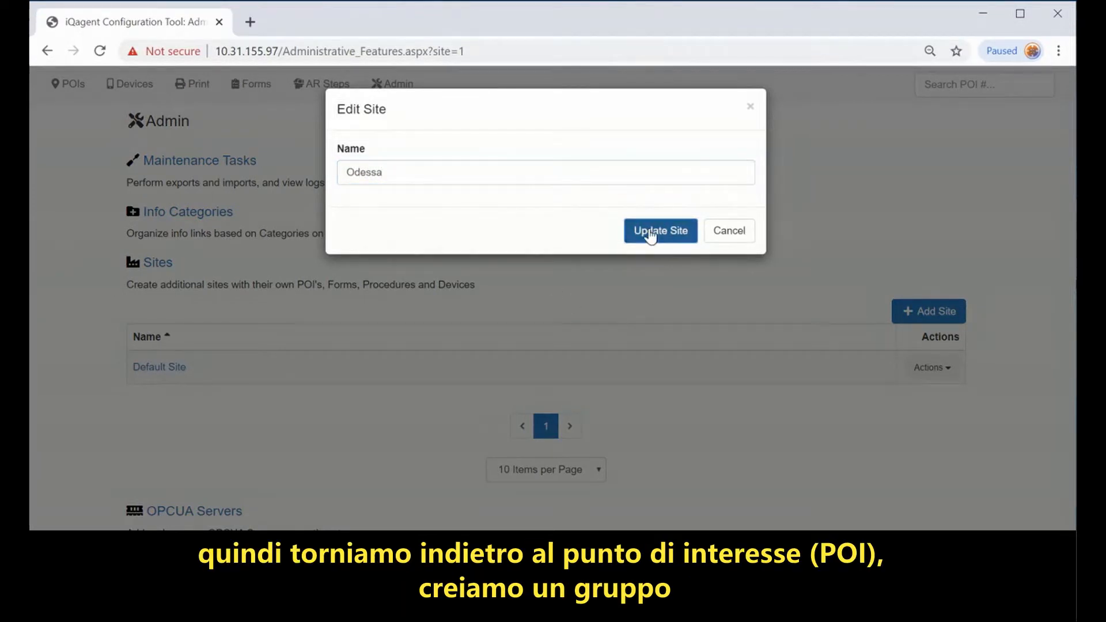
Step: Add a Production group with location Plant A under the Odessa site
{"action": "left_click", "coordinate": [68, 83]}
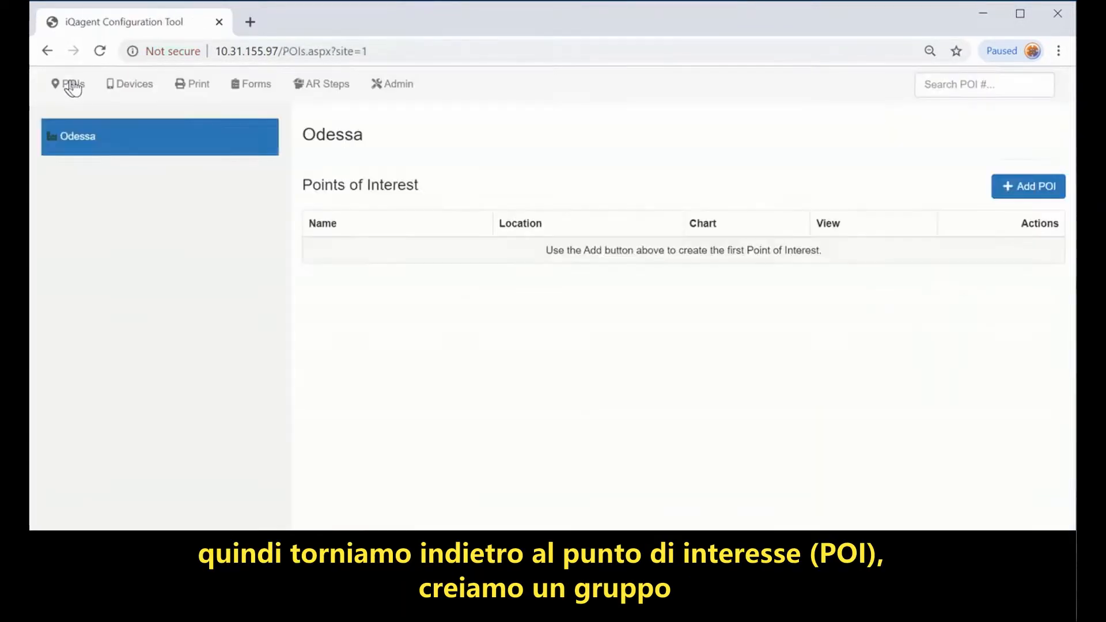
{"action": "left_click", "coordinate": [253, 136]}
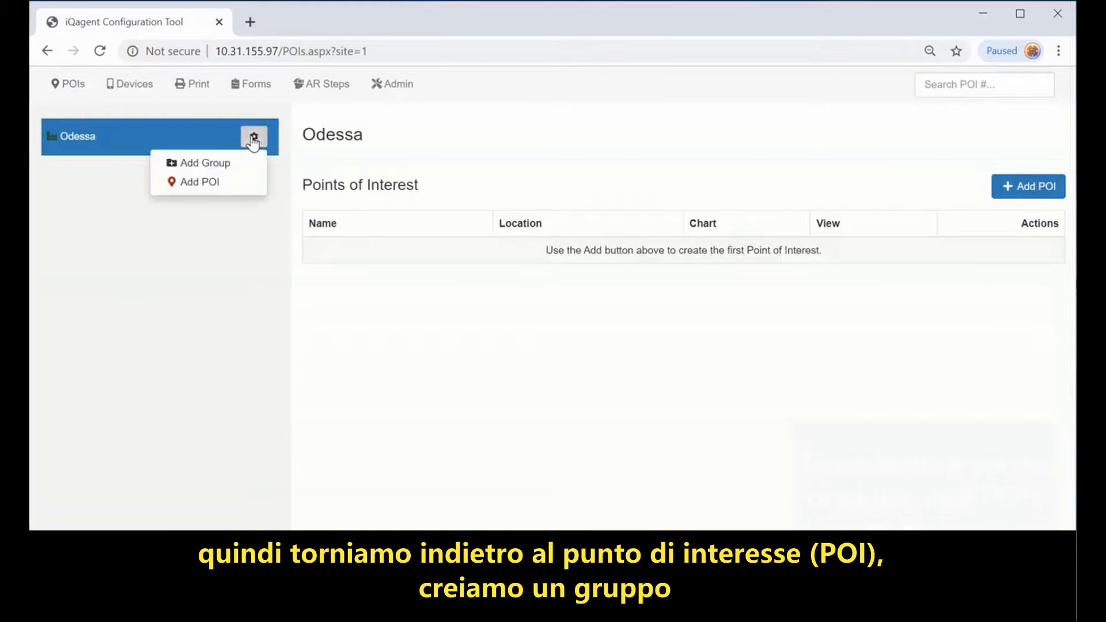
{"action": "left_click", "coordinate": [221, 164]}
{"action": "left_click", "coordinate": [414, 173]}
{"action": "type", "text": "Production"}
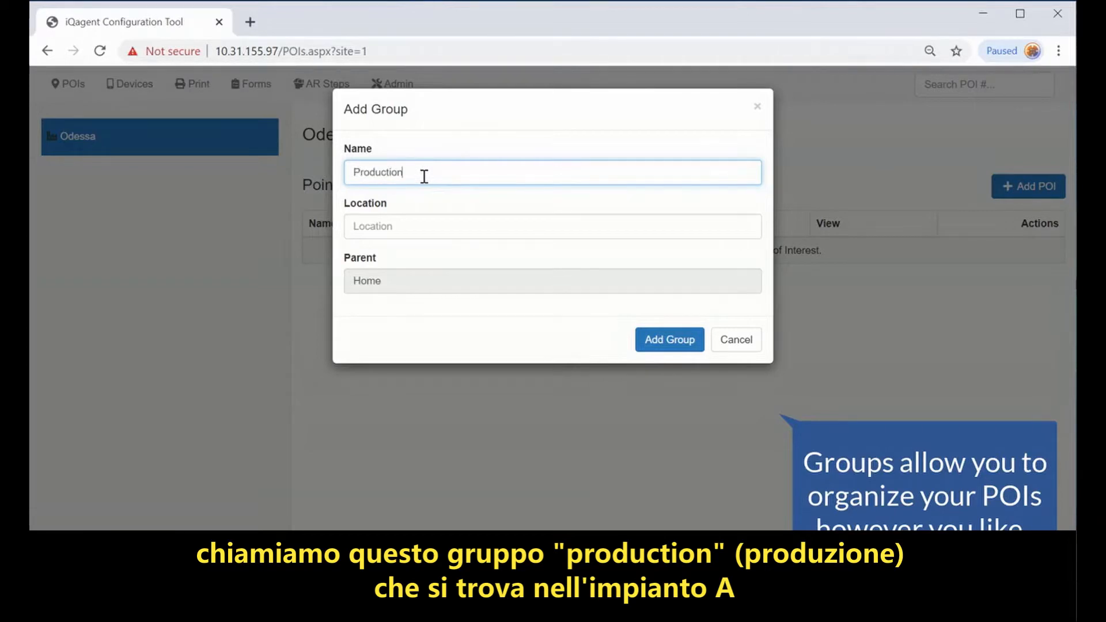
{"action": "left_click", "coordinate": [402, 229]}
{"action": "type", "text": "Plant A"}
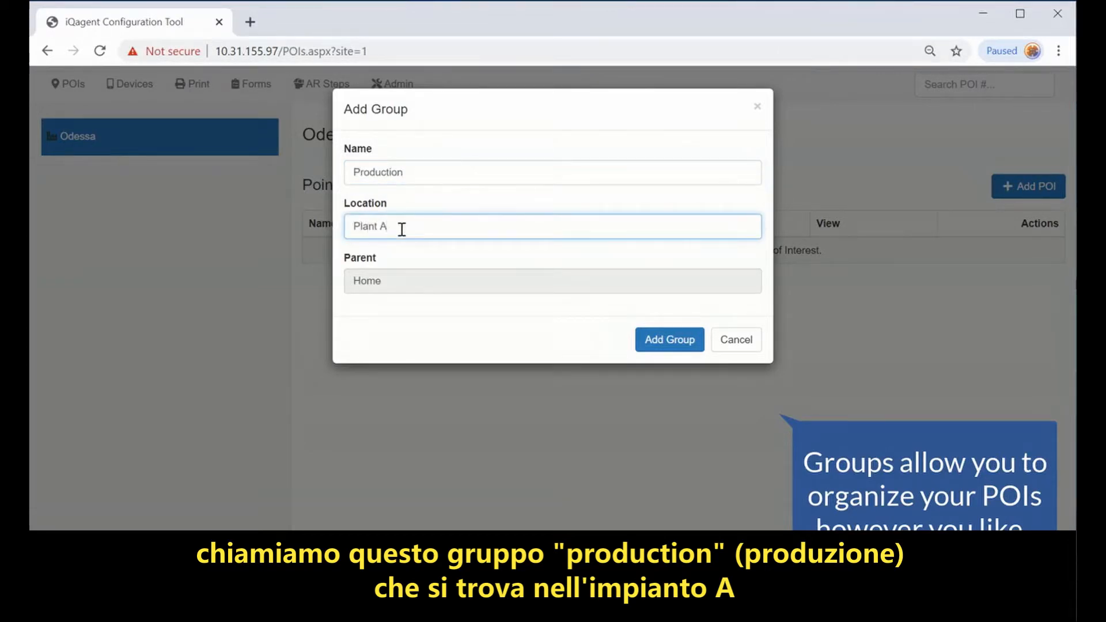
{"action": "left_click", "coordinate": [671, 338]}
{"action": "left_click", "coordinate": [254, 175]}
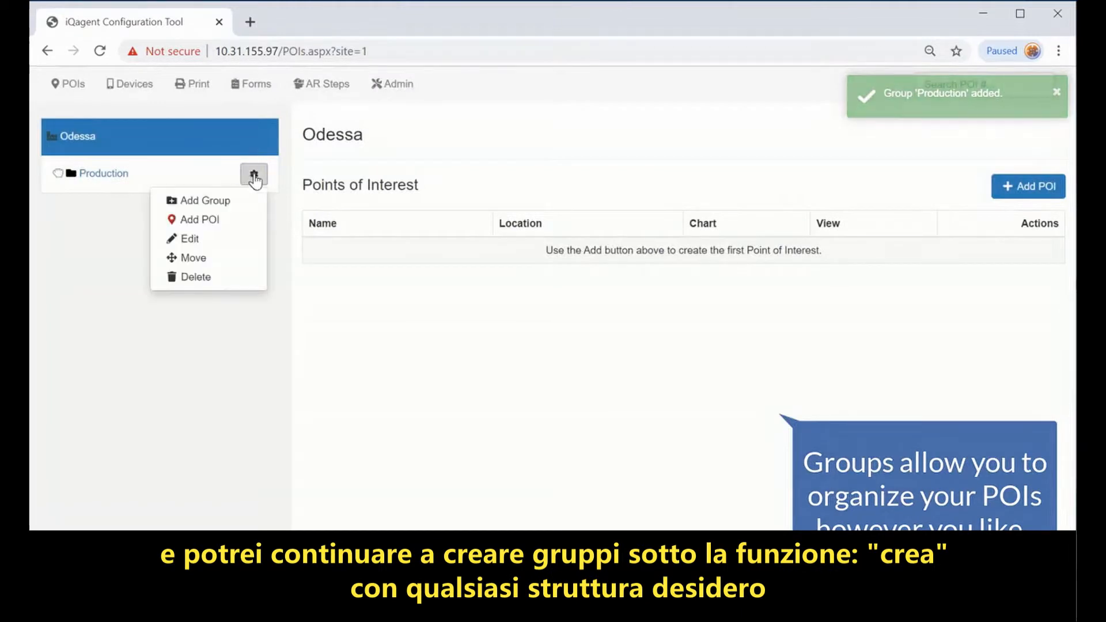
Step: Add POI 'Motor 4' at Line 1 Station 3 to Production, with Data as the default view
{"action": "left_click", "coordinate": [202, 221]}
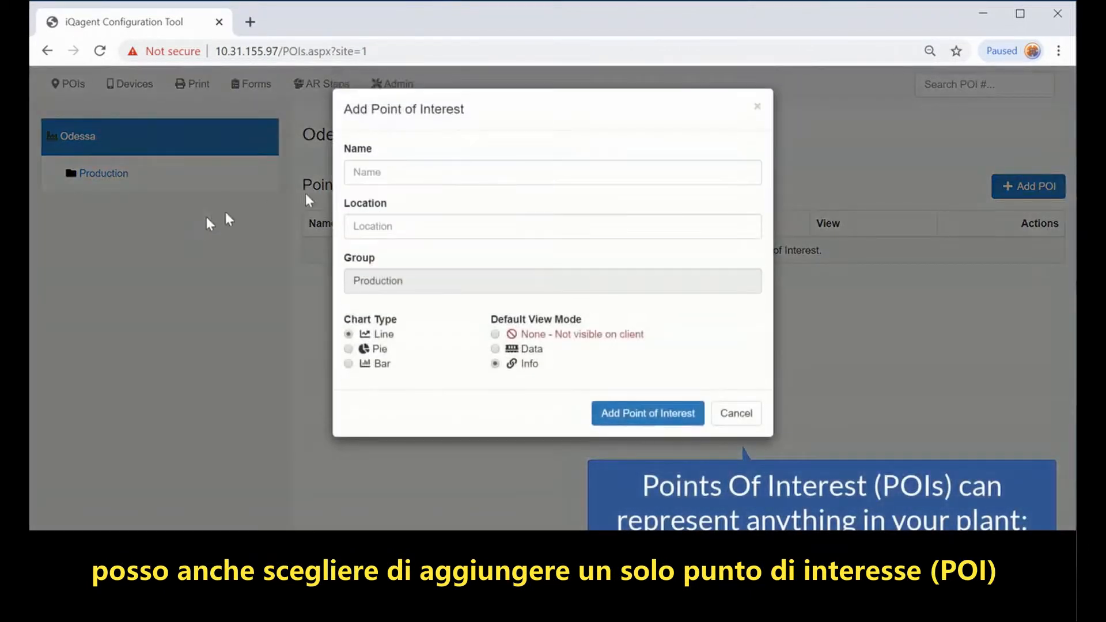
{"action": "left_click", "coordinate": [411, 173]}
{"action": "type", "text": "Motor 4"}
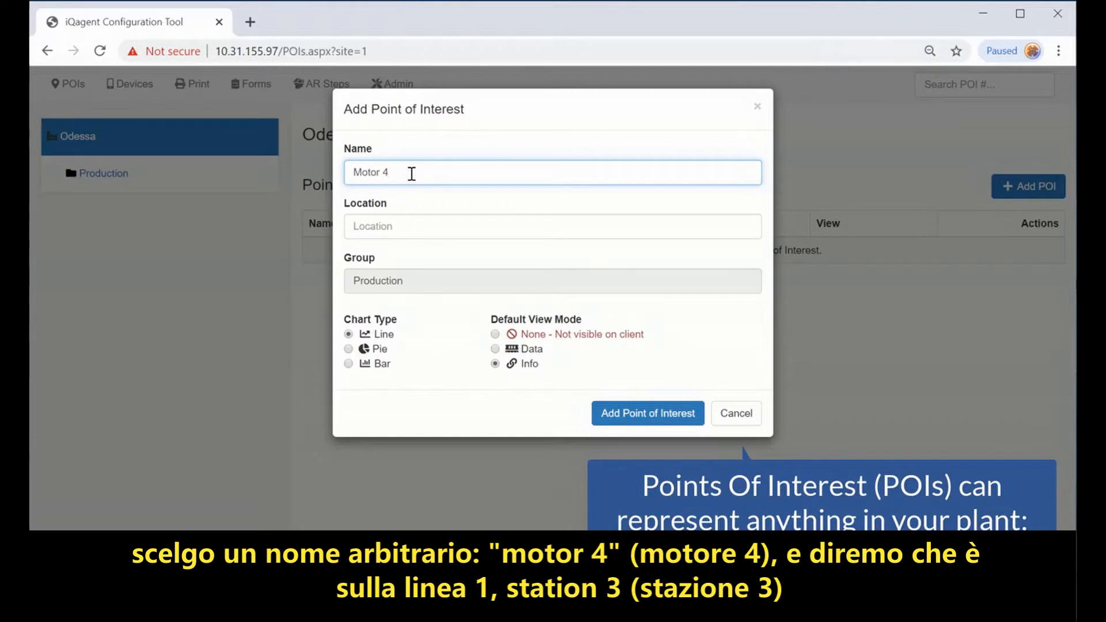
{"action": "left_click", "coordinate": [437, 232]}
{"action": "type", "text": "Line 1 Station 3"}
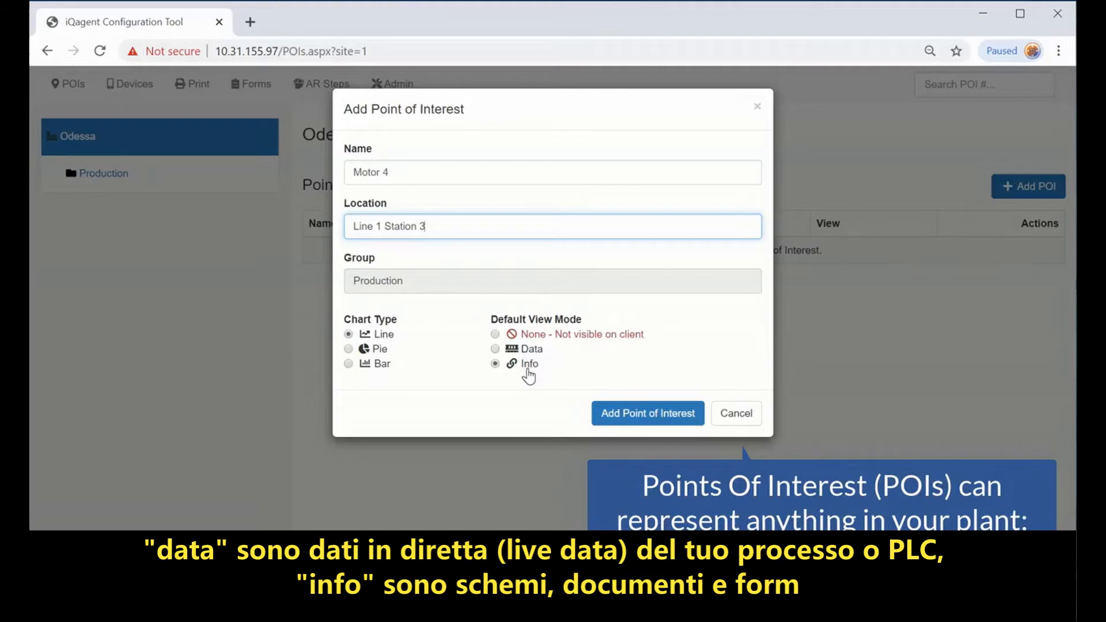
{"action": "left_click", "coordinate": [520, 350]}
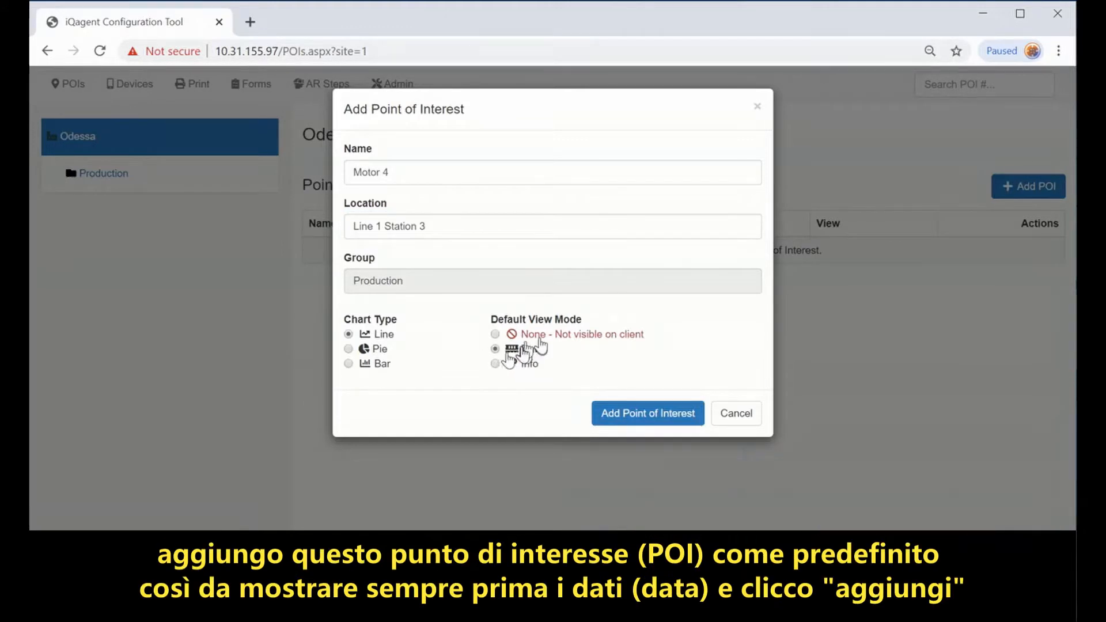
{"action": "left_click", "coordinate": [633, 417]}
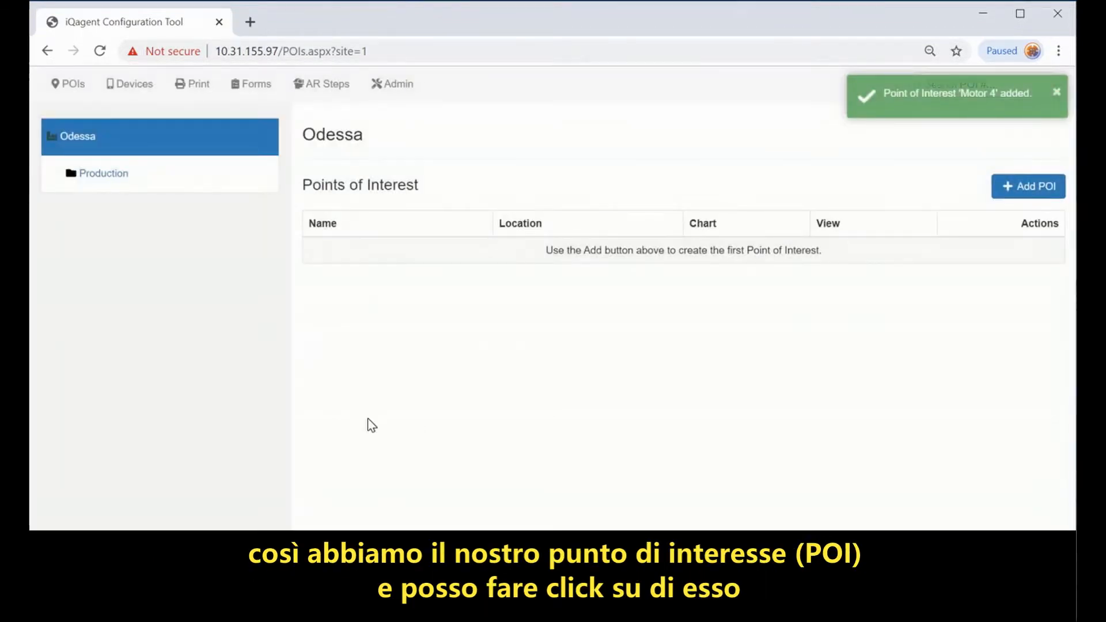
Step: Open Motor 4 from the Production group and list the Info View add options below its QR code
{"action": "left_click", "coordinate": [111, 178]}
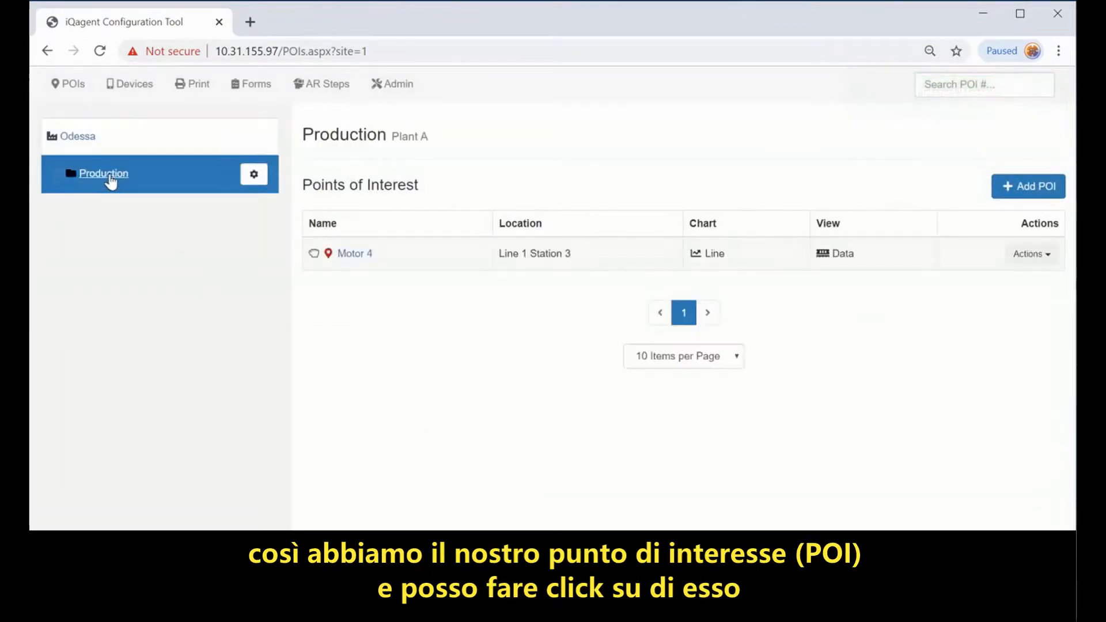
{"action": "left_click", "coordinate": [353, 255]}
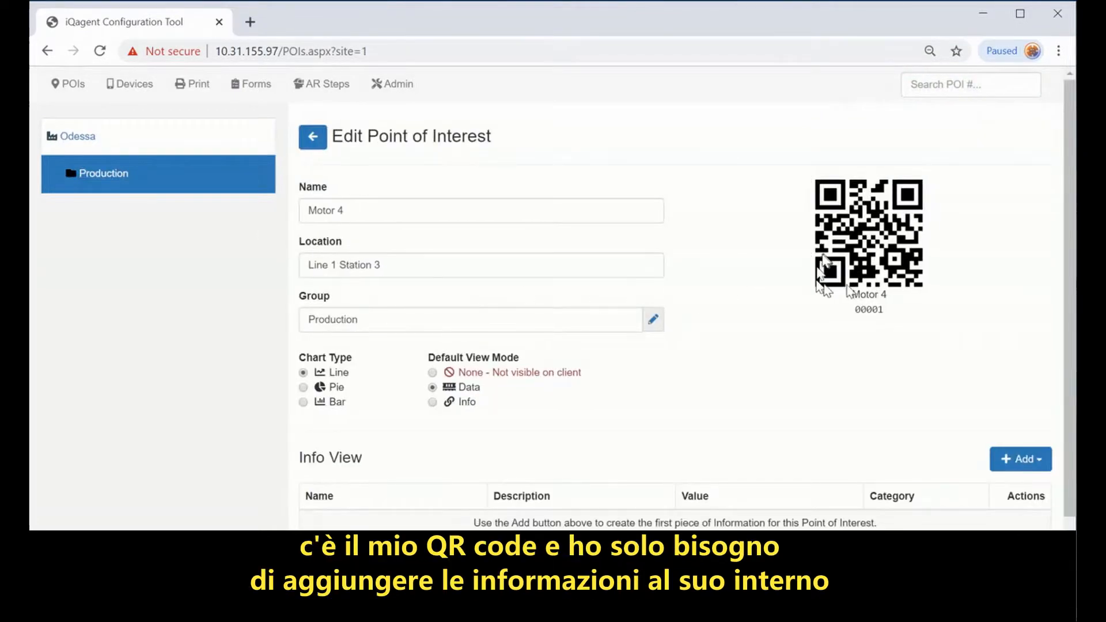
{"action": "scroll", "coordinate": [776, 297], "scroll_direction": "down", "scroll_amount": 2}
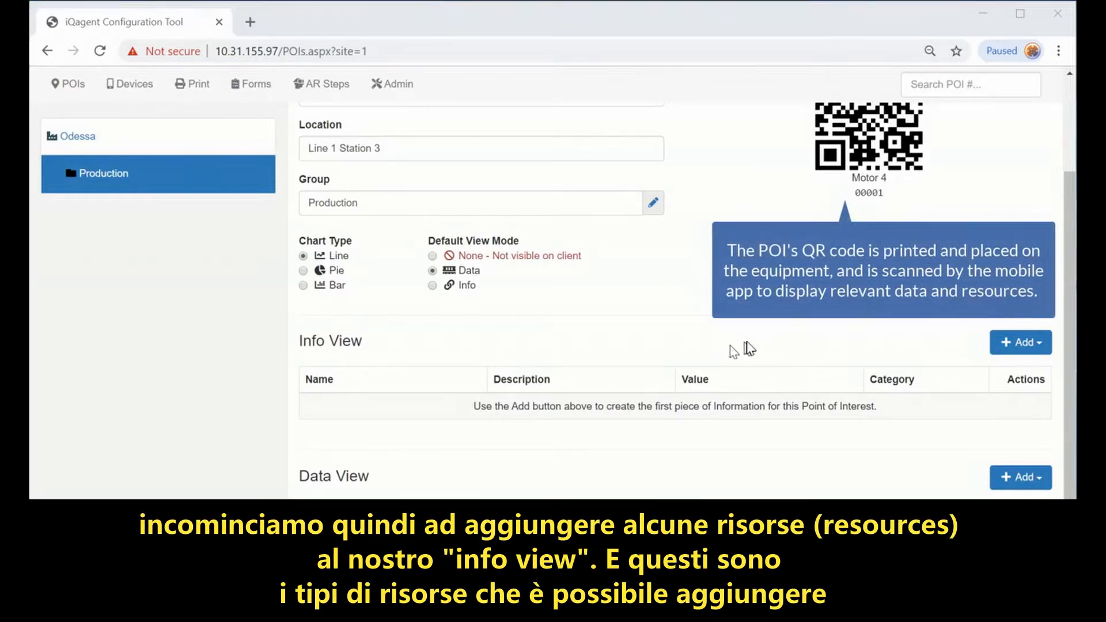
{"action": "left_click", "coordinate": [1021, 343]}
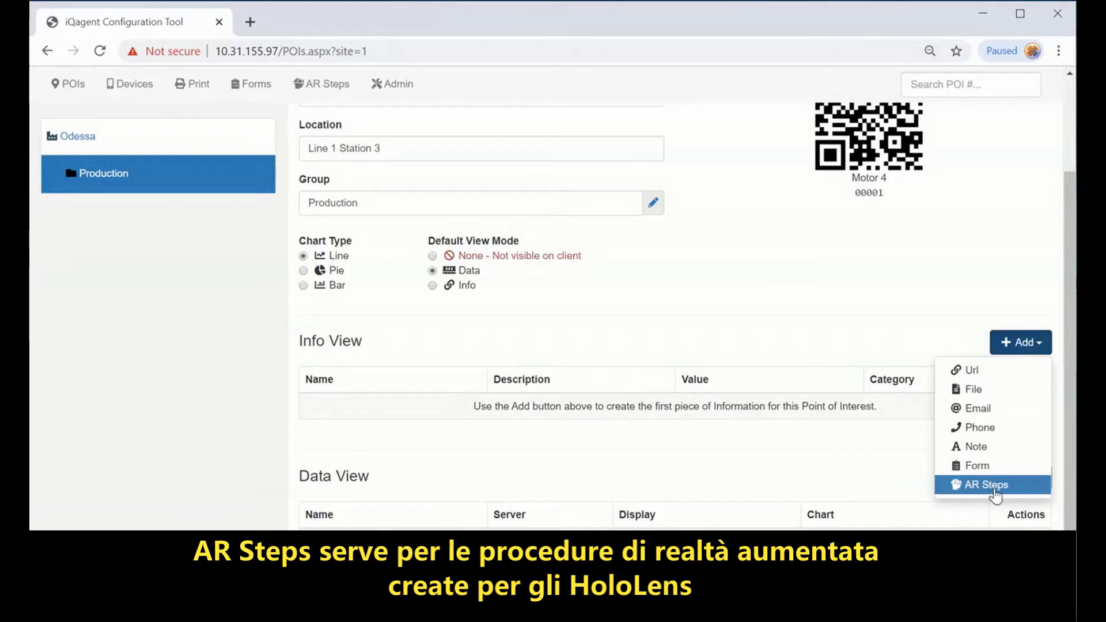
Step: Add a URL entry from the pasted manual address, named 'RF200 IO Link' with description Tech Manual
{"action": "left_click", "coordinate": [971, 371]}
{"action": "key", "text": "ctrl+v"}
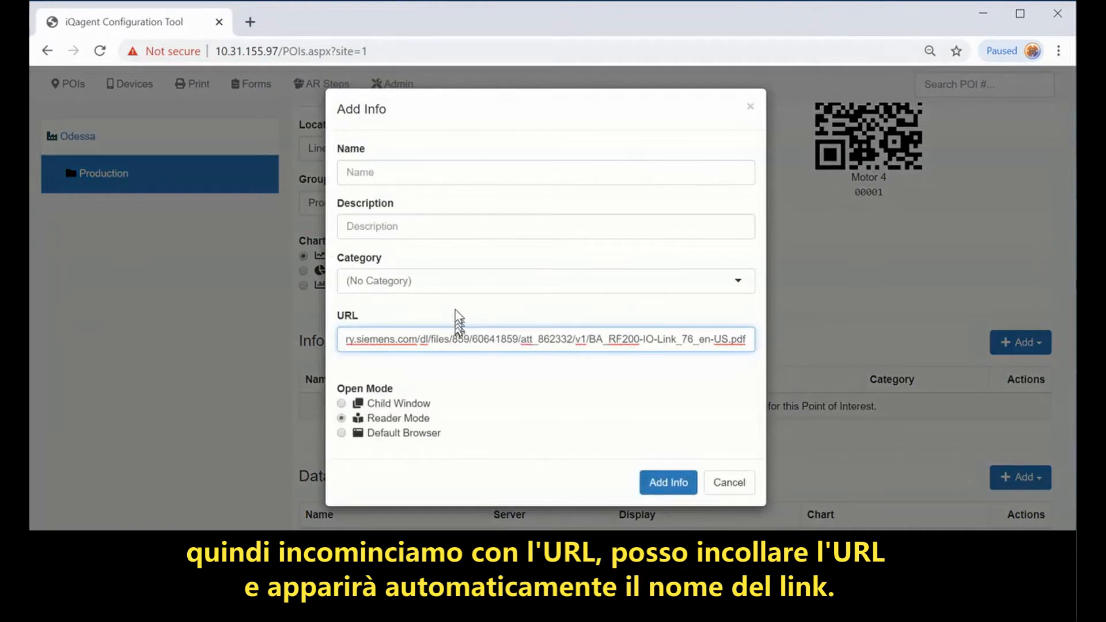
{"action": "left_click", "coordinate": [444, 225]}
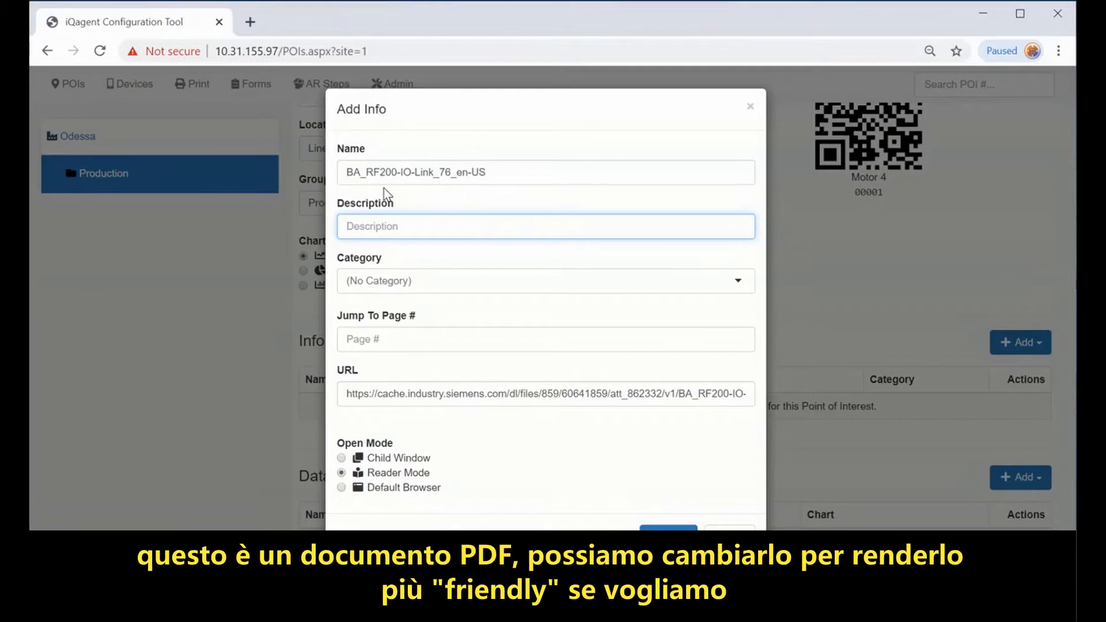
{"action": "left_click", "coordinate": [366, 172]}
{"action": "key", "text": "BackSpace"}
{"action": "key", "text": "BackSpace"}
{"action": "key", "text": "BackSpace"}
{"action": "left_click", "coordinate": [377, 172]}
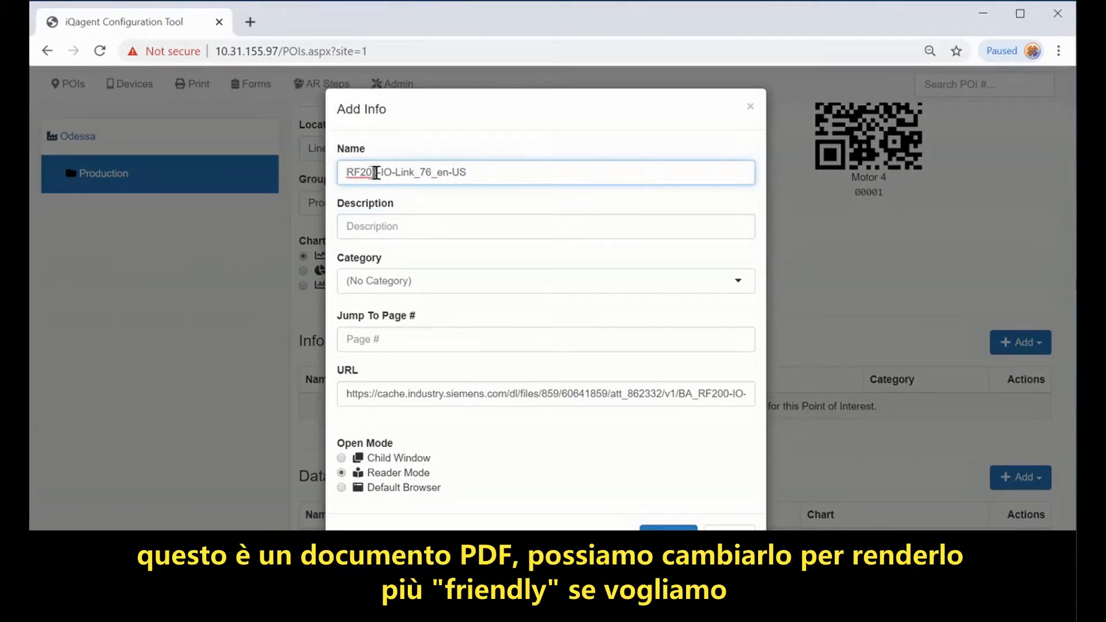
{"action": "left_click", "coordinate": [437, 227]}
{"action": "type", "text": "Tec"}
{"action": "type", "text": "h Manual"}
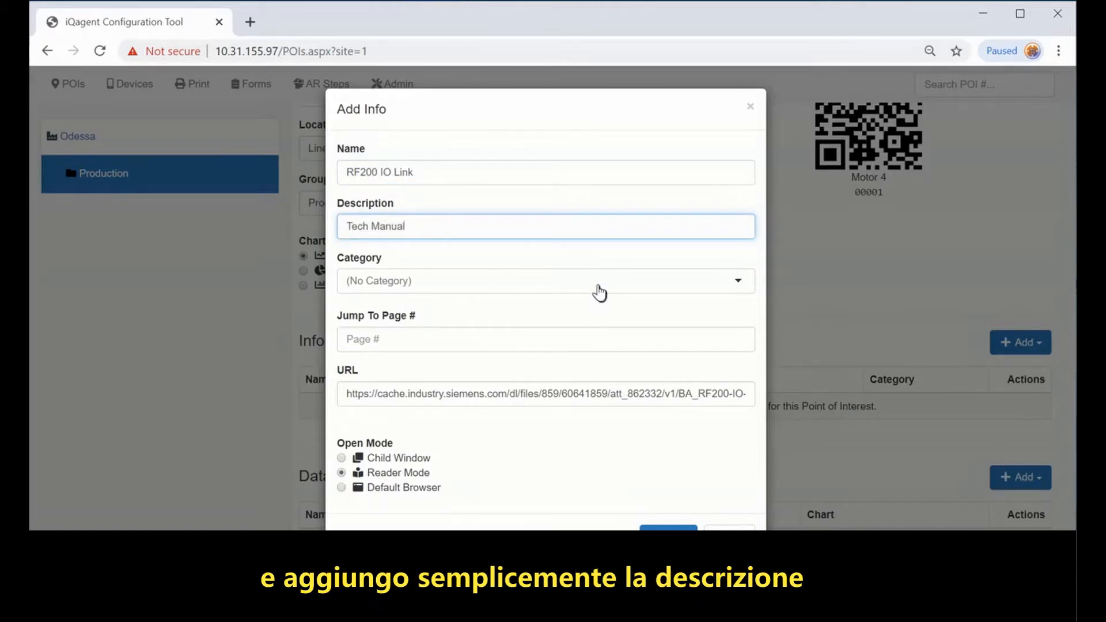
Step: File the RF200 IO Link entry under a new 'technical docs' category and add it
{"action": "left_click", "coordinate": [599, 288]}
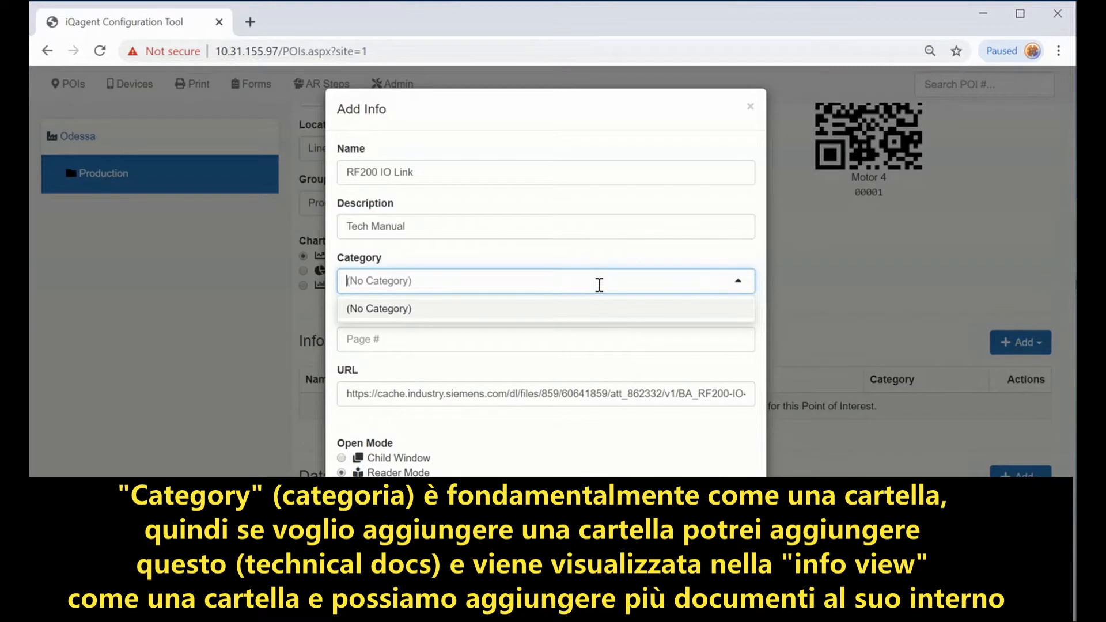
{"action": "left_click", "coordinate": [599, 285]}
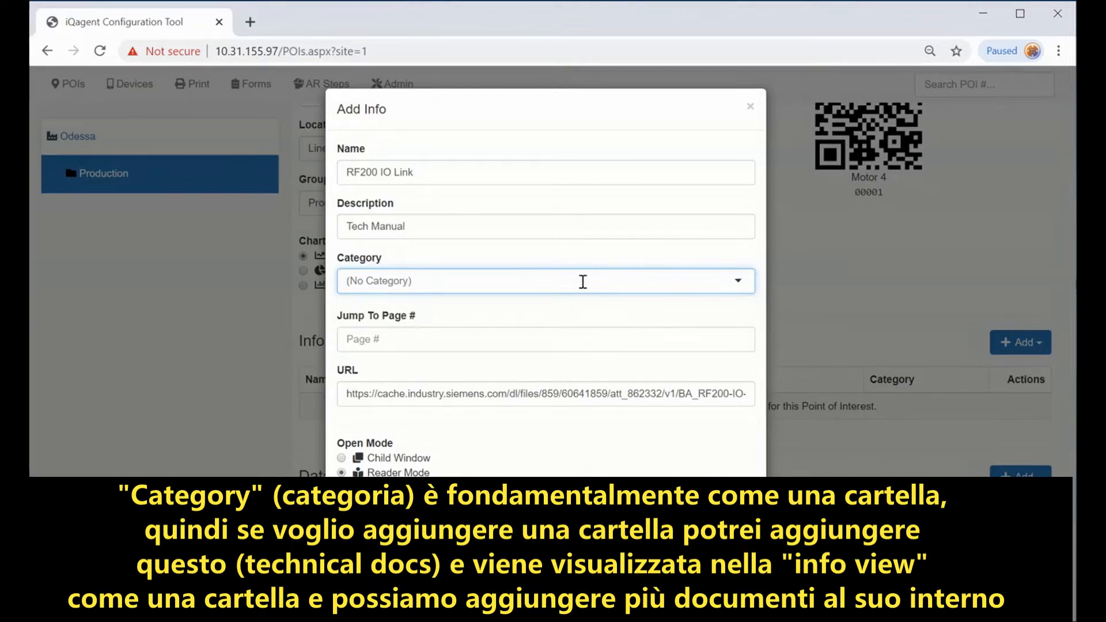
{"action": "type", "text": "technical doc"}
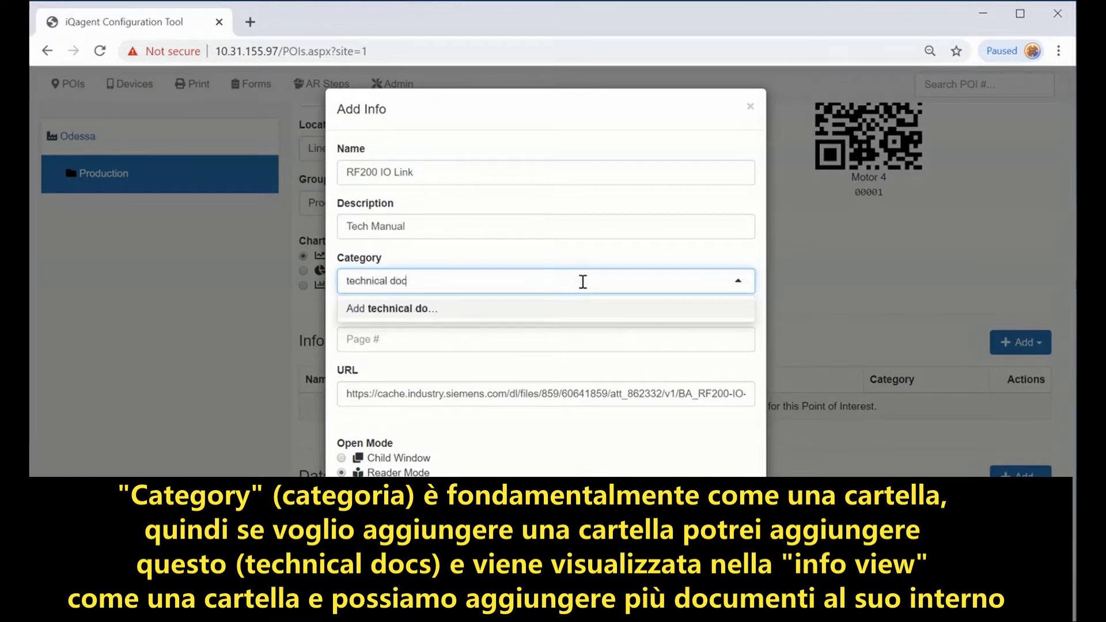
{"action": "type", "text": "s"}
{"action": "left_click", "coordinate": [436, 313]}
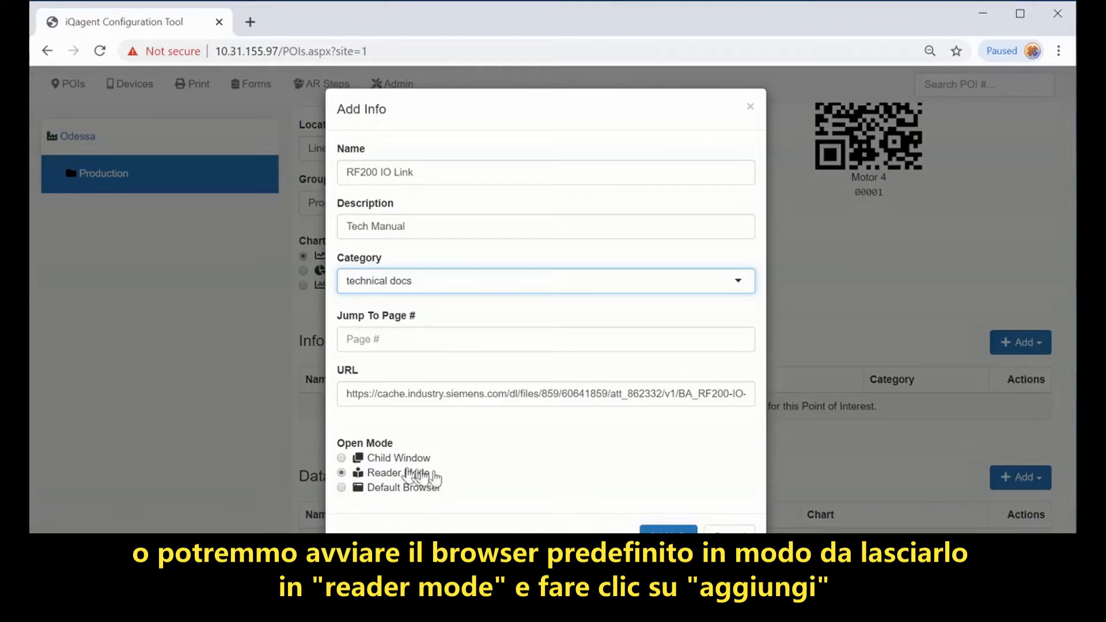
{"action": "left_click", "coordinate": [668, 529]}
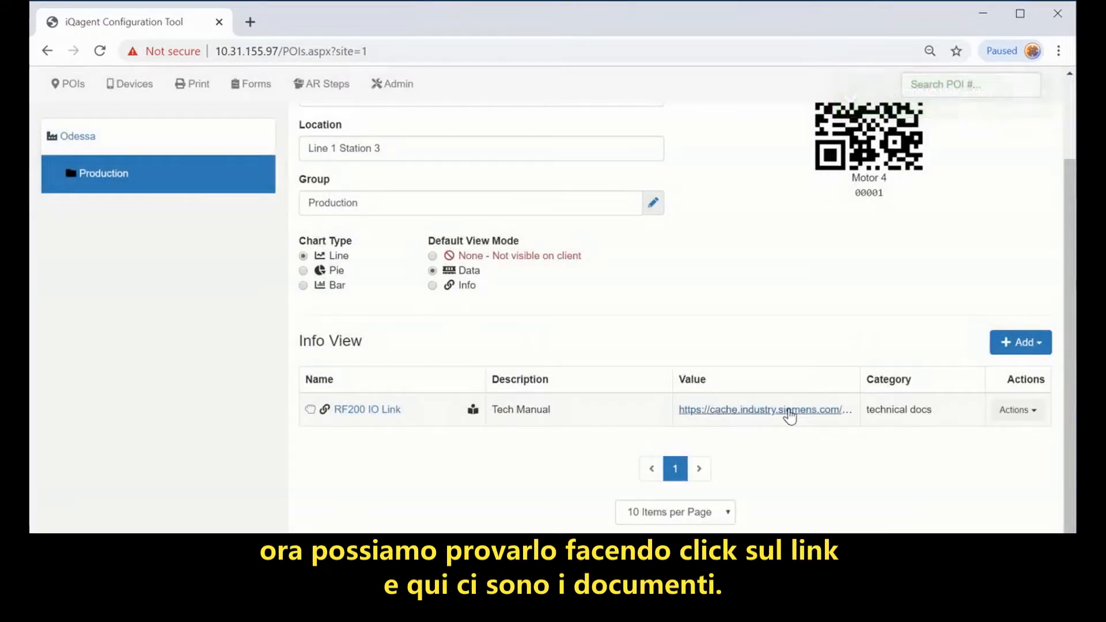
Step: Check the RF200 IO-Link manual PDF in a new tab, then return to Motor 4's add-info options
{"action": "left_click", "coordinate": [788, 410]}
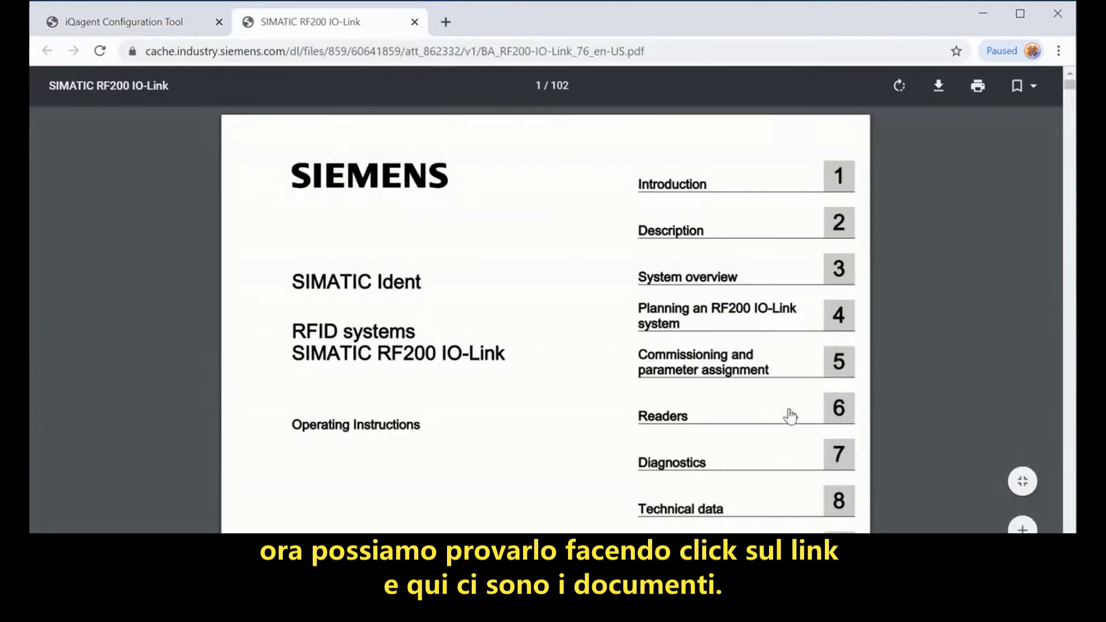
{"action": "scroll", "coordinate": [590, 353], "scroll_direction": "down", "scroll_amount": 2}
{"action": "scroll", "coordinate": [592, 354], "scroll_direction": "down", "scroll_amount": 2}
{"action": "scroll", "coordinate": [589, 348], "scroll_direction": "up", "scroll_amount": 4}
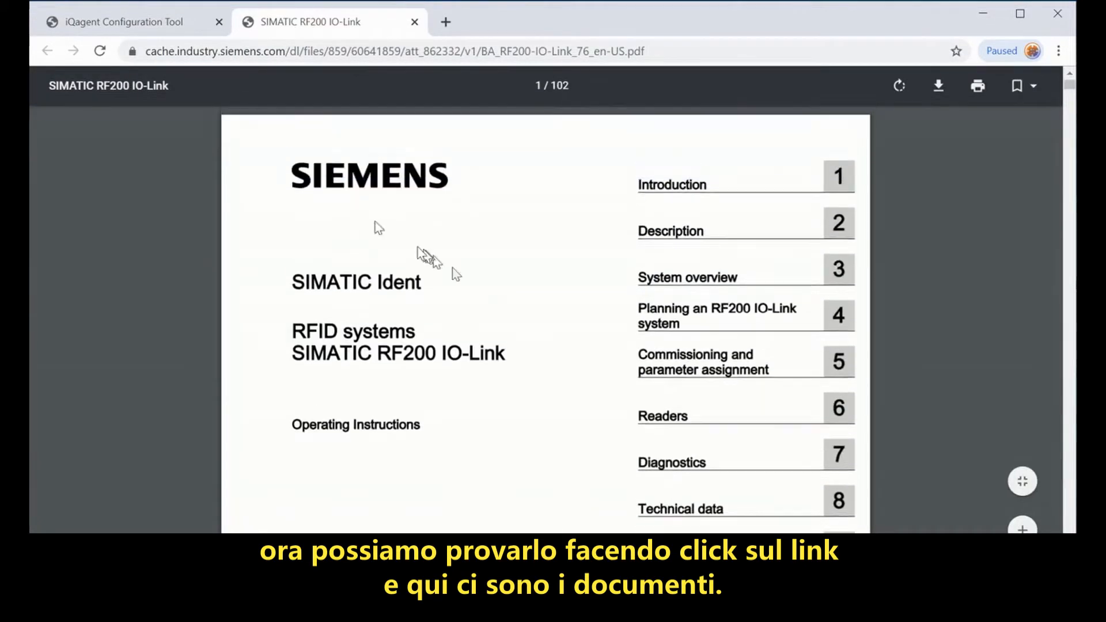
{"action": "left_click", "coordinate": [121, 23]}
{"action": "left_click", "coordinate": [1028, 346]}
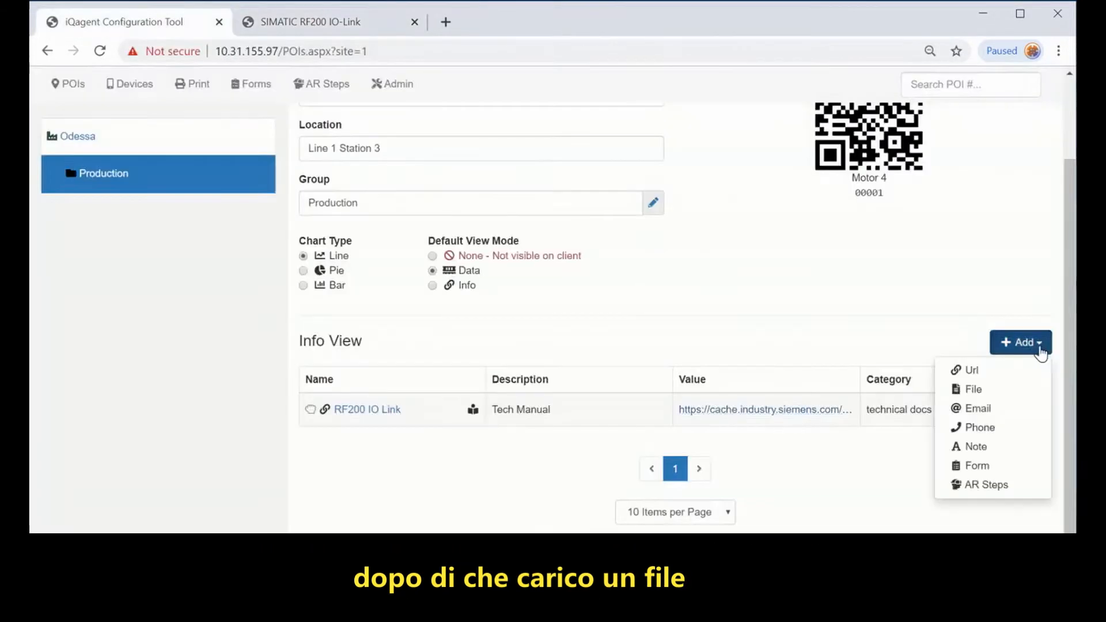
Step: Upload capacitor_partslist.pdf from Roll Motor as 'capacitor partslist', description v4.5, category technical docs
{"action": "left_click", "coordinate": [976, 391]}
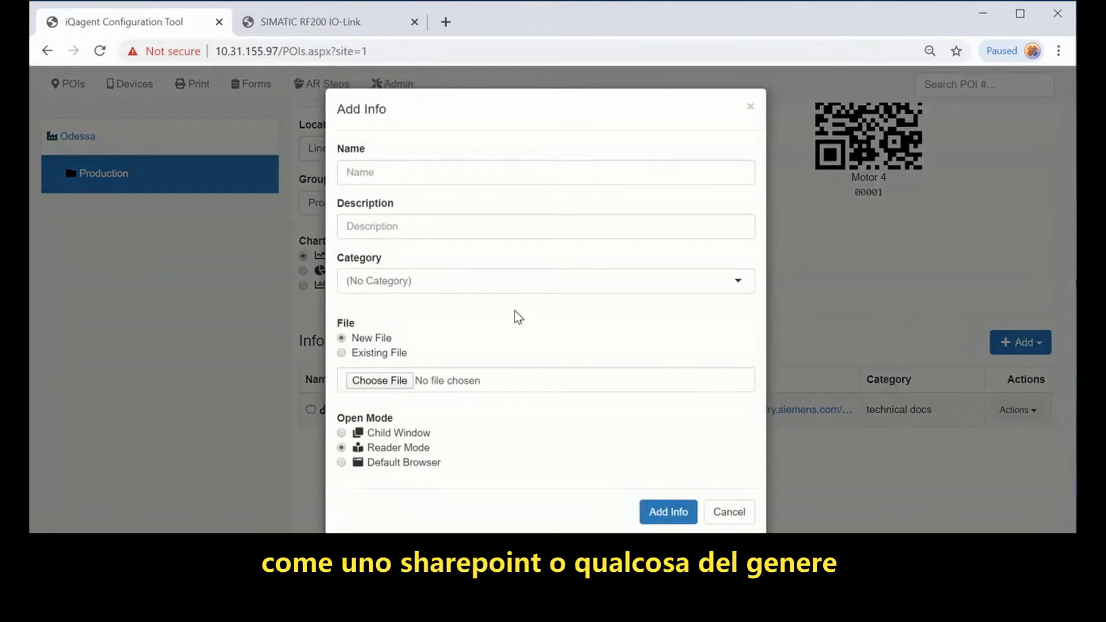
{"action": "left_click", "coordinate": [370, 389]}
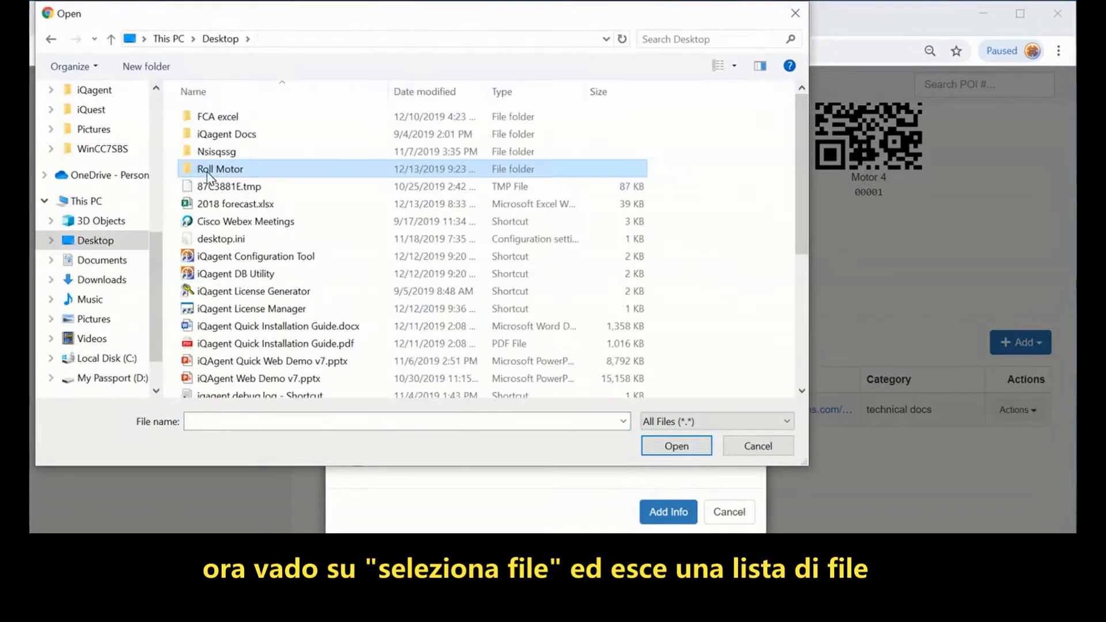
{"action": "double_click", "coordinate": [283, 171]}
{"action": "left_click", "coordinate": [382, 168]}
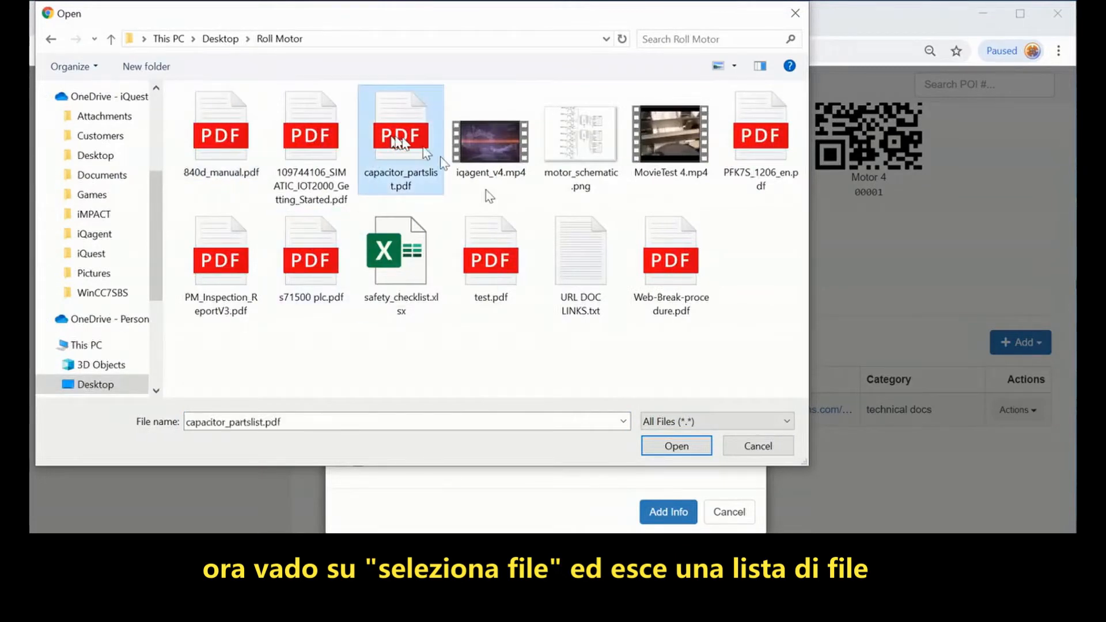
{"action": "left_click", "coordinate": [663, 443]}
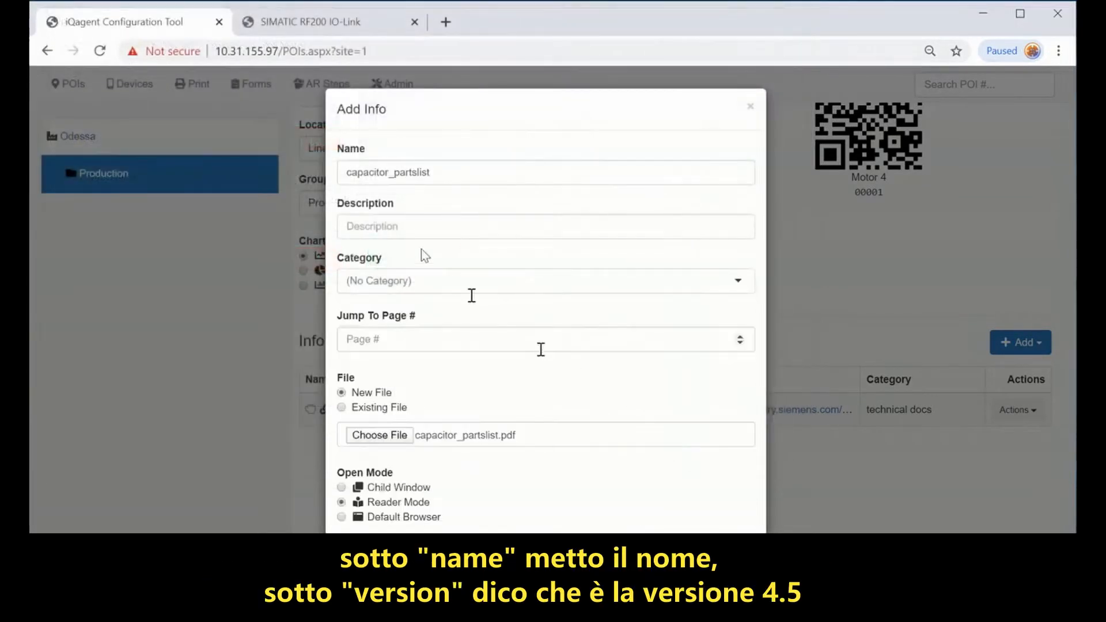
{"action": "left_click_drag", "start_coordinate": [389, 173], "coordinate": [397, 175]}
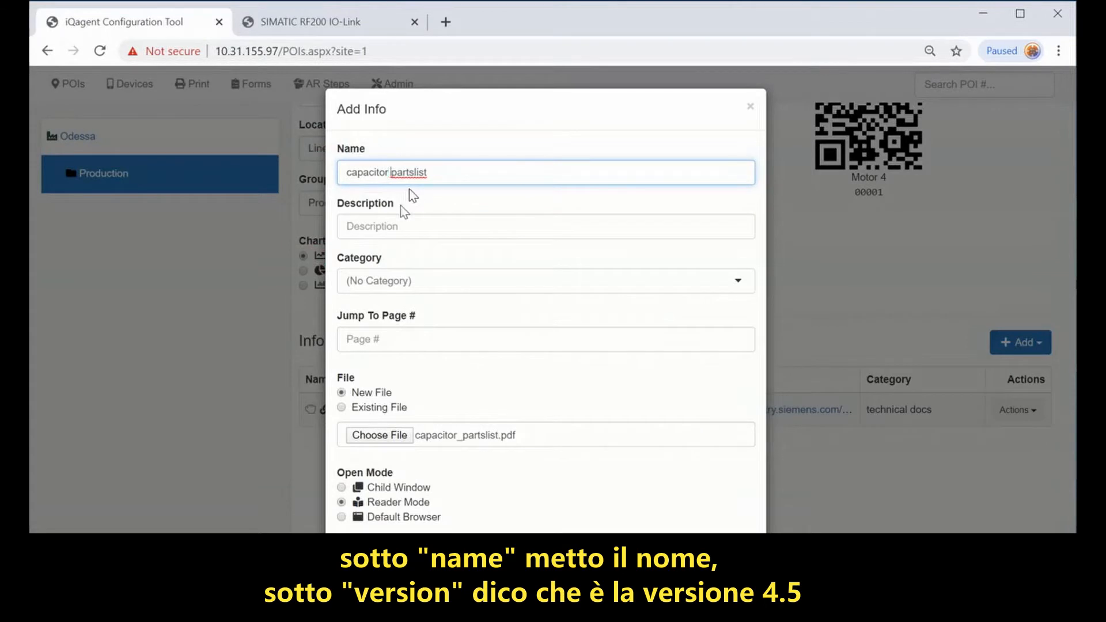
{"action": "left_click", "coordinate": [405, 226]}
{"action": "type", "text": "v4.5"}
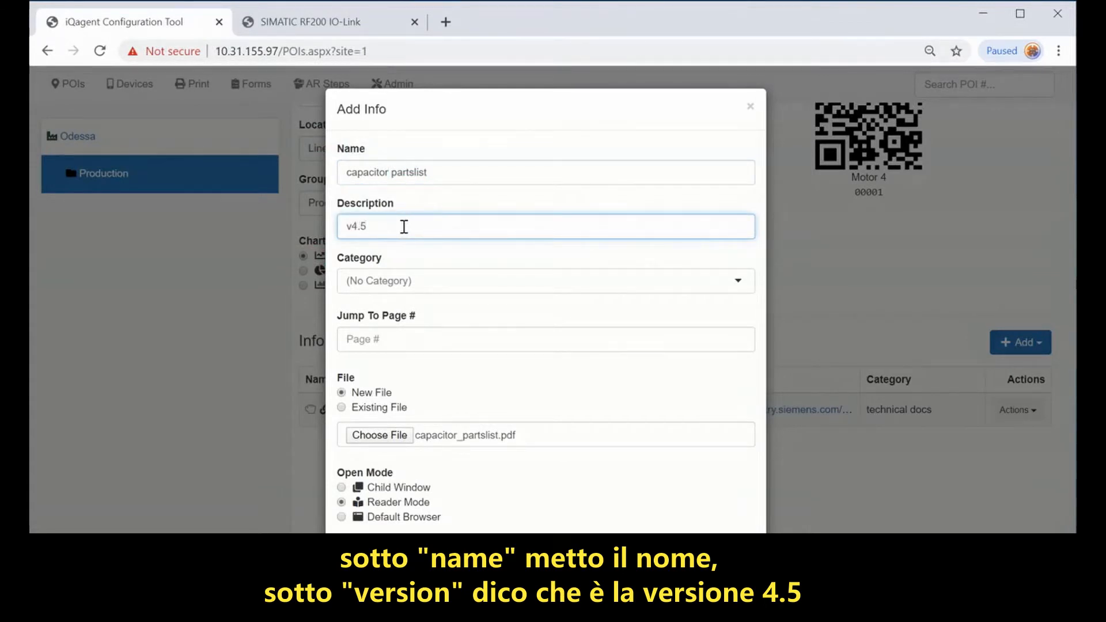
{"action": "left_click", "coordinate": [471, 281]}
{"action": "left_click", "coordinate": [414, 326]}
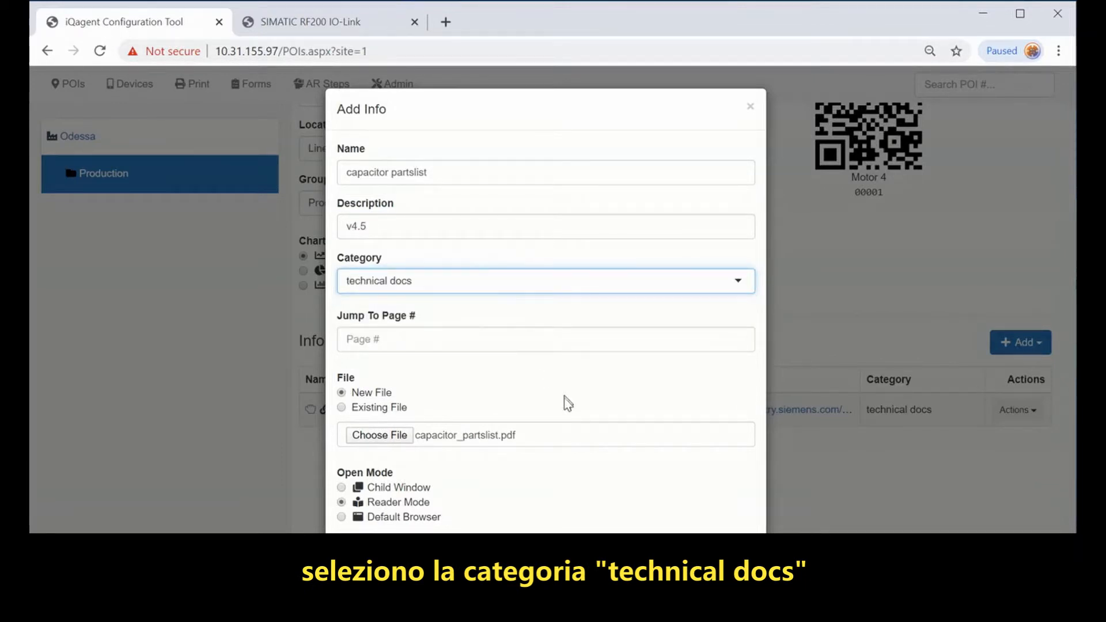
{"action": "left_click", "coordinate": [368, 550]}
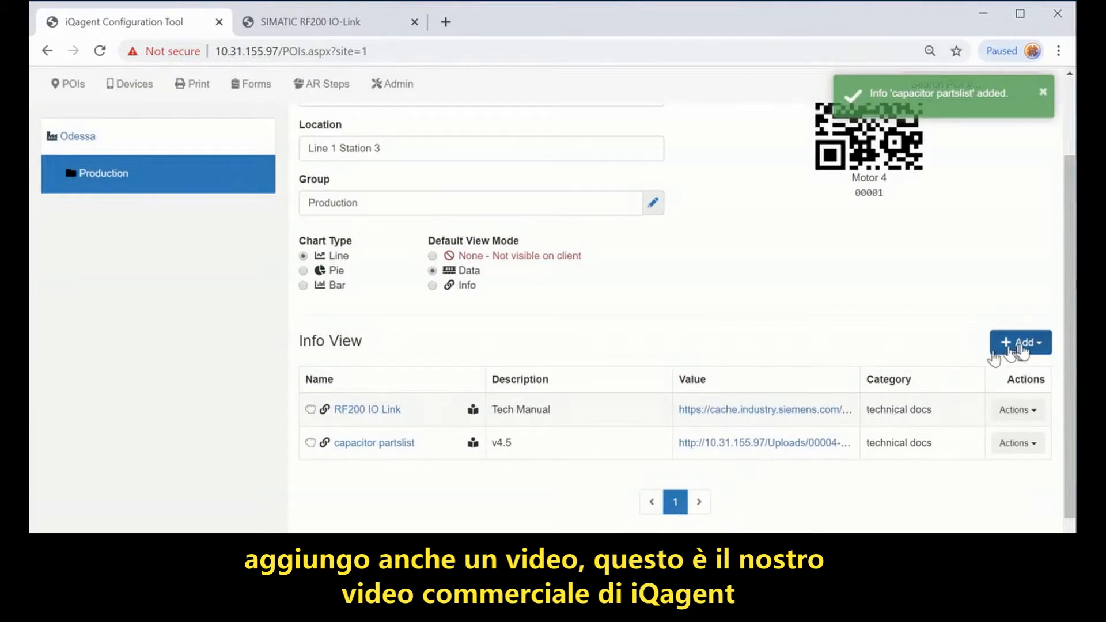
Step: Upload iqagent_v4.mp4 as 'iqagent commercial' with description 'video (mp4)' and no category
{"action": "left_click", "coordinate": [1016, 346]}
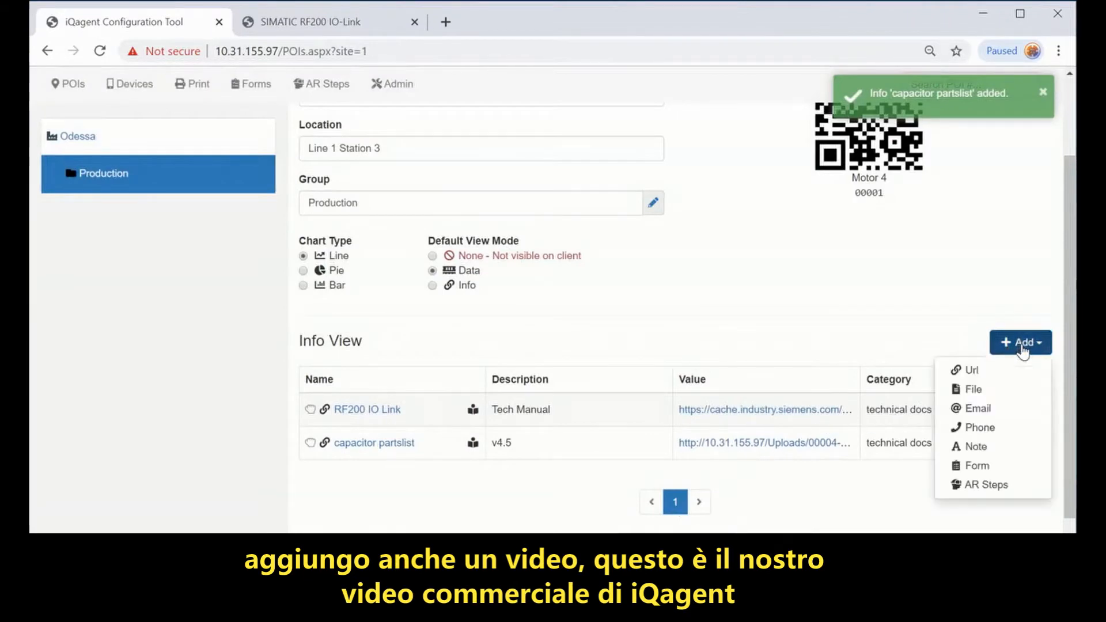
{"action": "left_click", "coordinate": [968, 389]}
{"action": "left_click", "coordinate": [395, 381]}
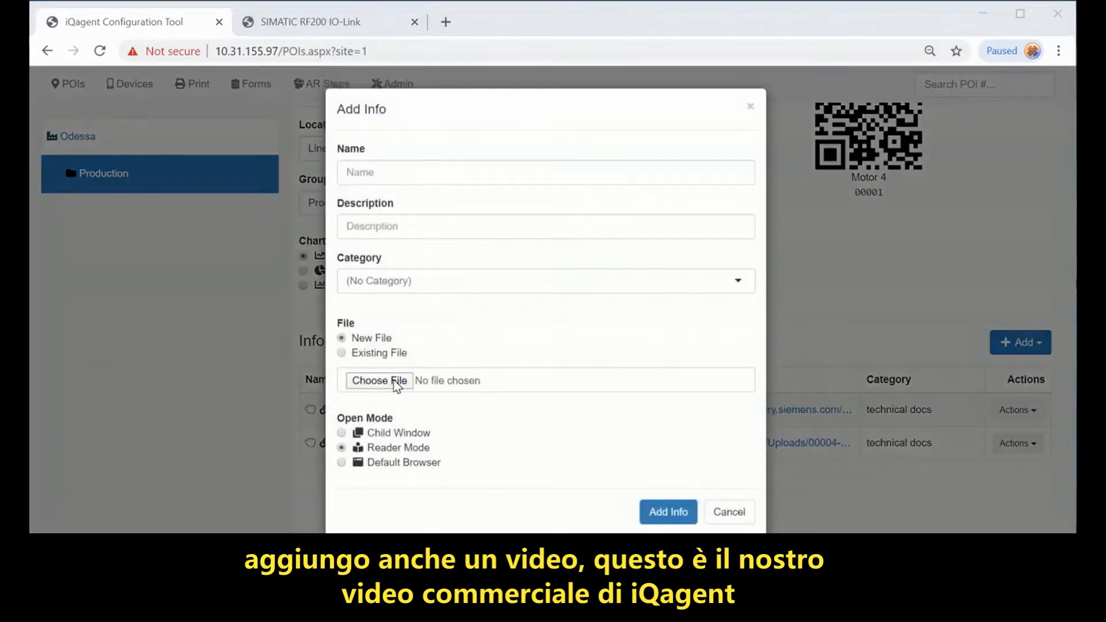
{"action": "double_click", "coordinate": [482, 123]}
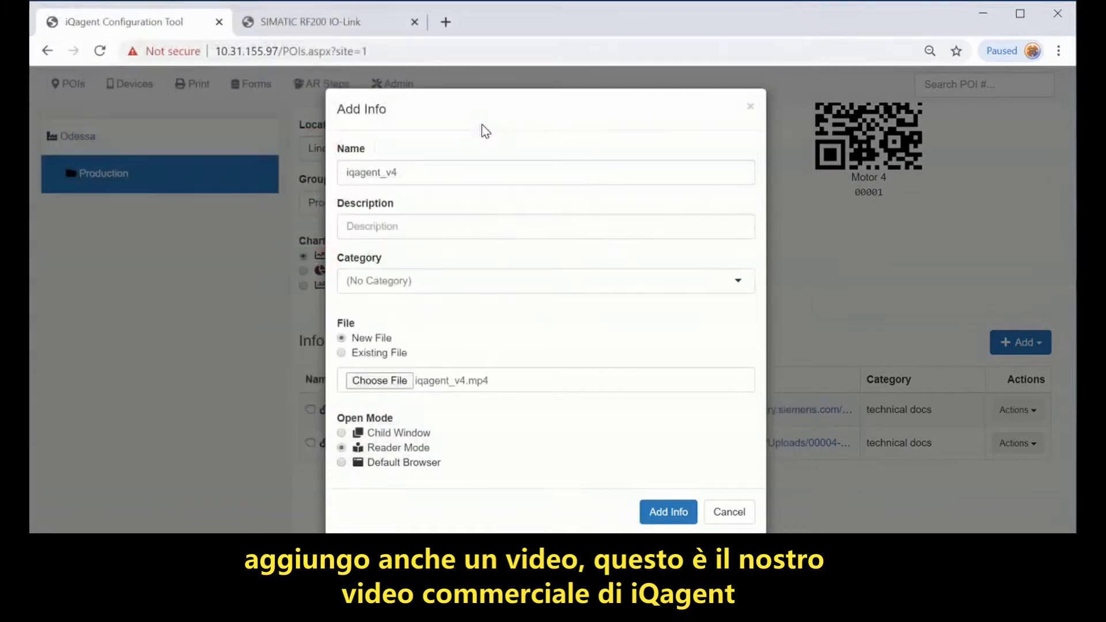
{"action": "left_click_drag", "start_coordinate": [382, 172], "coordinate": [425, 172]}
{"action": "key", "text": "BackSpace"}
{"action": "type", "text": "commercial"}
{"action": "left_click", "coordinate": [387, 227]}
{"action": "type", "text": "vid"}
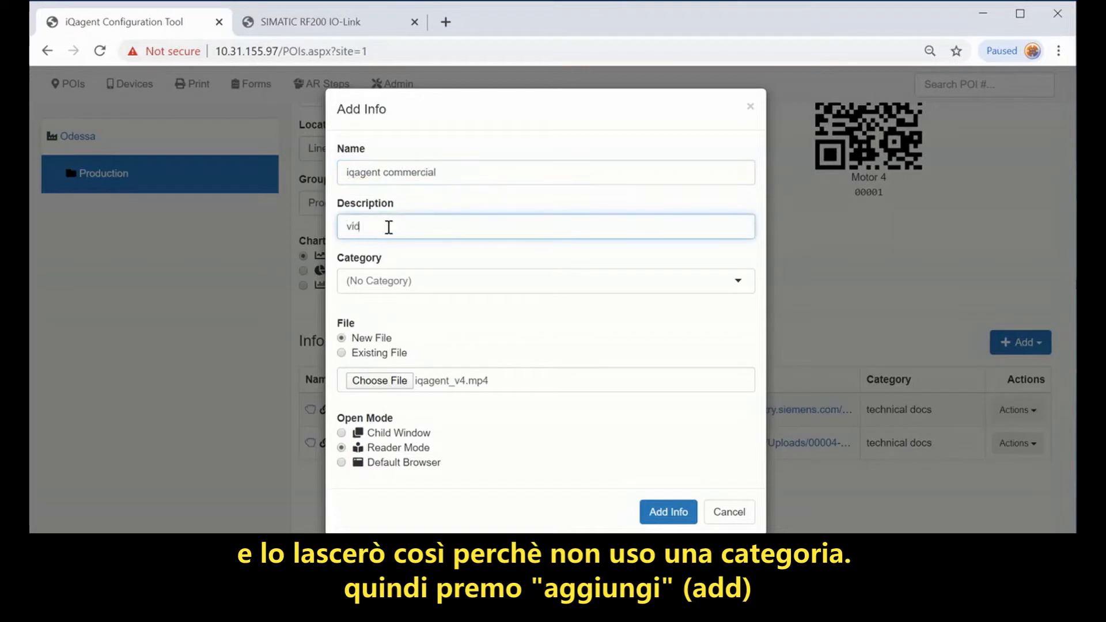
{"action": "type", "text": ")"}
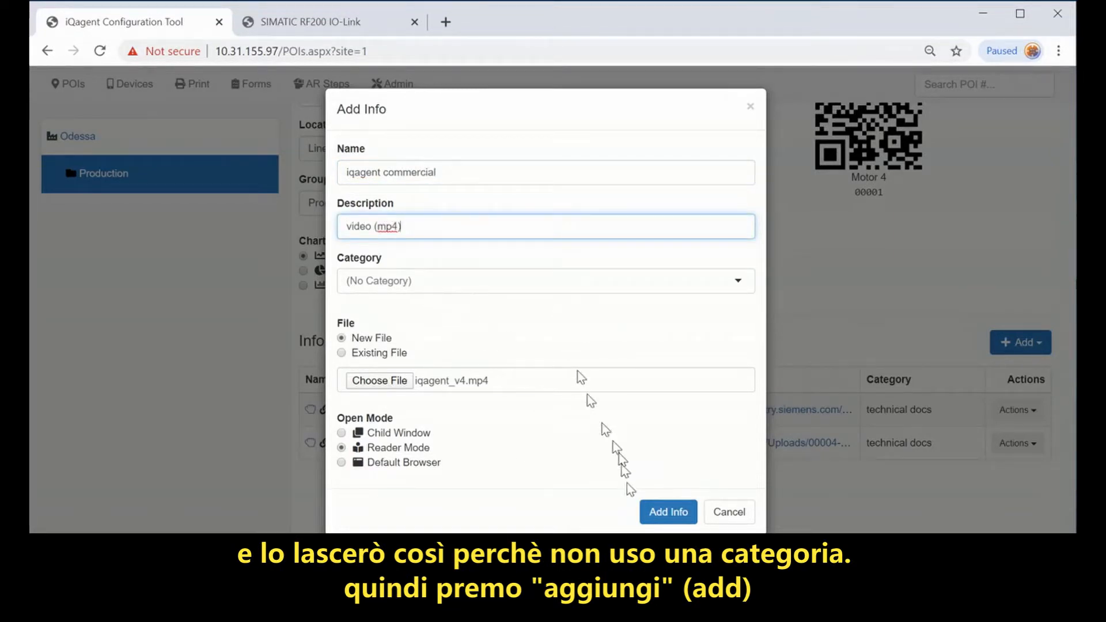
{"action": "left_click", "coordinate": [671, 512]}
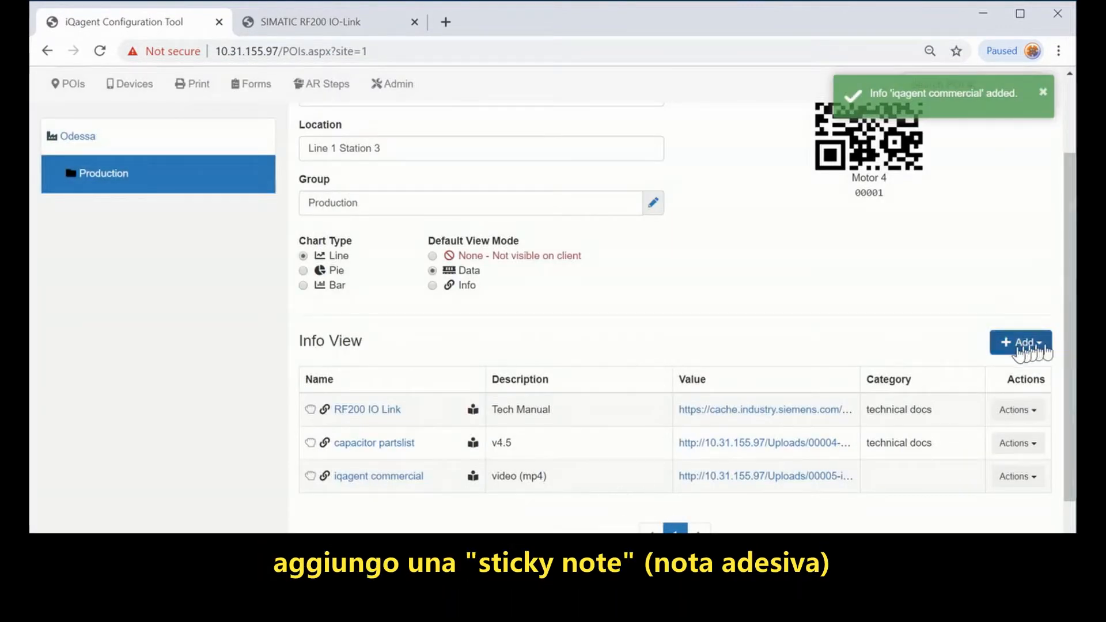
Step: Add a note named 'Serial #' reading 1234-A to Motor 4
{"action": "left_click", "coordinate": [1025, 343]}
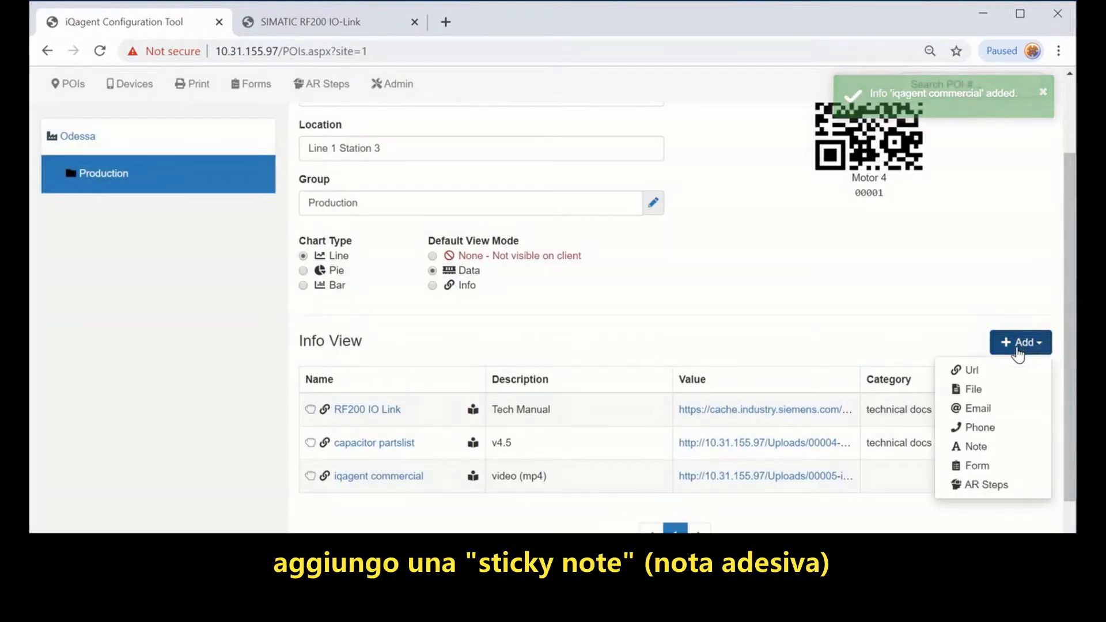
{"action": "left_click", "coordinate": [975, 447]}
{"action": "type", "text": "Serial #"}
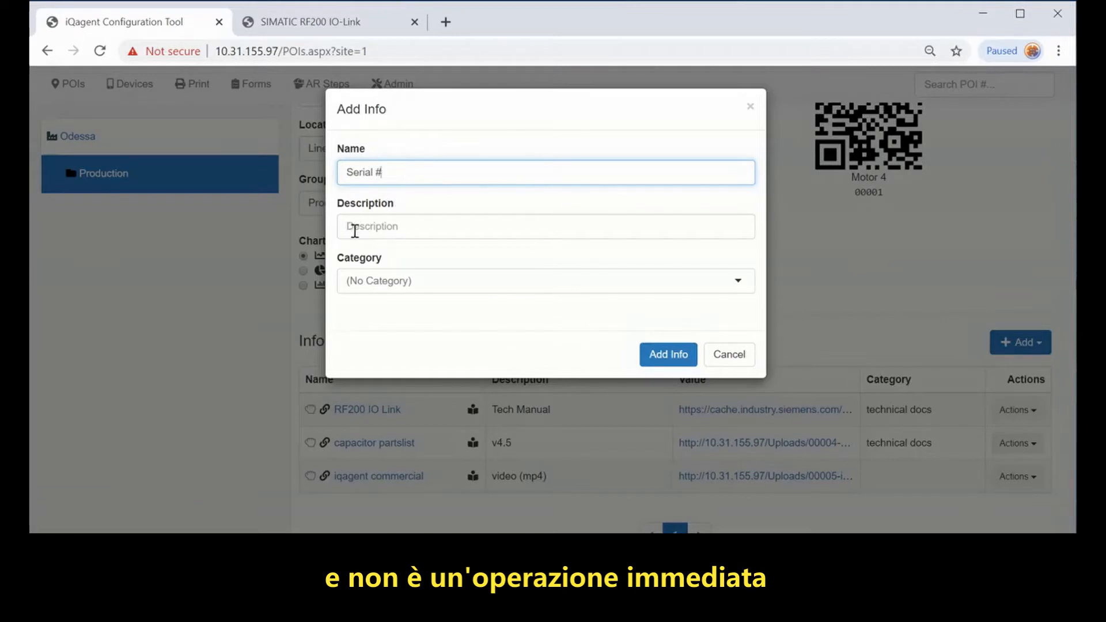
{"action": "left_click", "coordinate": [400, 229]}
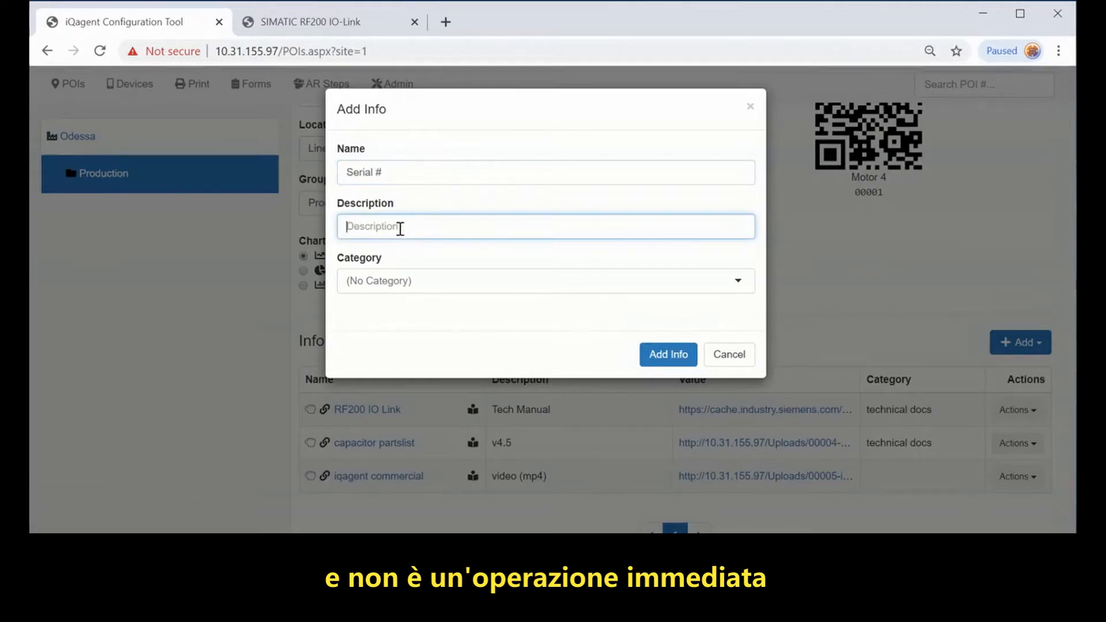
{"action": "type", "text": "1234-A"}
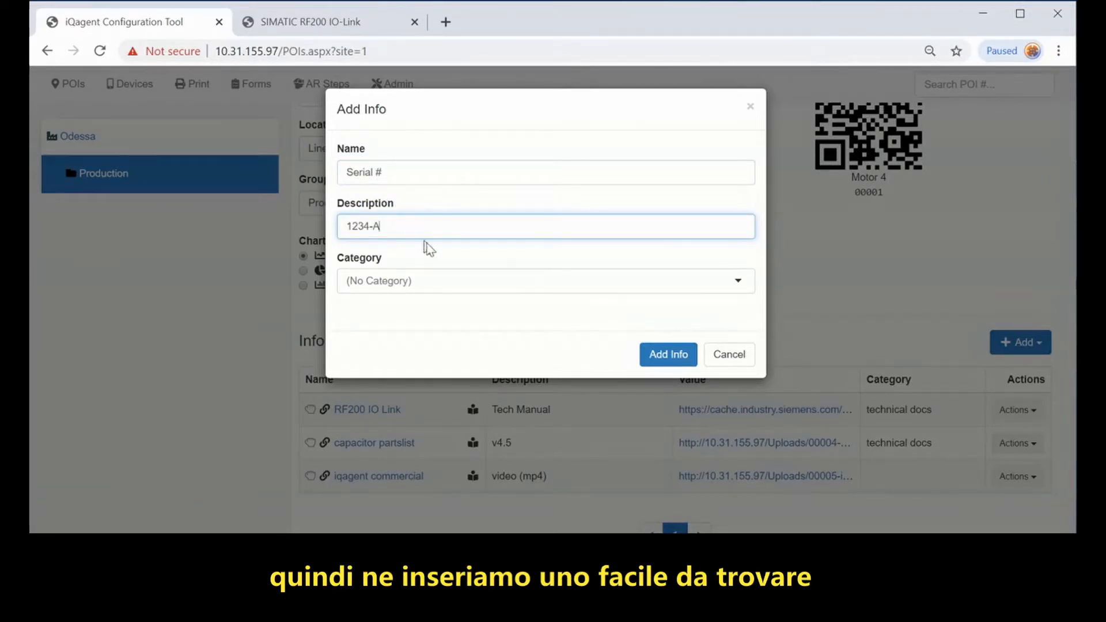
{"action": "left_click", "coordinate": [679, 355]}
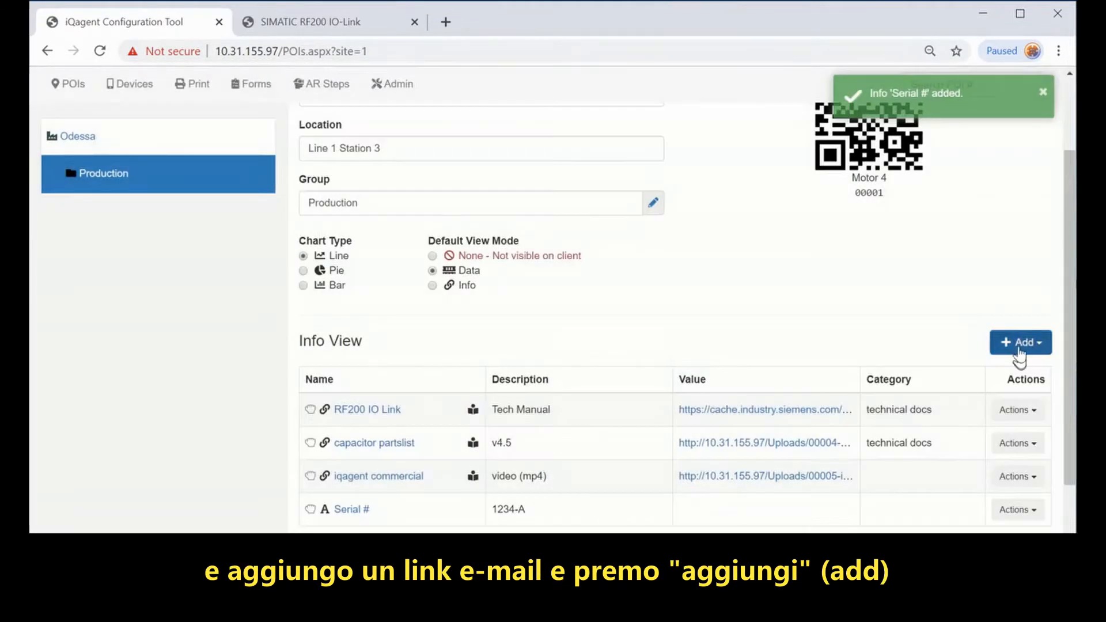
Step: Add an 'email maintenance' entry described 'on duty tech' with the maintenance e-mail address
{"action": "left_click", "coordinate": [1017, 349]}
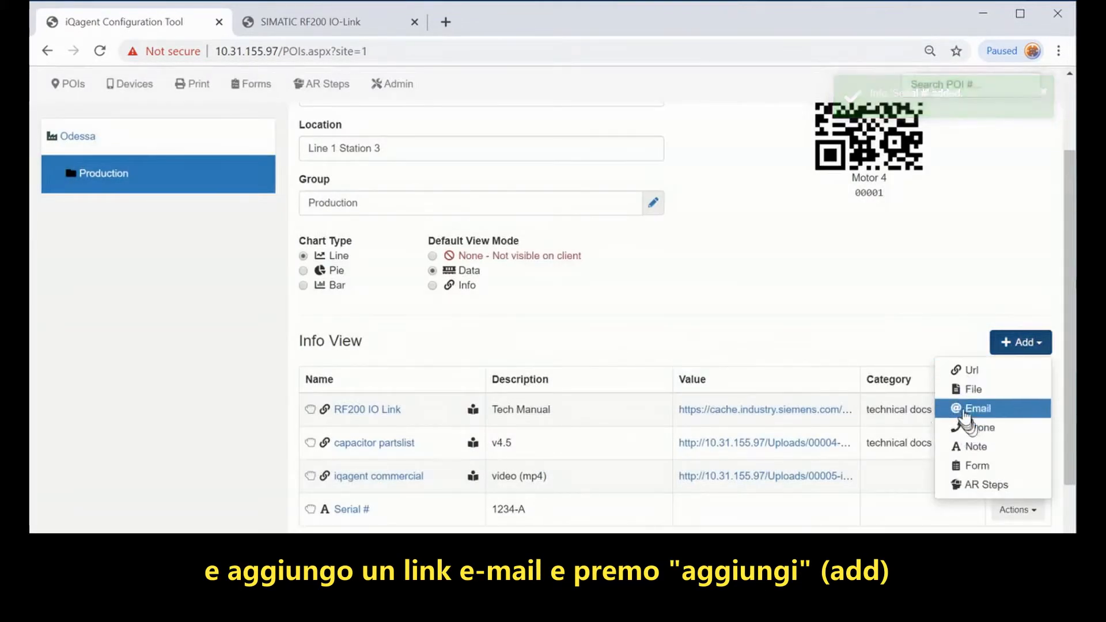
{"action": "left_click", "coordinate": [964, 409]}
{"action": "left_click", "coordinate": [378, 172]}
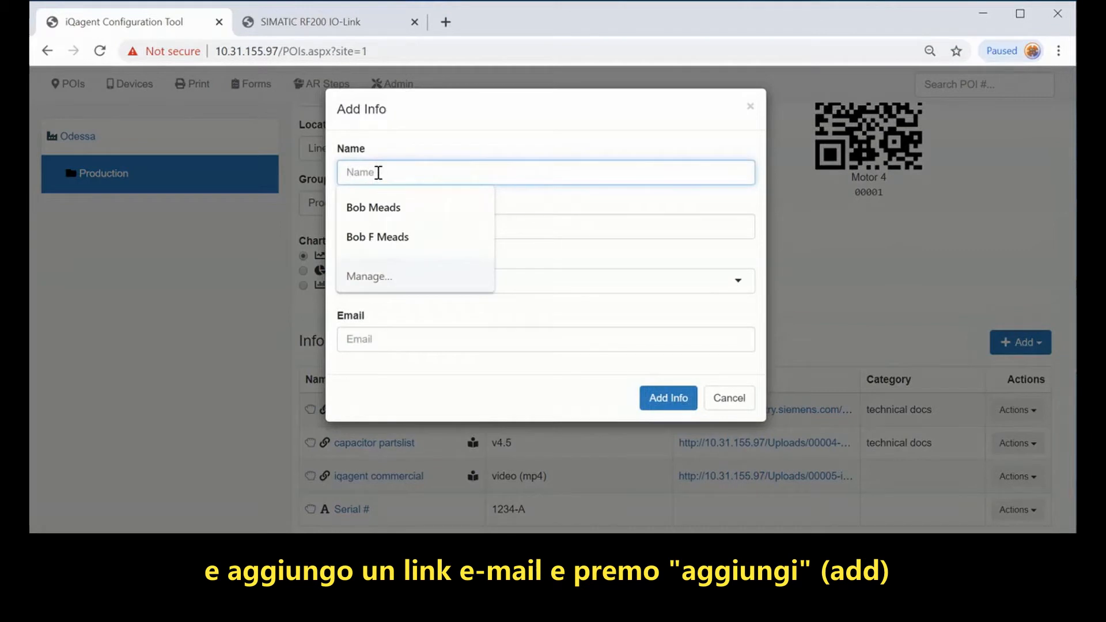
{"action": "type", "text": "email maintenance"}
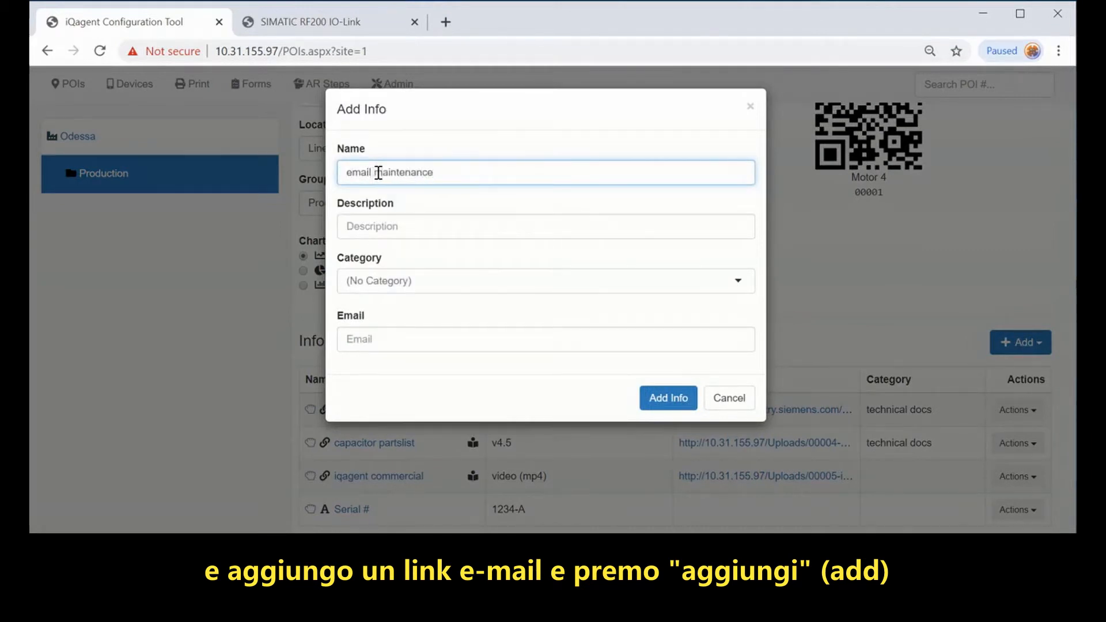
{"action": "left_click", "coordinate": [378, 225]}
{"action": "type", "text": "on duty tech"}
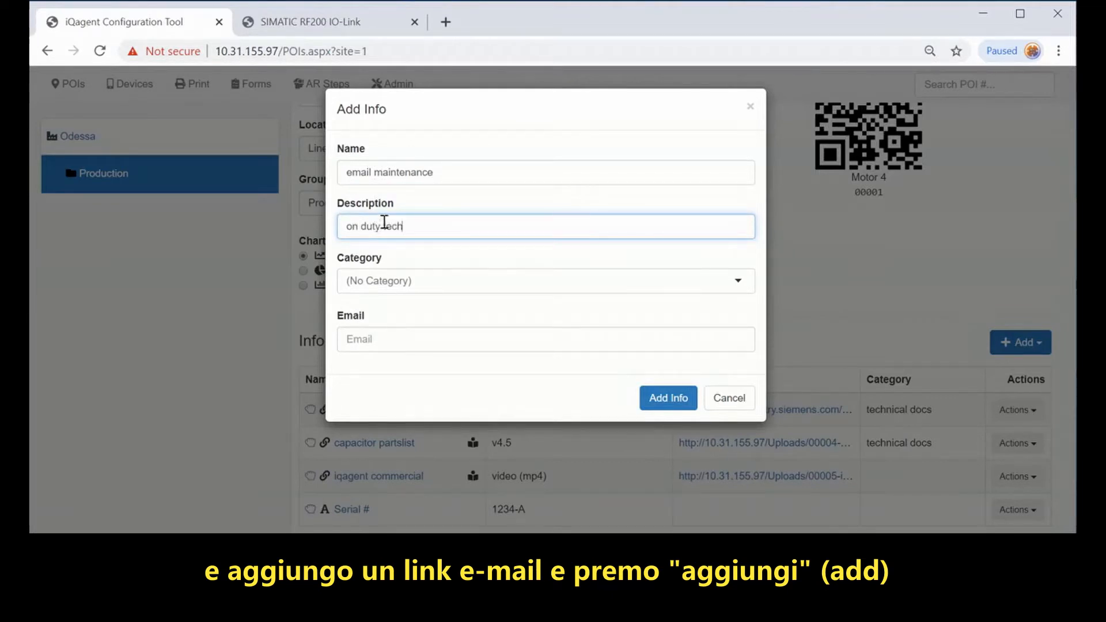
{"action": "left_click", "coordinate": [401, 338]}
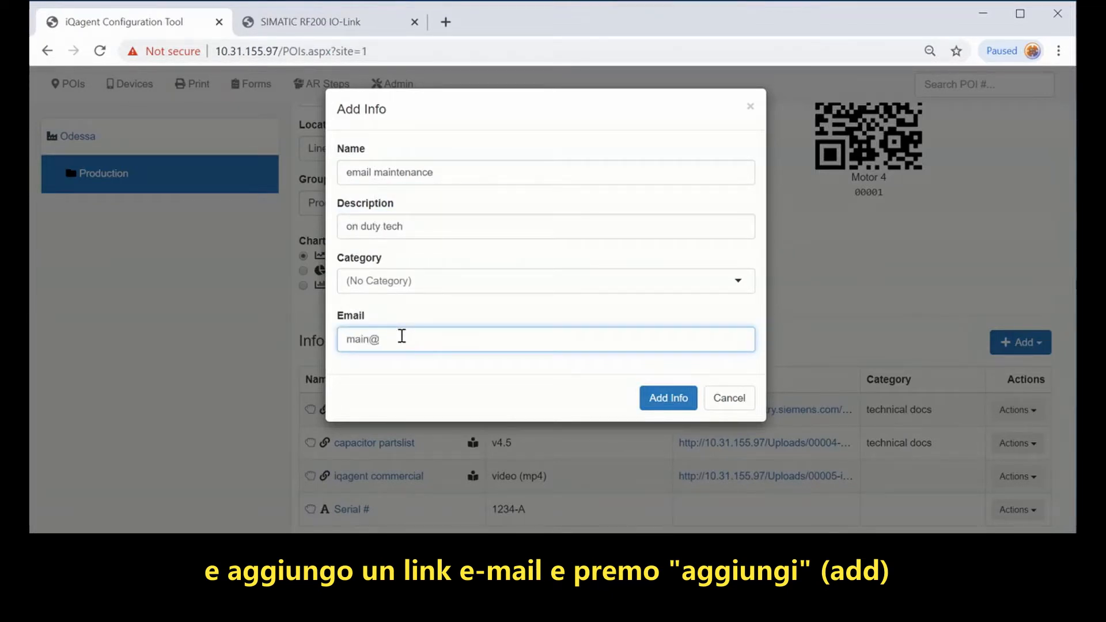
{"action": "left_click", "coordinate": [667, 400]}
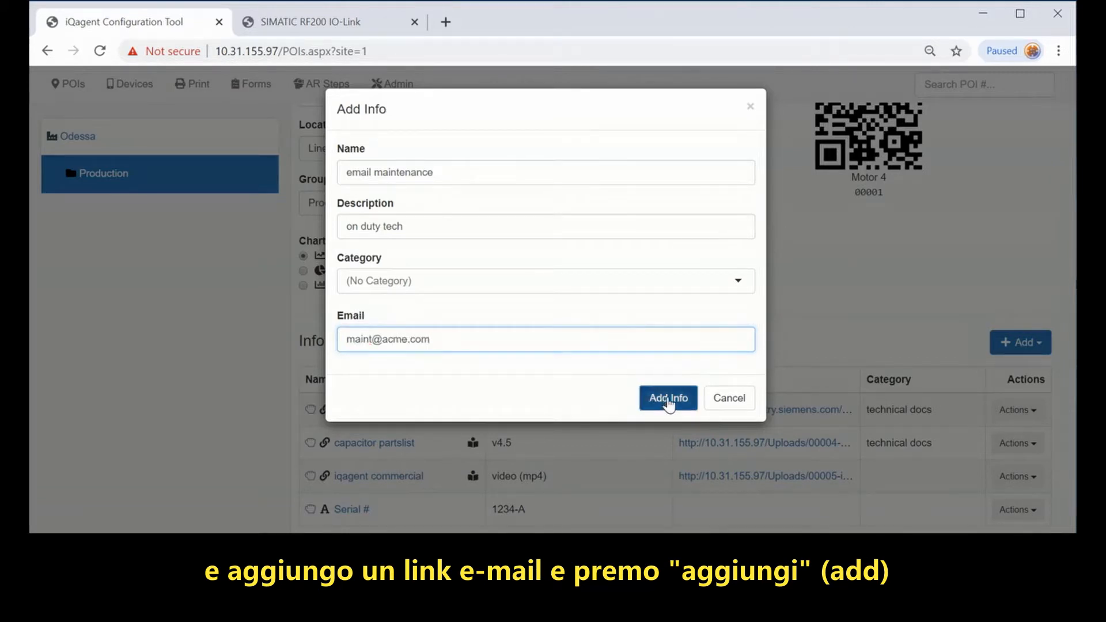
{"action": "scroll", "coordinate": [598, 426], "scroll_direction": "down", "scroll_amount": 1}
{"action": "scroll", "coordinate": [597, 427], "scroll_direction": "down", "scroll_amount": 3}
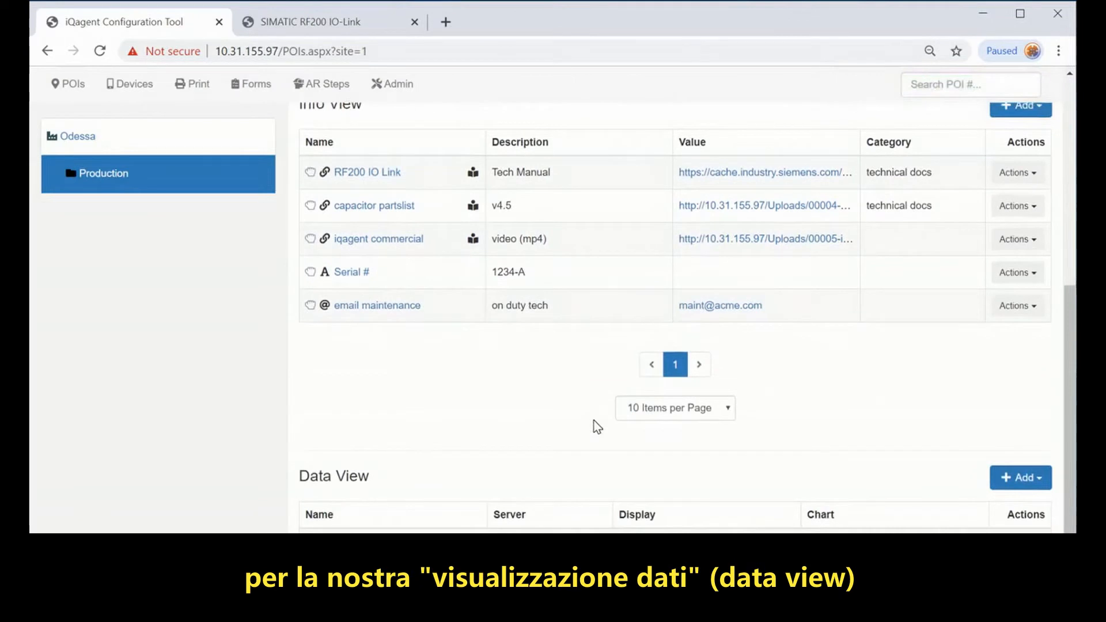
Step: Add an OPC DA data source on the iQagent server using Kepware.KEPServerEX.V5
{"action": "left_click", "coordinate": [1014, 476]}
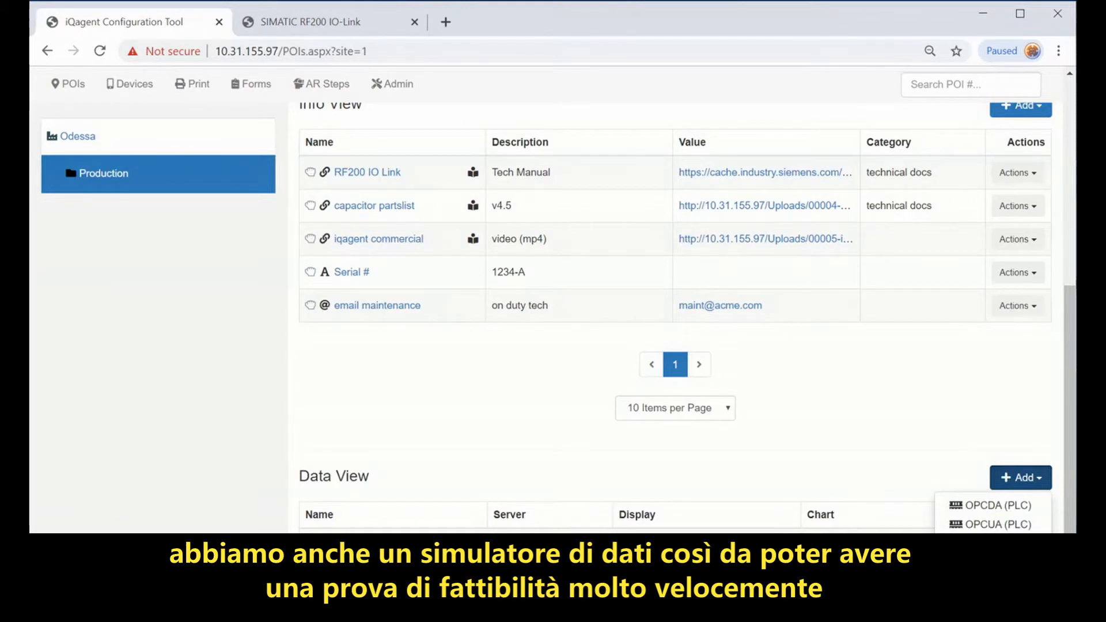
{"action": "left_click", "coordinate": [987, 506]}
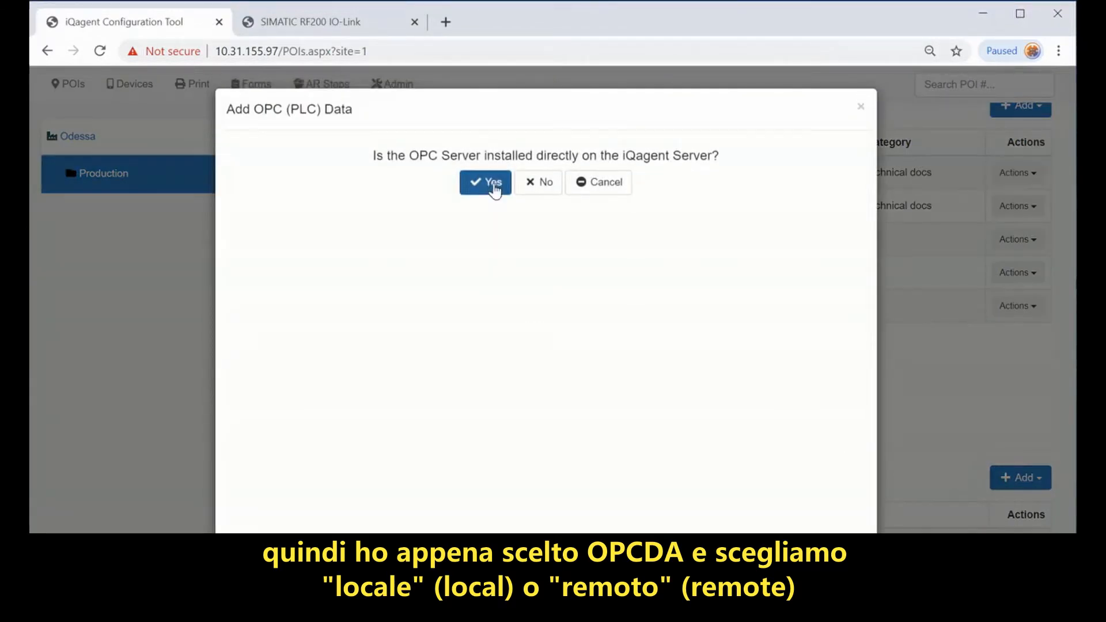
{"action": "left_click", "coordinate": [494, 183]}
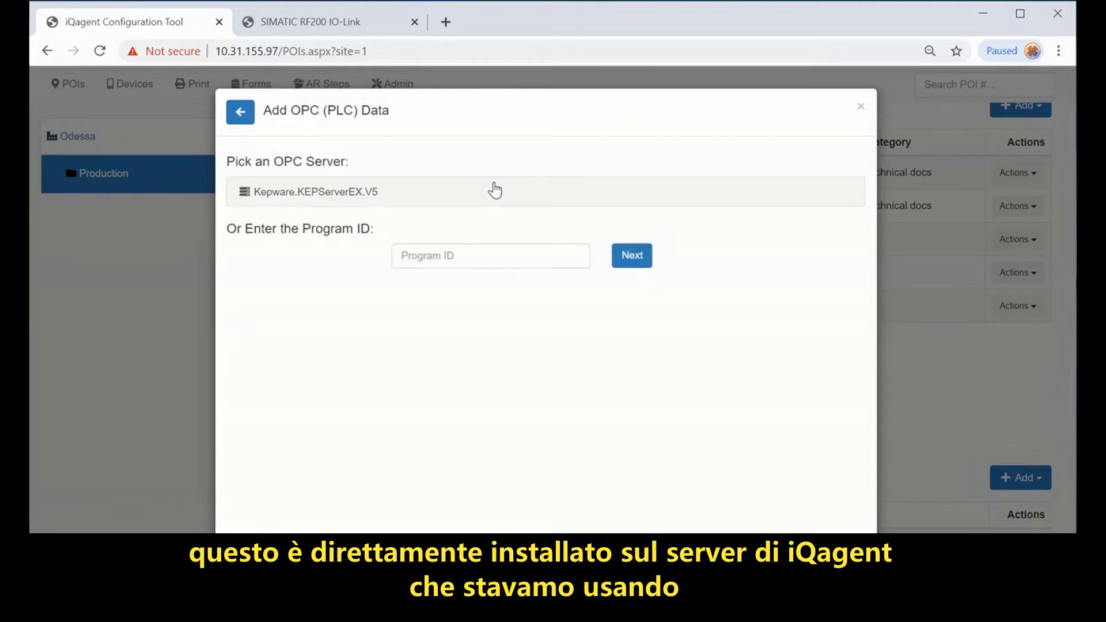
{"action": "left_click", "coordinate": [368, 192]}
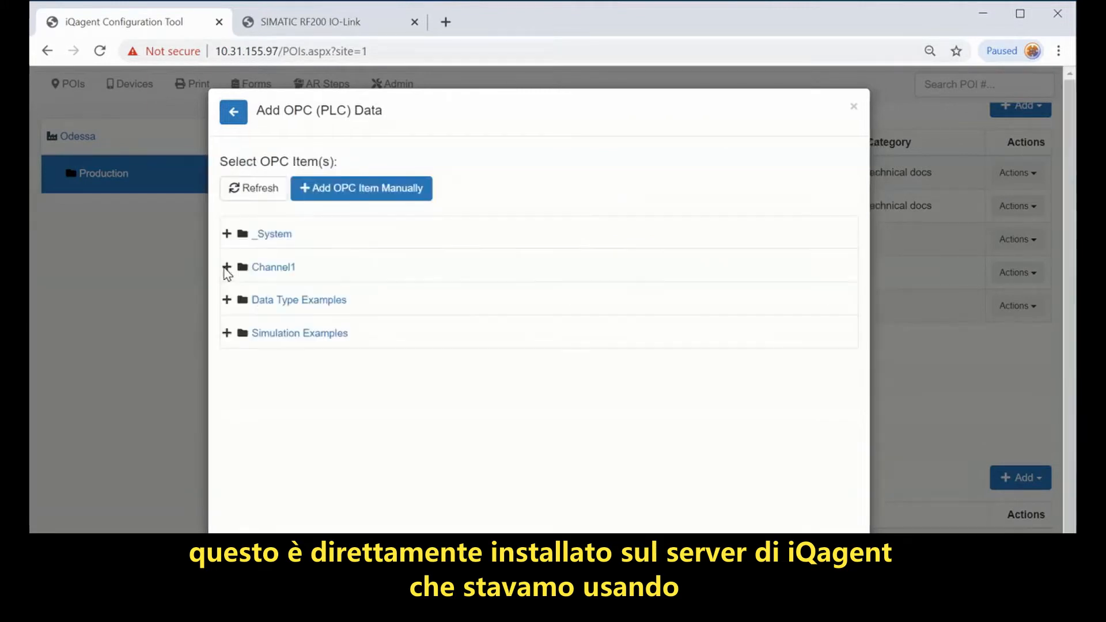
Step: Tick Sine2, User4 and Random1 under Simulation Examples > Functions
{"action": "left_click", "coordinate": [297, 334]}
{"action": "left_click", "coordinate": [288, 399]}
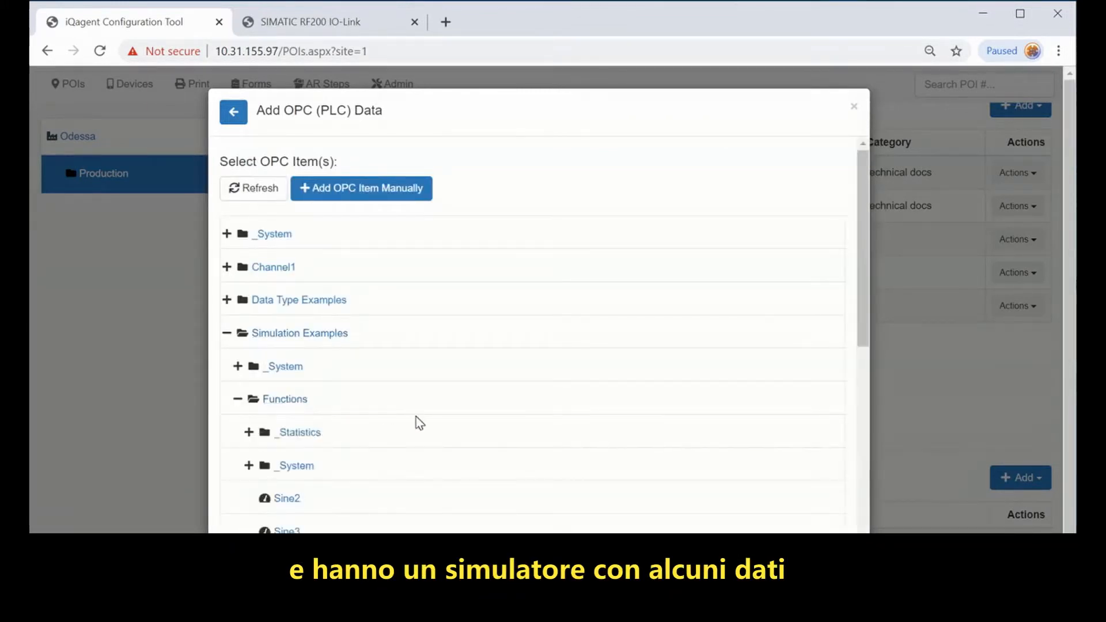
{"action": "scroll", "coordinate": [416, 417], "scroll_direction": "down", "scroll_amount": 4}
{"action": "left_click", "coordinate": [291, 255]}
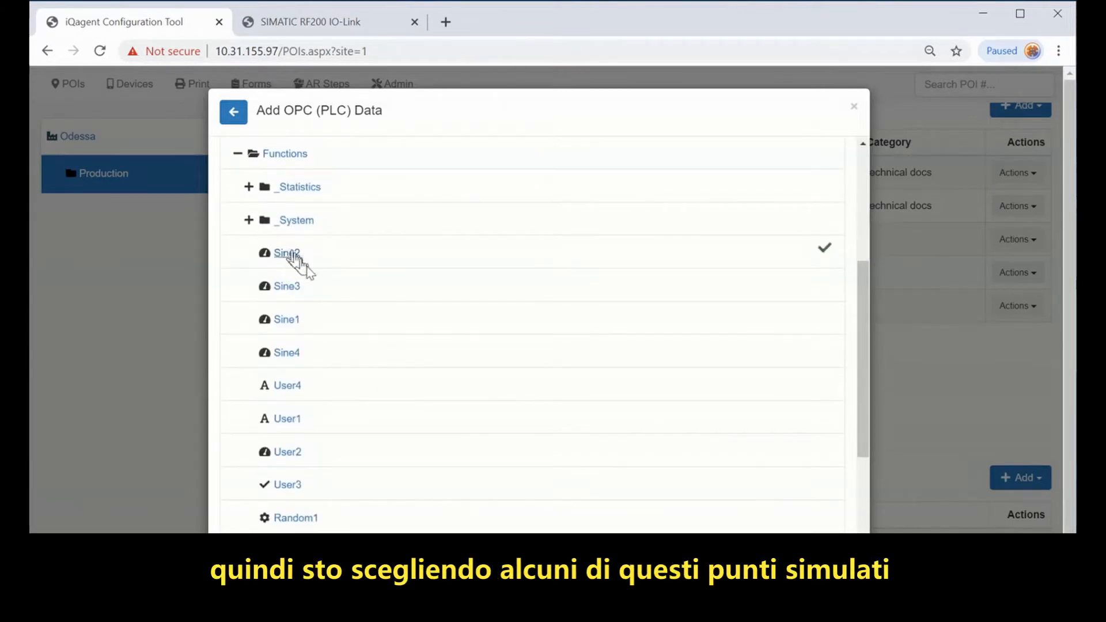
{"action": "left_click", "coordinate": [294, 387]}
{"action": "left_click", "coordinate": [311, 518]}
{"action": "scroll", "coordinate": [457, 395], "scroll_direction": "down", "scroll_amount": 3}
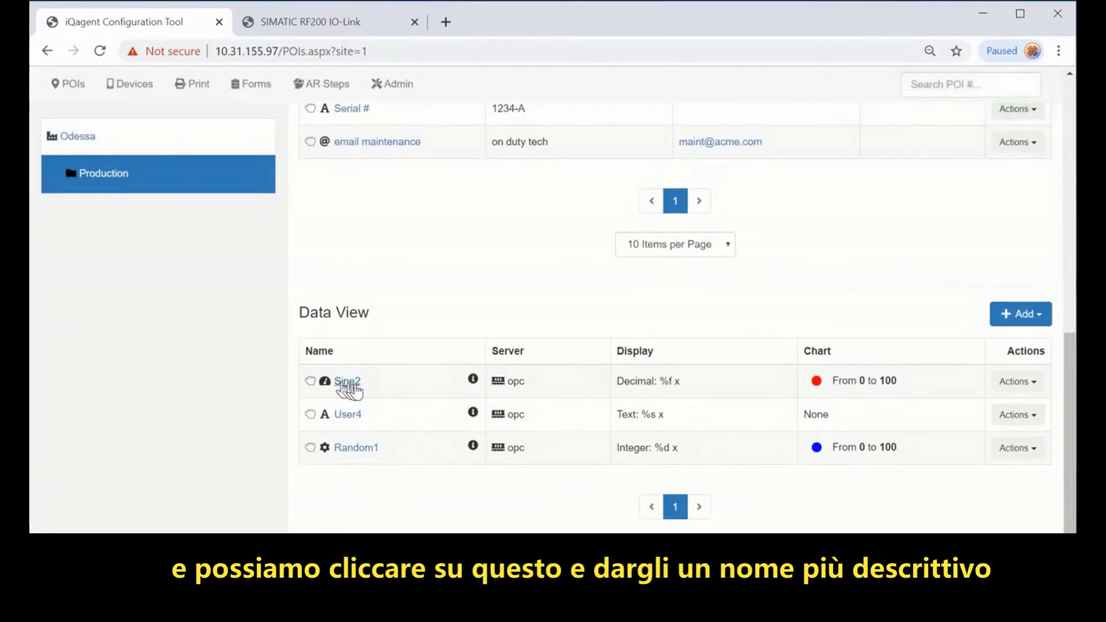
Step: Rename Sine2 to Speed with units RPMs and a green chart colour
{"action": "left_click", "coordinate": [346, 381]}
{"action": "double_click", "coordinate": [426, 181]}
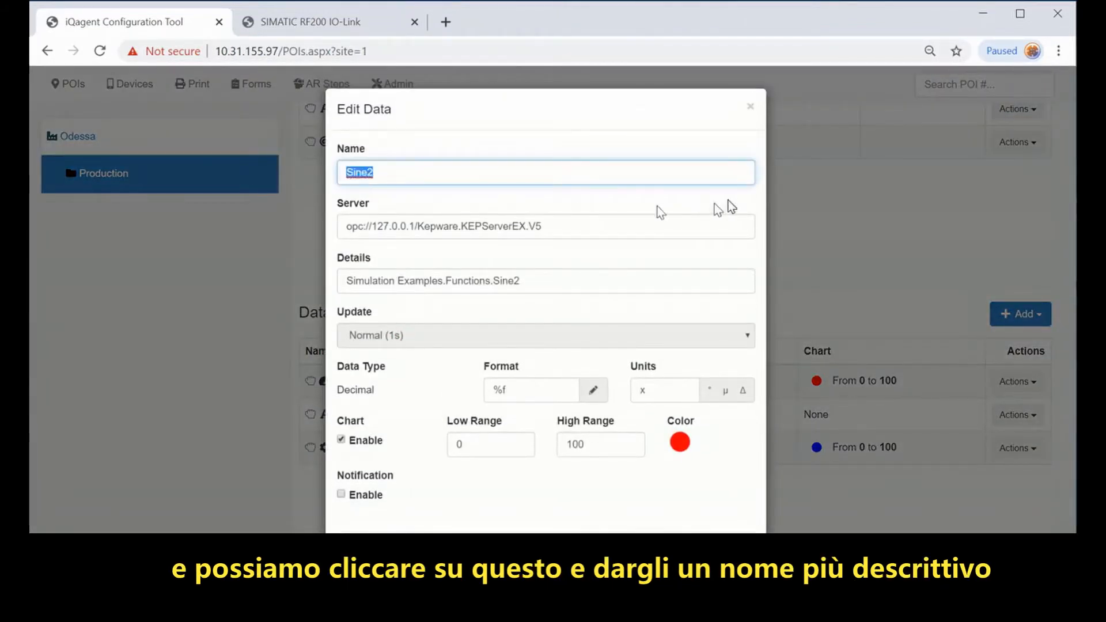
{"action": "type", "text": "SPeed"}
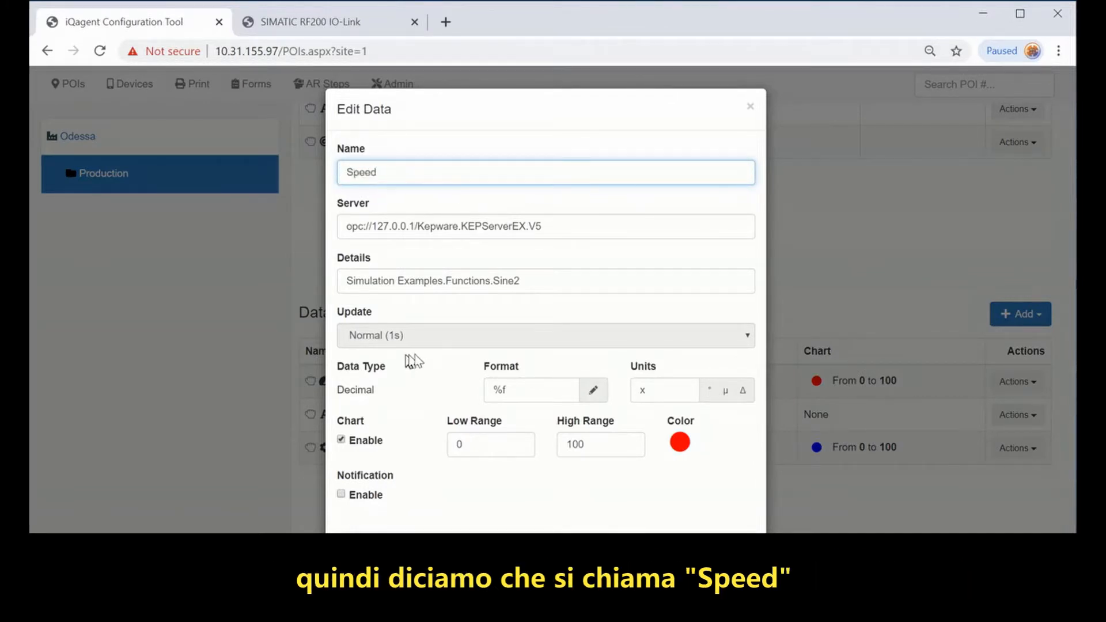
{"action": "left_click_drag", "start_coordinate": [647, 390], "coordinate": [634, 389]}
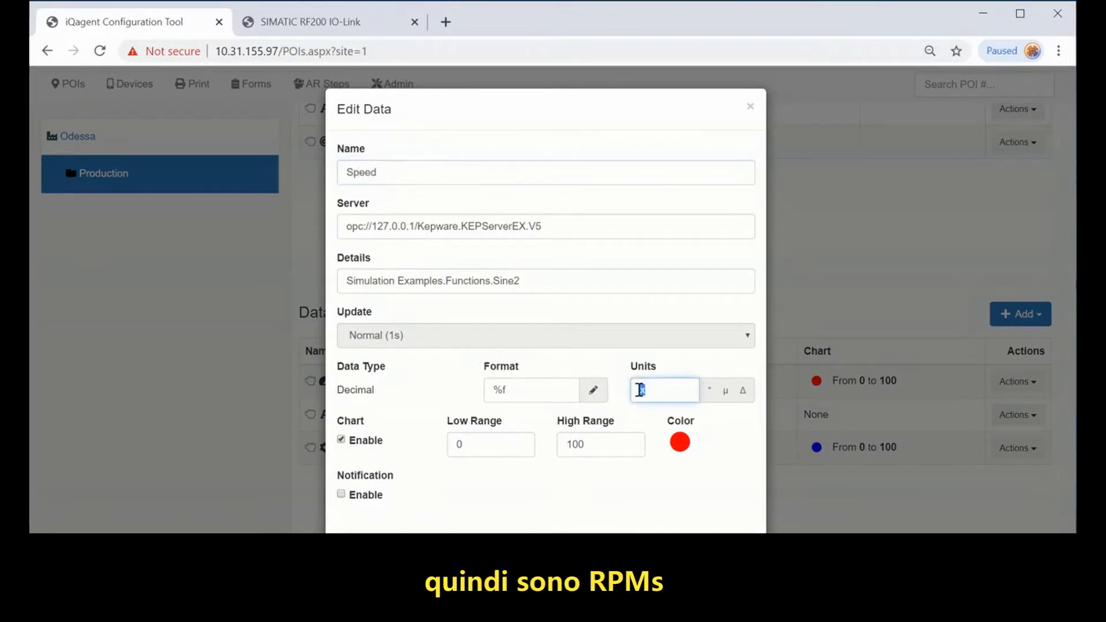
{"action": "type", "text": "RPMs"}
{"action": "left_click", "coordinate": [679, 444]}
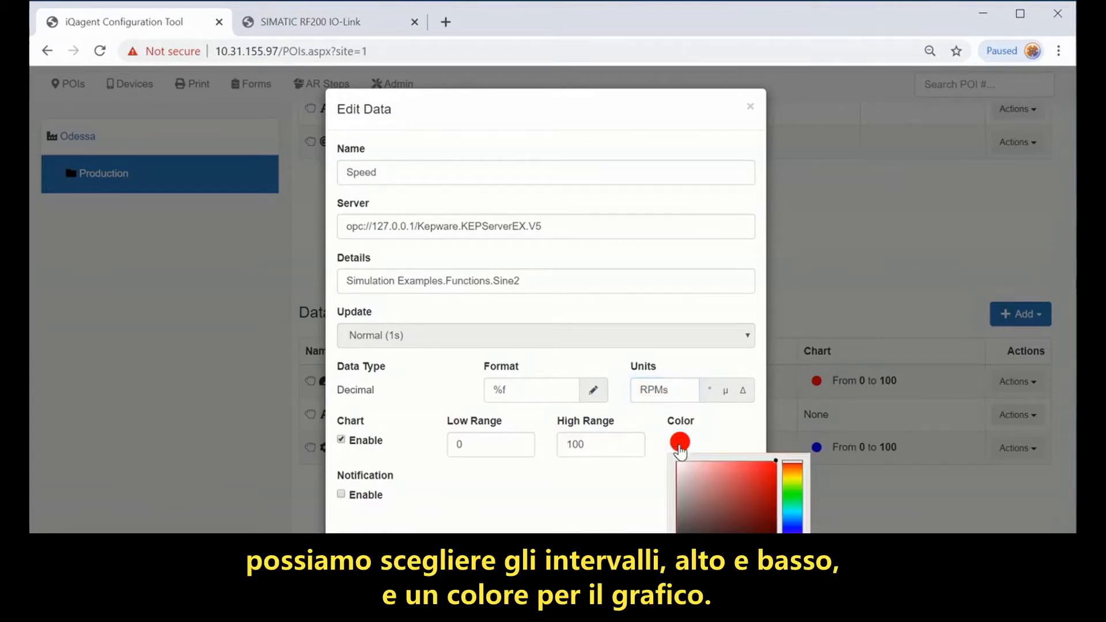
{"action": "left_click", "coordinate": [792, 499]}
{"action": "left_click", "coordinate": [638, 493]}
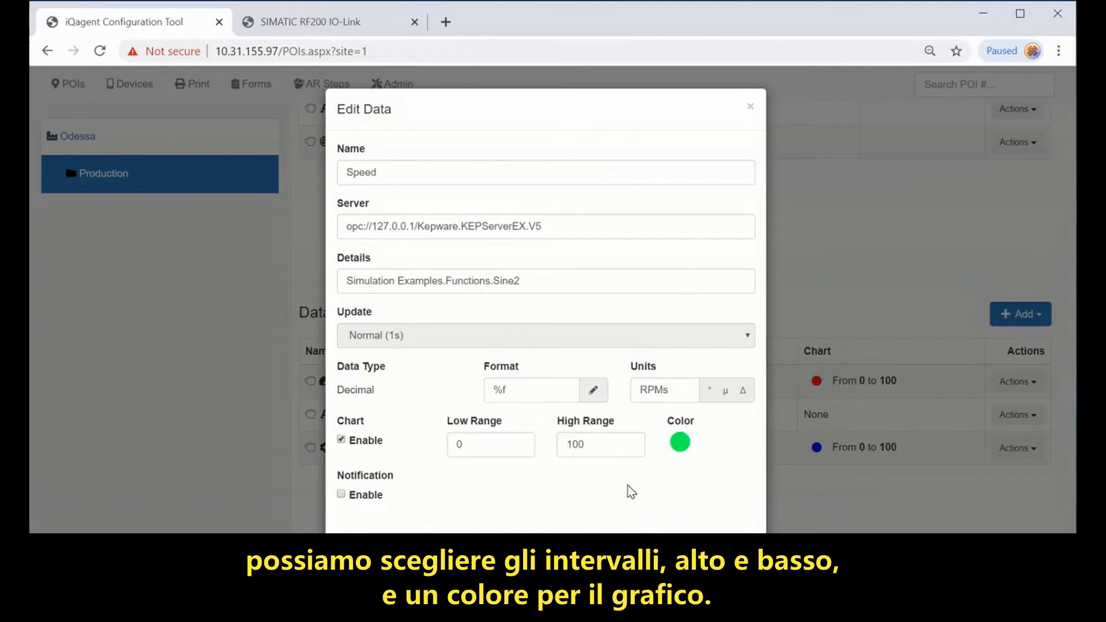
{"action": "left_click", "coordinate": [674, 550]}
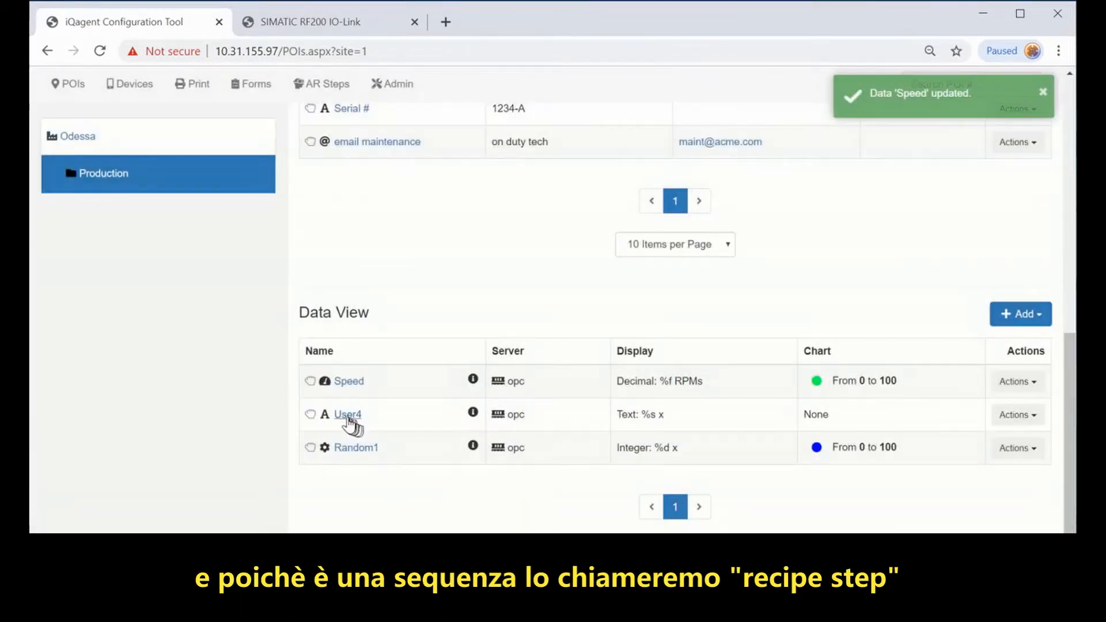
Step: Rename User4 to Recipe Step and clear its units
{"action": "left_click", "coordinate": [348, 416]}
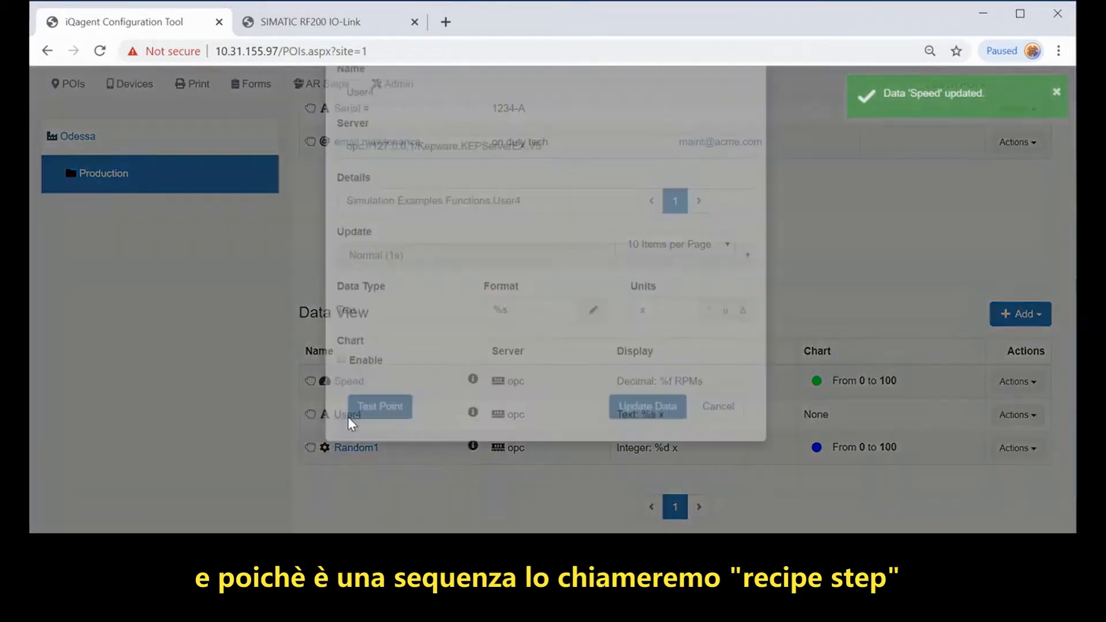
{"action": "double_click", "coordinate": [415, 176]}
{"action": "type", "text": "Recipe Step"}
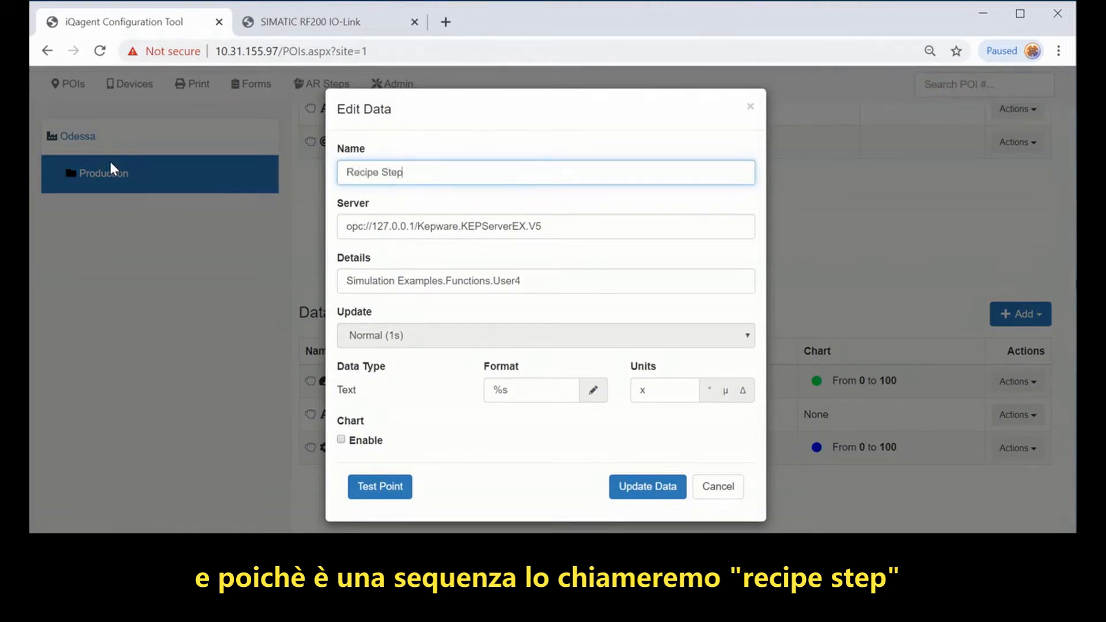
{"action": "left_click", "coordinate": [662, 387]}
{"action": "key", "text": "BackSpace"}
{"action": "left_click", "coordinate": [645, 488]}
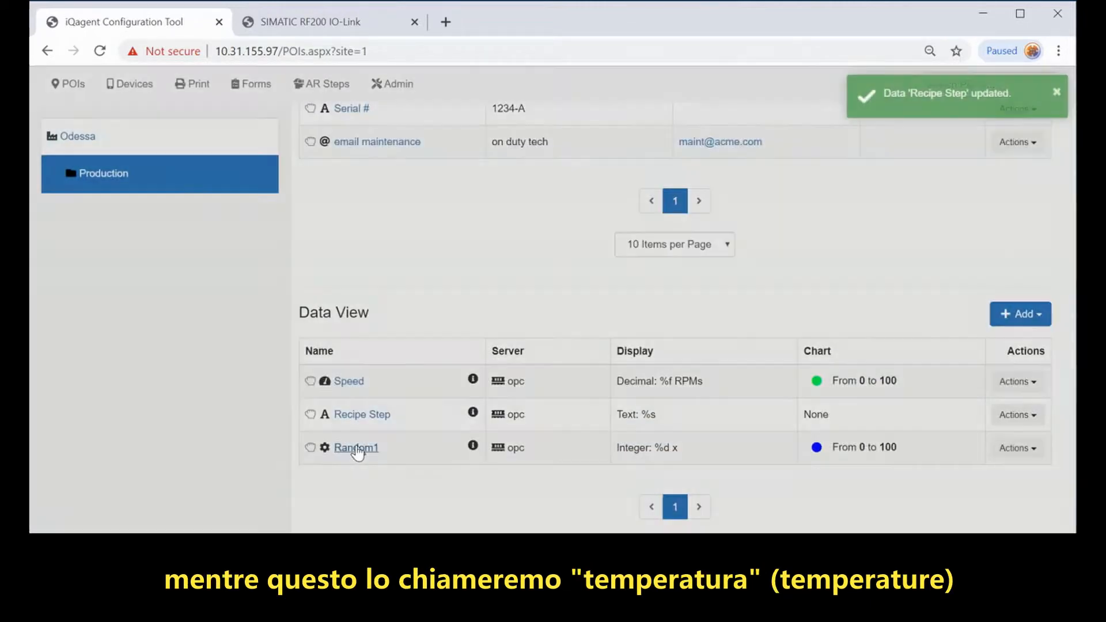
Step: Rename Random1 to Temperature in degrees, high range 212, with an orange chart colour
{"action": "left_click", "coordinate": [355, 448]}
{"action": "double_click", "coordinate": [403, 171]}
{"action": "type", "text": "Temperatur"}
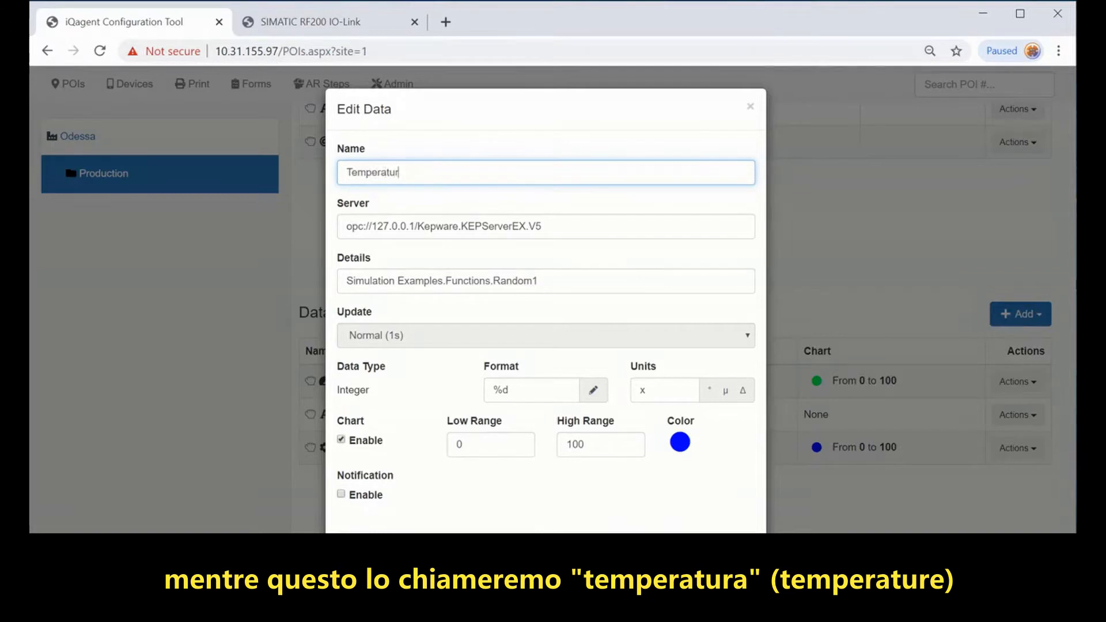
{"action": "type", "text": "e"}
{"action": "left_click", "coordinate": [665, 390]}
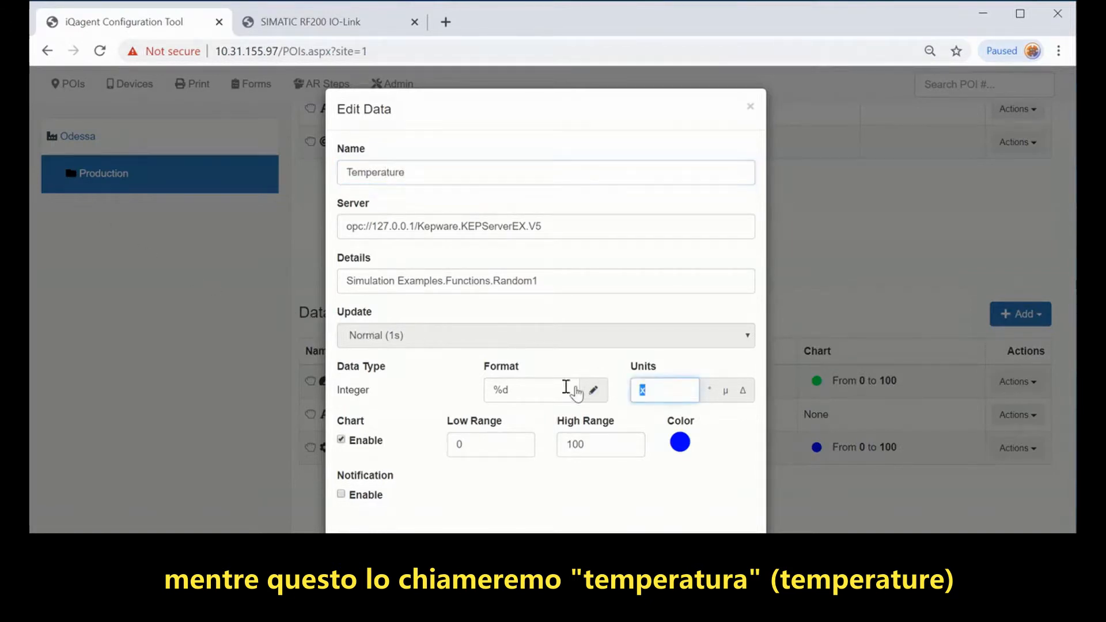
{"action": "left_click", "coordinate": [710, 390]}
{"action": "left_click_drag", "start_coordinate": [593, 444], "coordinate": [470, 434]}
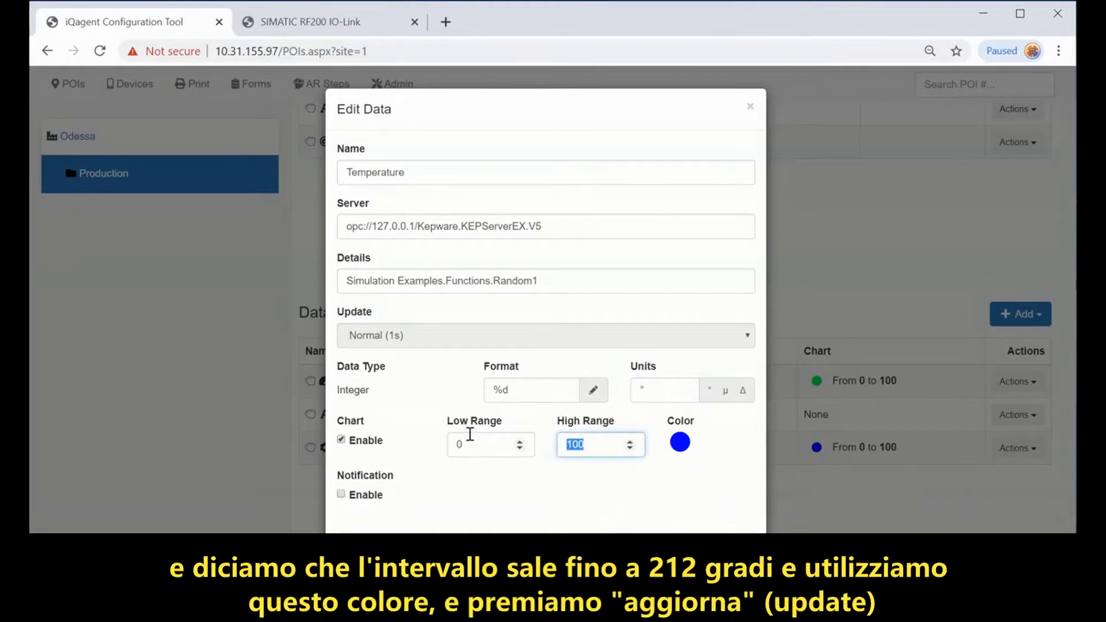
{"action": "type", "text": "212"}
{"action": "left_click", "coordinate": [680, 442]}
{"action": "left_click", "coordinate": [792, 473]}
{"action": "left_click", "coordinate": [525, 513]}
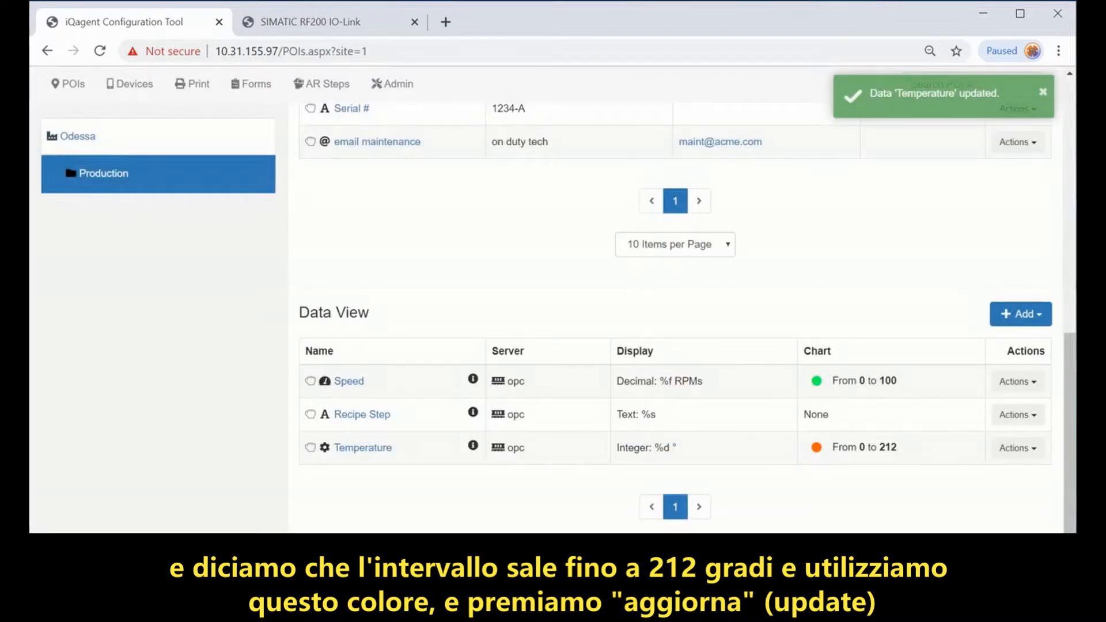
Step: Add a simulated Integer data point 'rejects' in units with High Range 3 and save it
{"action": "left_click", "coordinate": [1018, 314]}
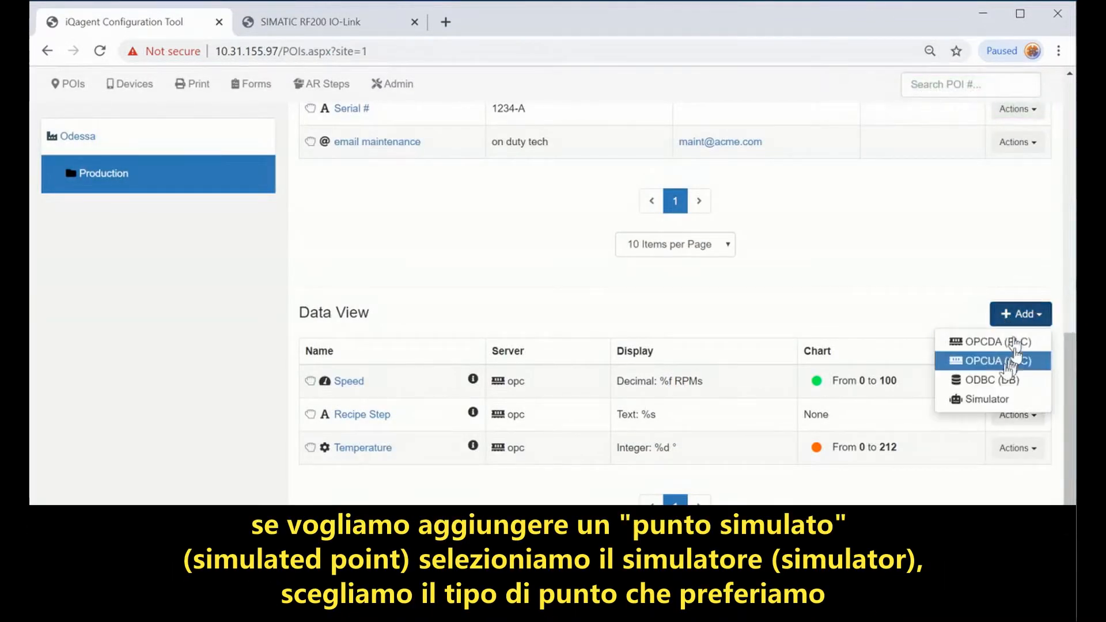
{"action": "left_click", "coordinate": [974, 400]}
{"action": "left_click", "coordinate": [402, 230]}
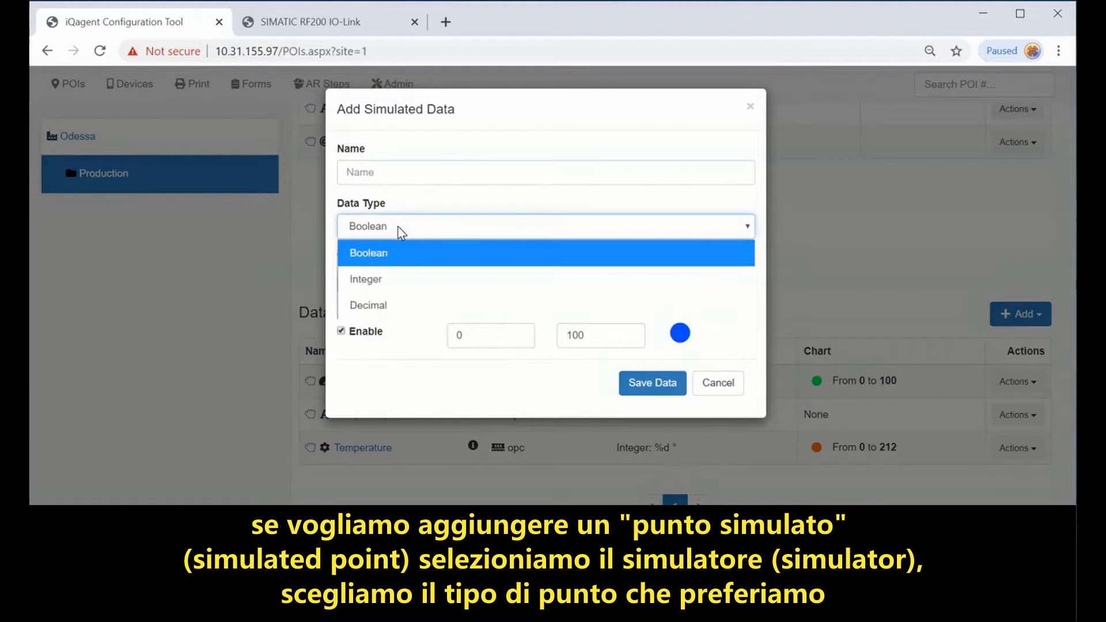
{"action": "left_click", "coordinate": [383, 279]}
{"action": "left_click", "coordinate": [391, 173]}
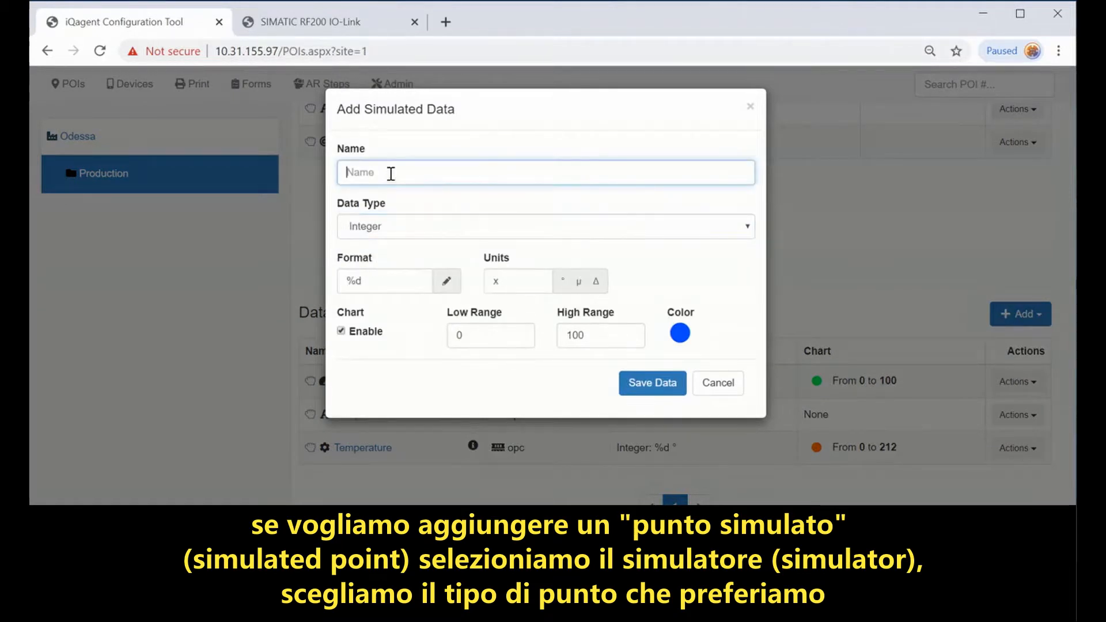
{"action": "type", "text": "rejects"}
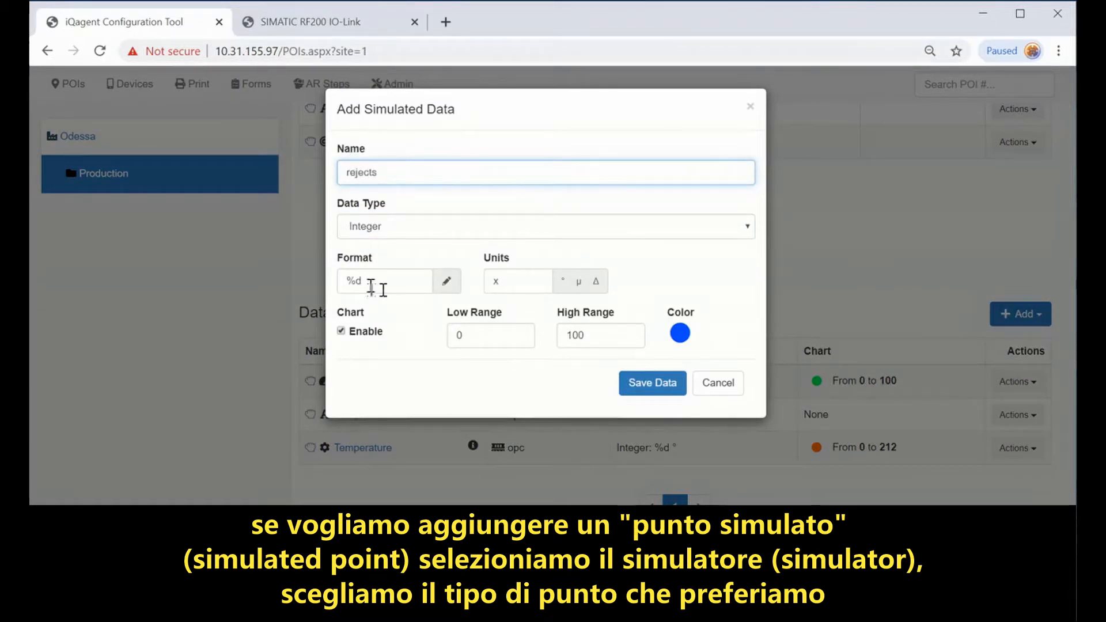
{"action": "left_click", "coordinate": [501, 281]}
{"action": "type", "text": "units"}
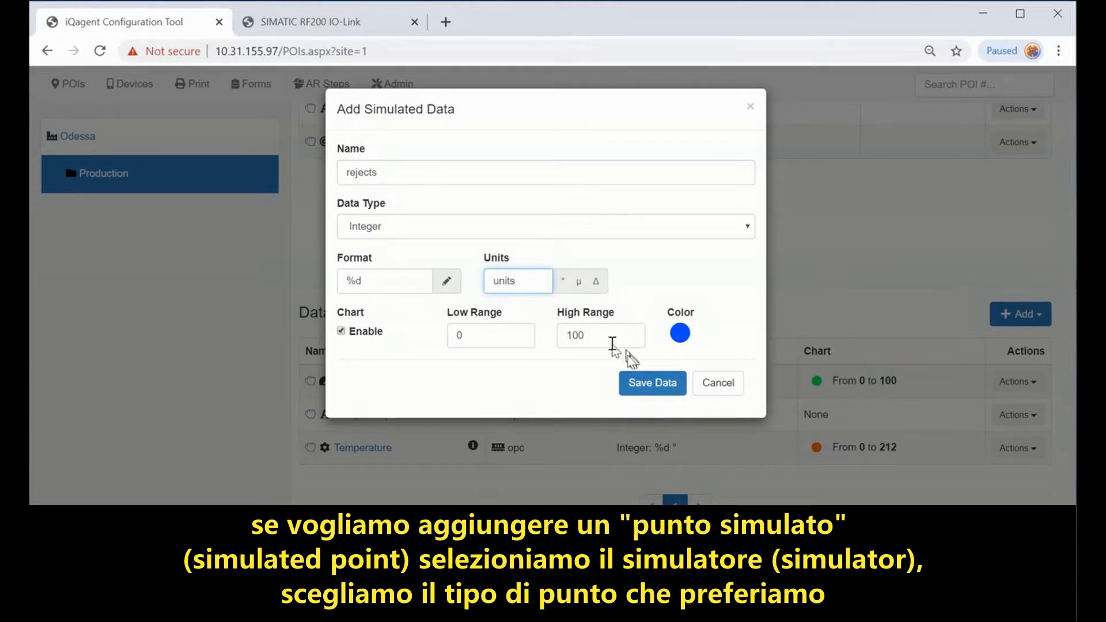
{"action": "left_click_drag", "start_coordinate": [604, 339], "coordinate": [540, 327]}
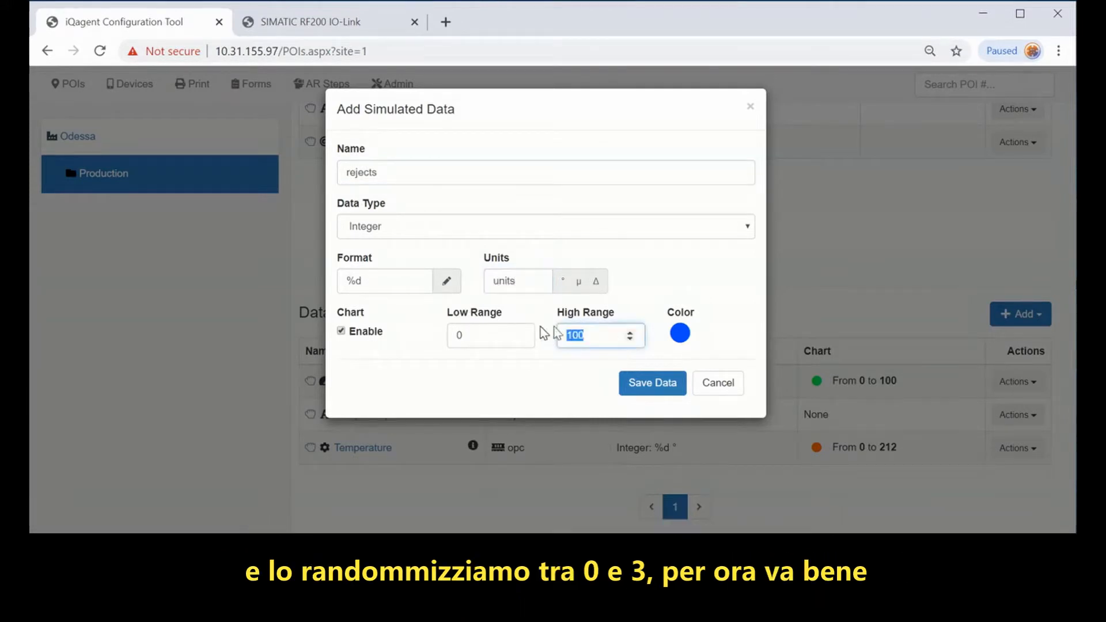
{"action": "type", "text": "3"}
{"action": "left_click", "coordinate": [658, 393]}
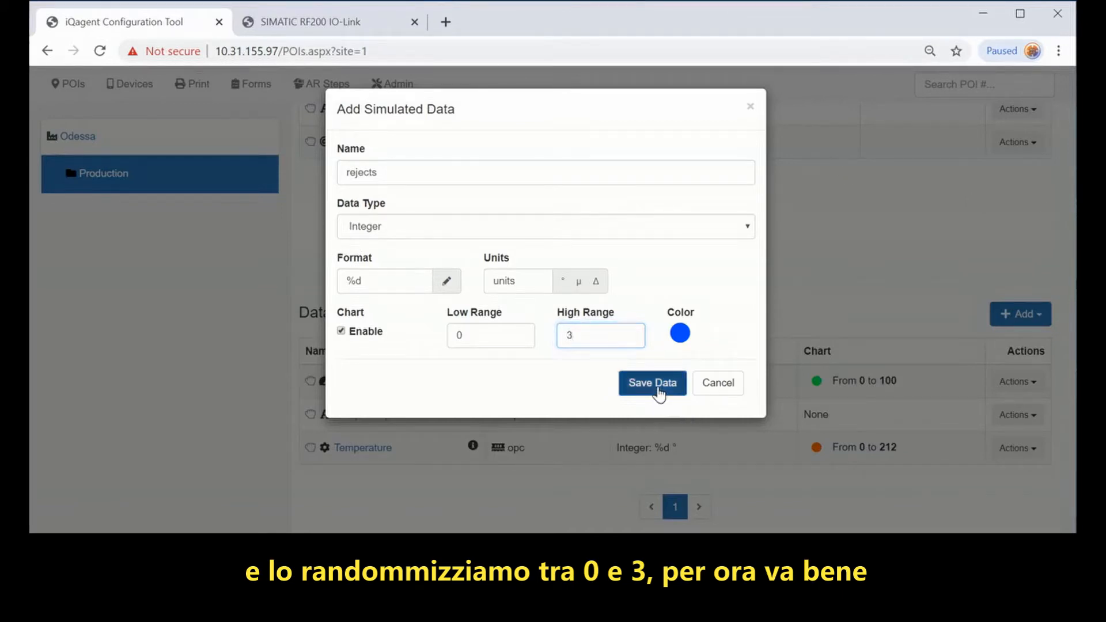
{"action": "scroll", "coordinate": [653, 390], "scroll_direction": "up", "scroll_amount": 5}
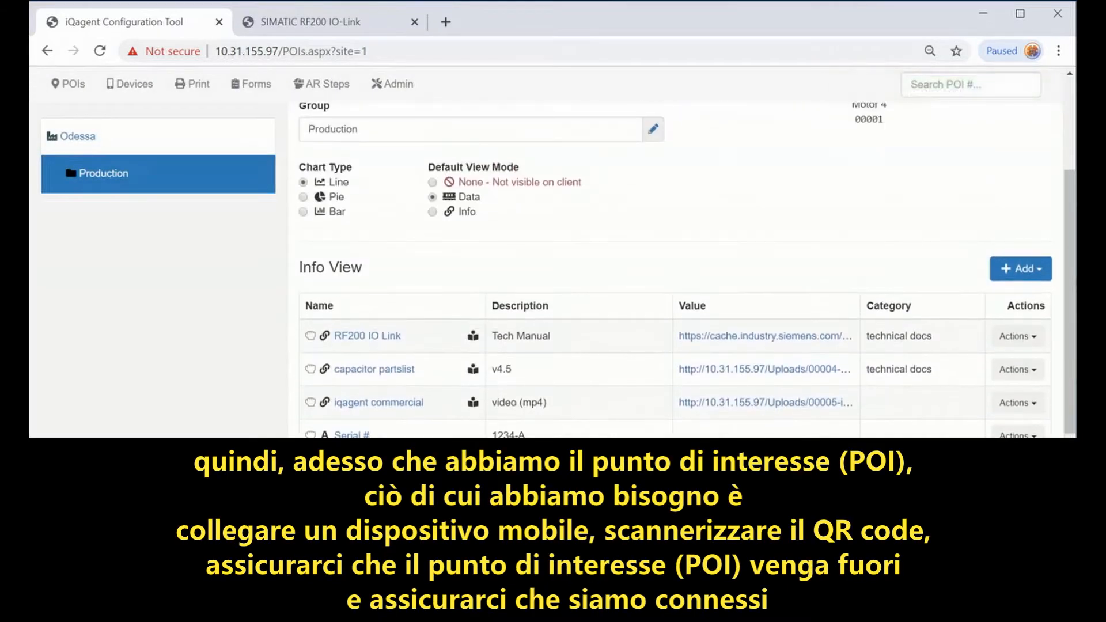
Step: Open the empty Devices page and narrow the browser so the mirrored phone shows beside it
{"action": "scroll", "coordinate": [674, 259], "scroll_direction": "up", "scroll_amount": 3}
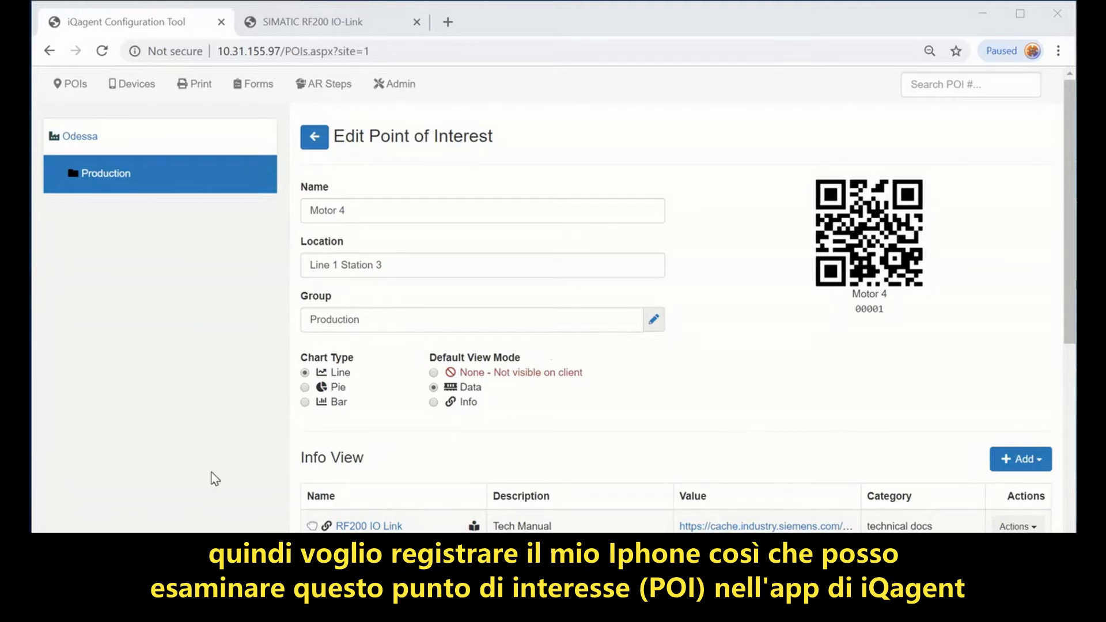
{"action": "left_click", "coordinate": [139, 90]}
{"action": "left_click_drag", "start_coordinate": [33, 281], "coordinate": [303, 288]}
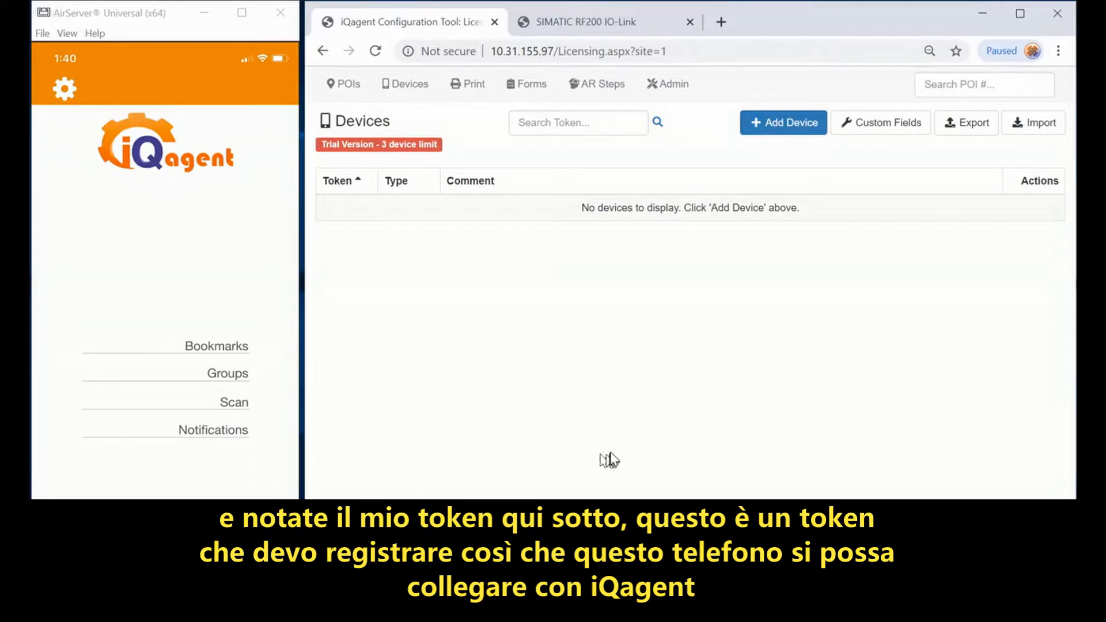
Step: Register a new iPhone device with its device token and an iPhone 11 comment
{"action": "left_click", "coordinate": [774, 126]}
{"action": "left_click", "coordinate": [605, 170]}
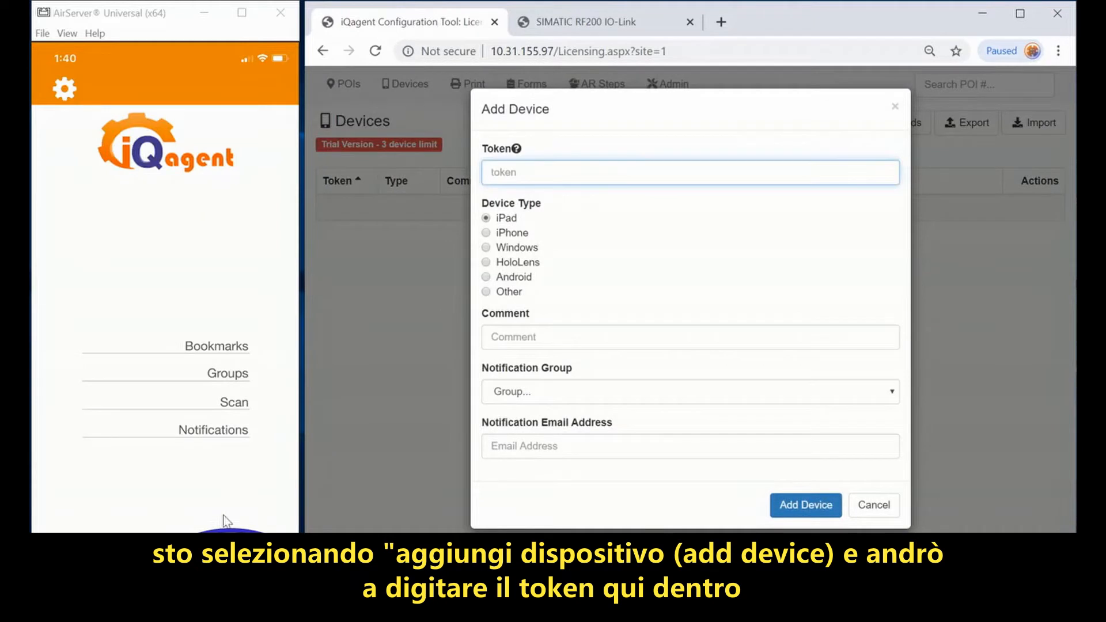
{"action": "type", "text": "fb1e47f3"}
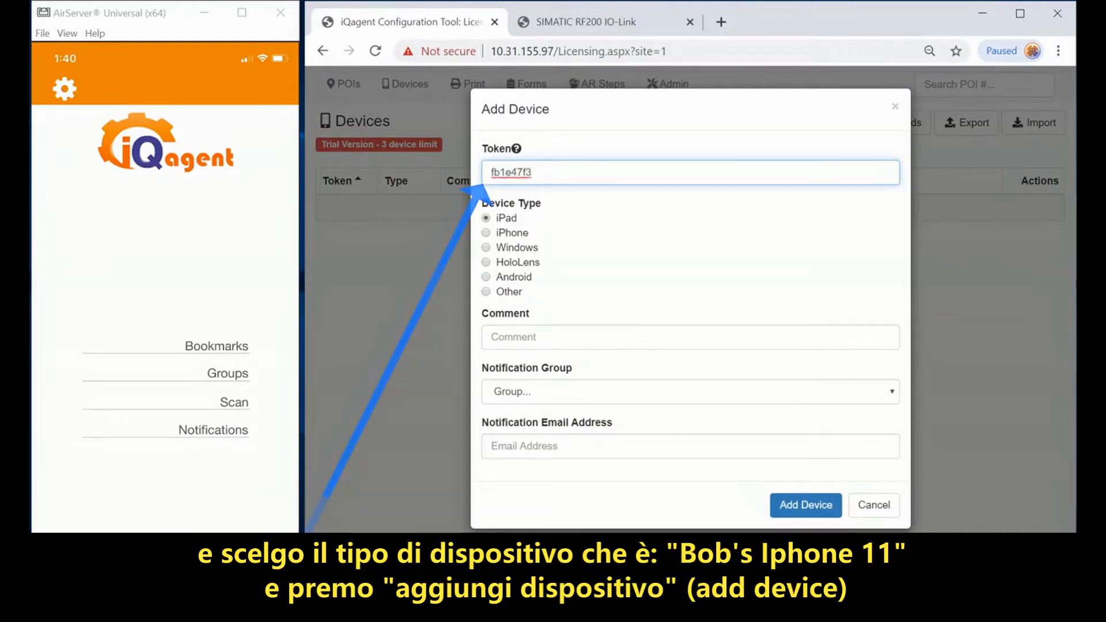
{"action": "left_click", "coordinate": [518, 233]}
{"action": "left_click", "coordinate": [550, 331]}
{"action": "type", "text": "Bob's iPhone 11"}
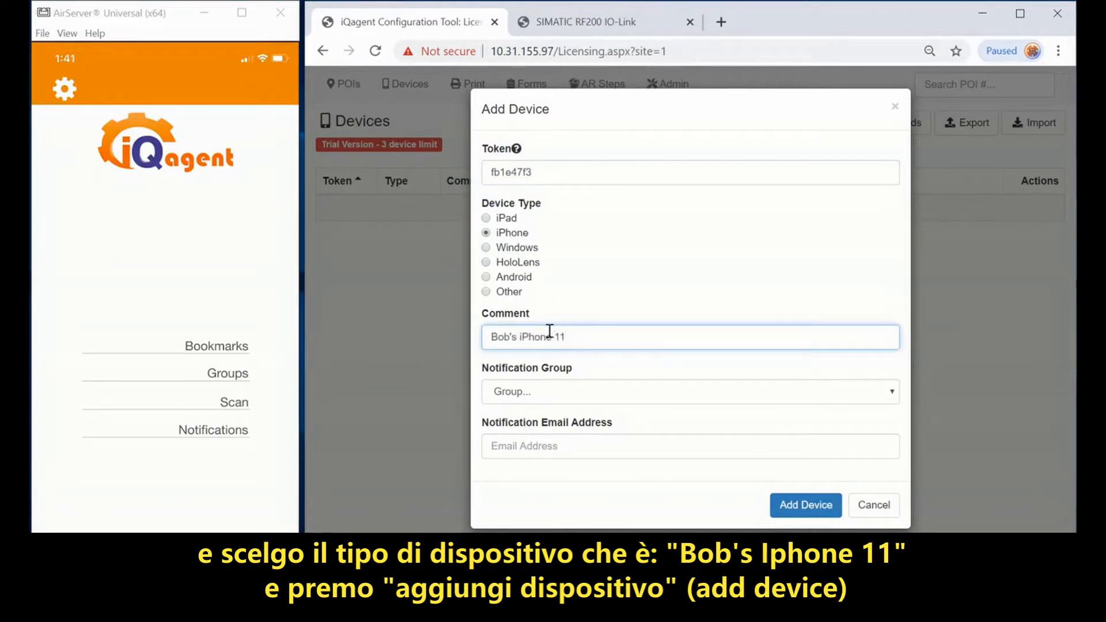
{"action": "left_click", "coordinate": [783, 507]}
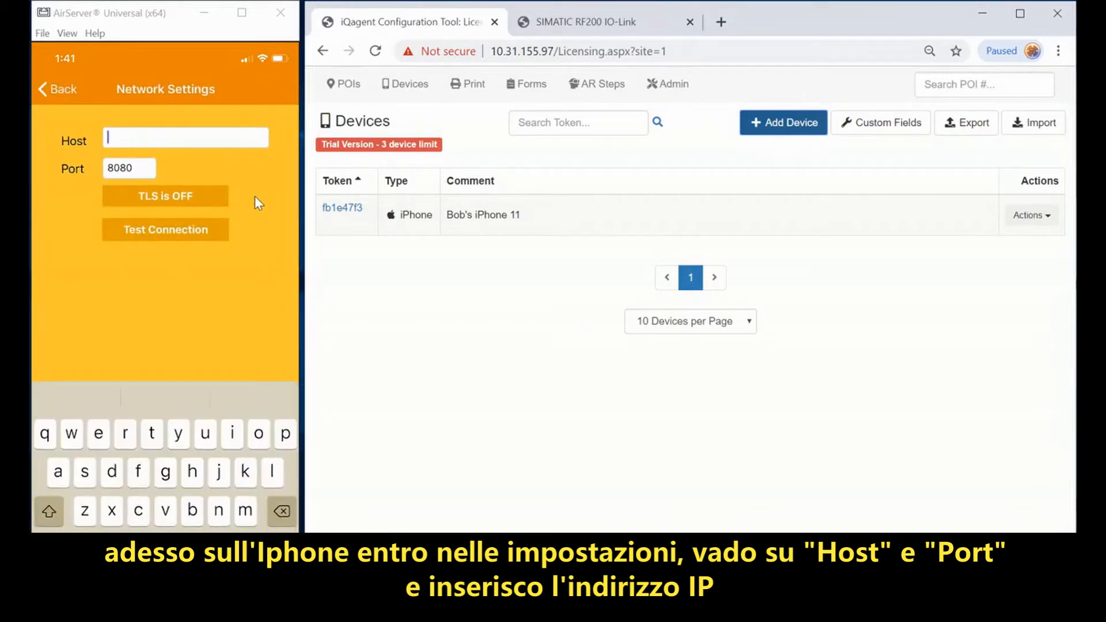
Step: Reuse the server IP from the address bar to set the phone app's Host to 10.31.155.97
{"action": "left_click_drag", "start_coordinate": [554, 52], "coordinate": [493, 52]}
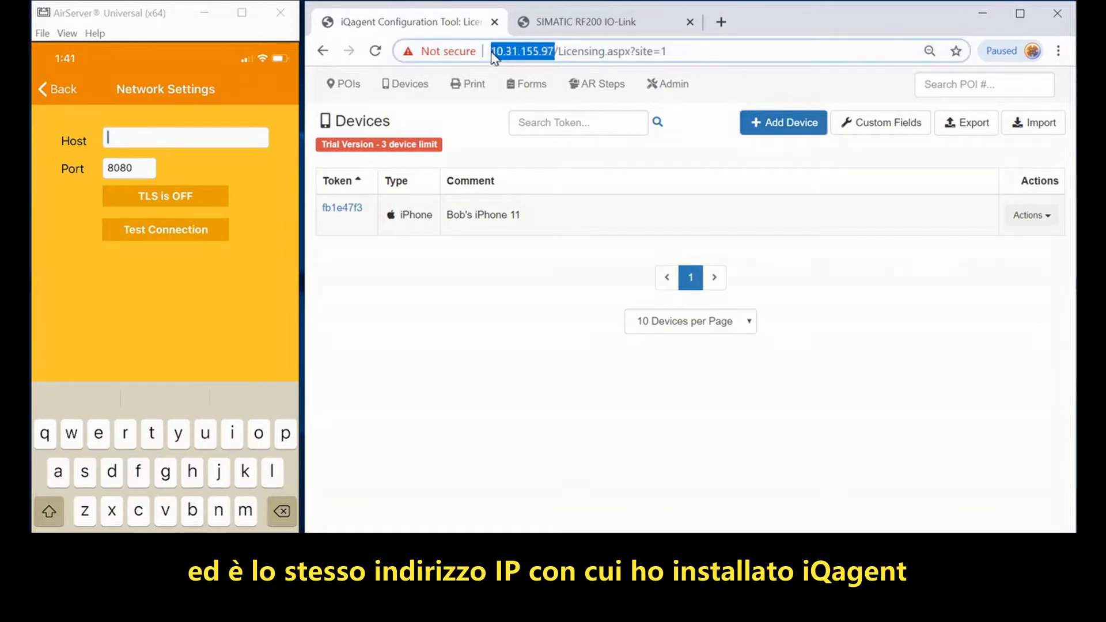
{"action": "left_click", "coordinate": [533, 321]}
{"action": "type", "text": "55.97"}
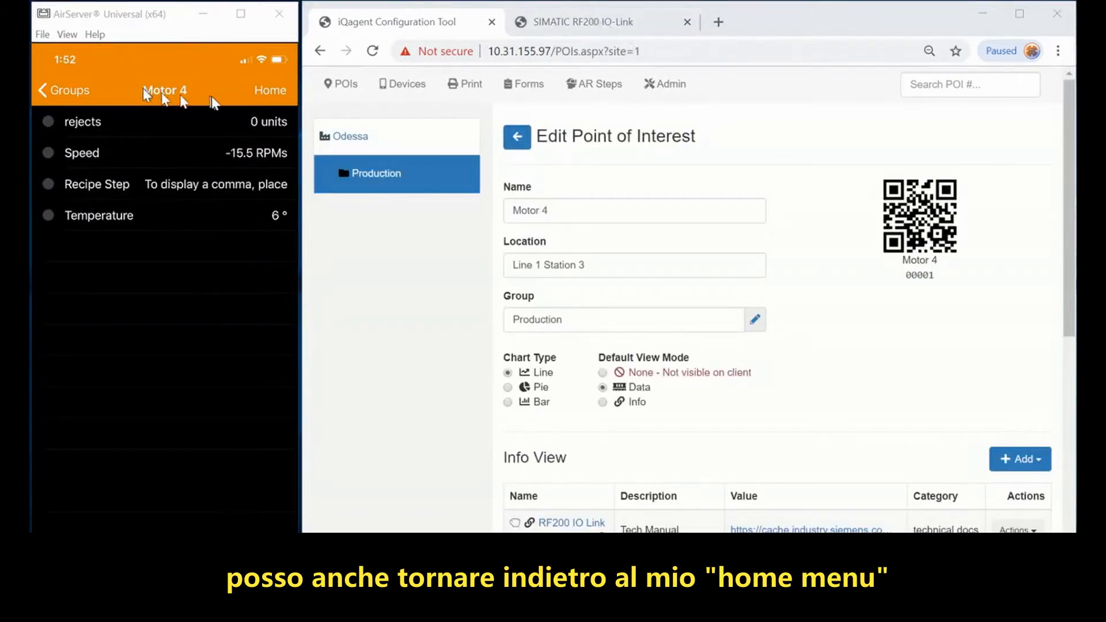
Step: Return the mirrored phone app to its home menu
{"action": "left_click", "coordinate": [270, 81]}
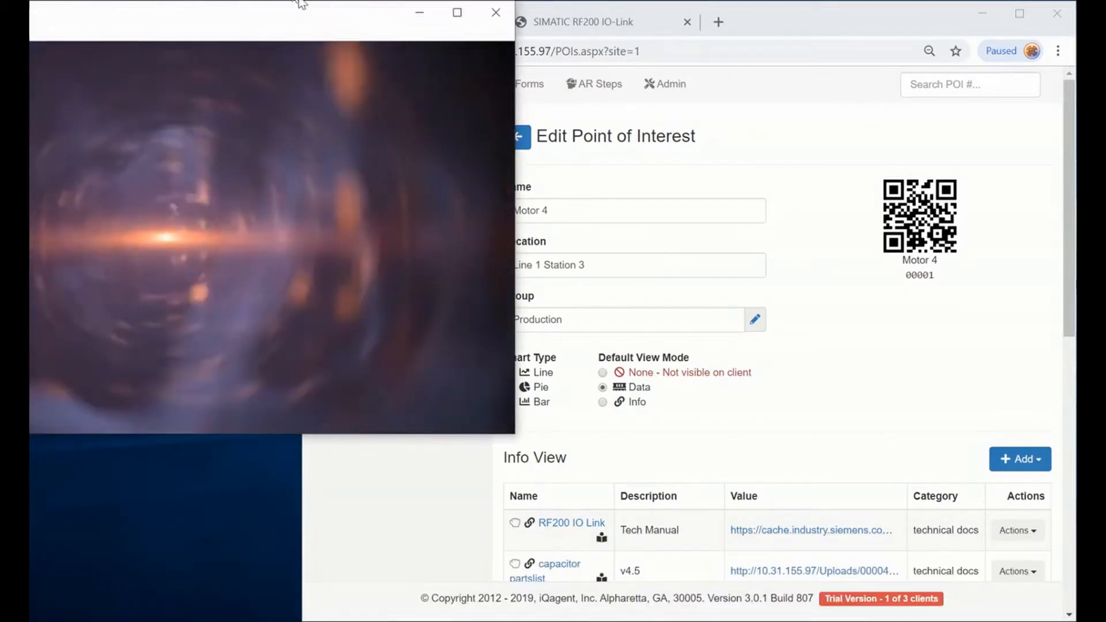
Step: Move the AirServer mirroring window up and resize it into a tall portrait window
{"action": "left_click_drag", "start_coordinate": [404, 35], "coordinate": [427, 18]}
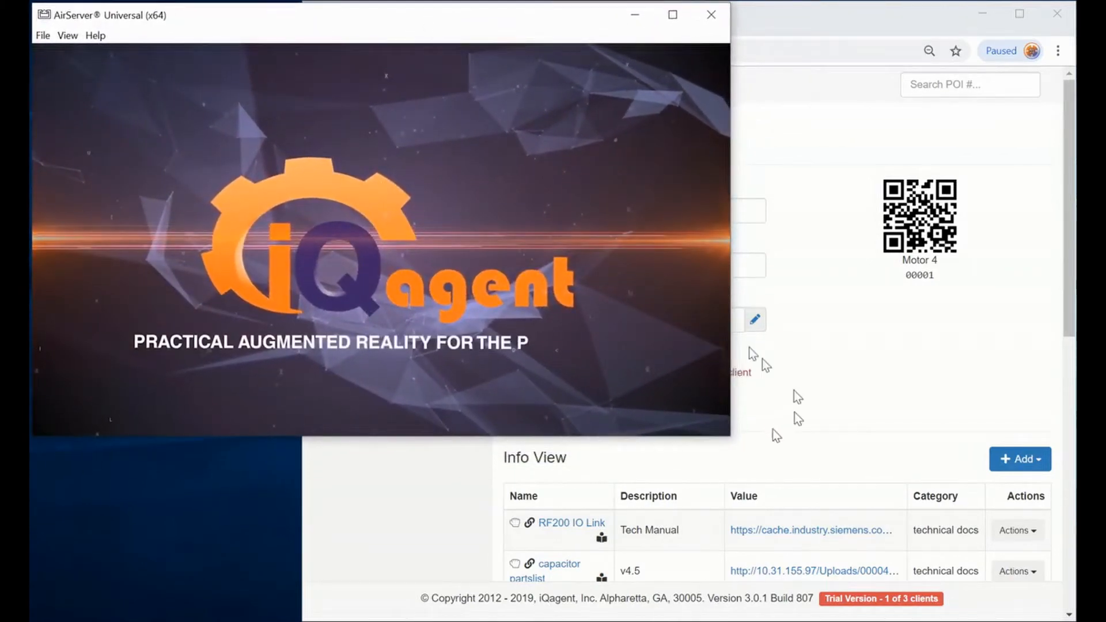
{"action": "left_click_drag", "start_coordinate": [730, 436], "coordinate": [234, 602]}
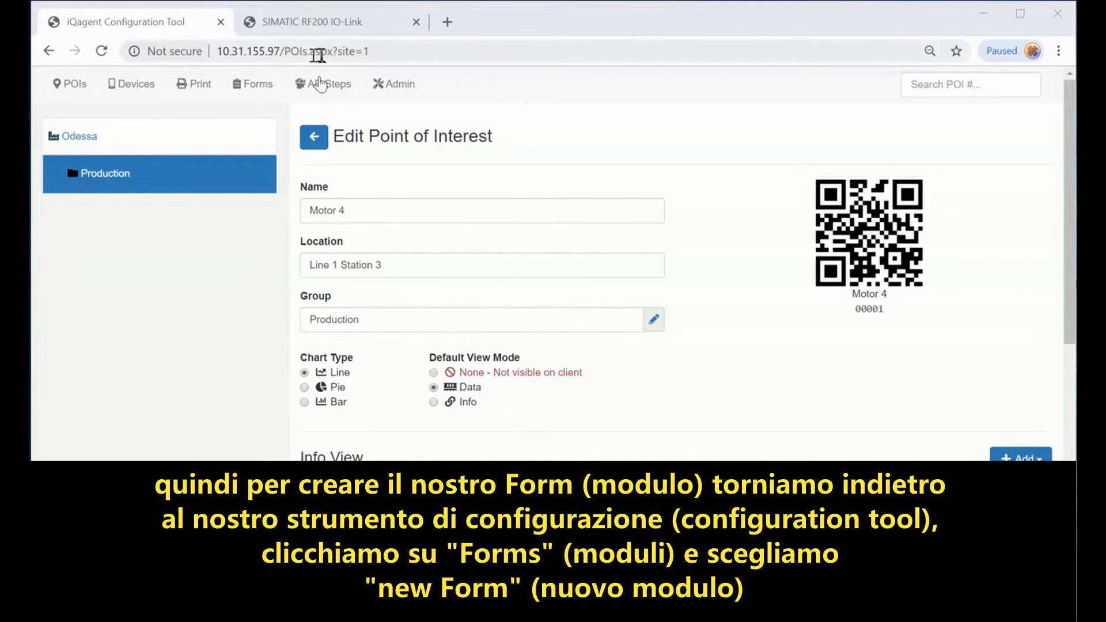
Step: Go to Forms and start a blank new form in the Form Creator
{"action": "left_click", "coordinate": [258, 87]}
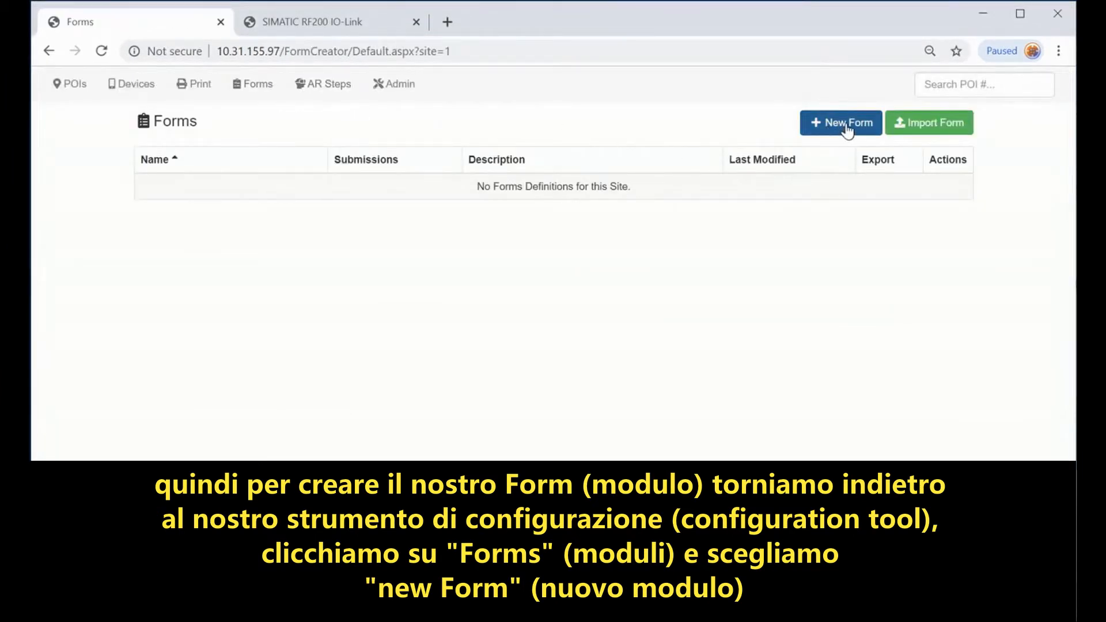
{"action": "left_click", "coordinate": [847, 128]}
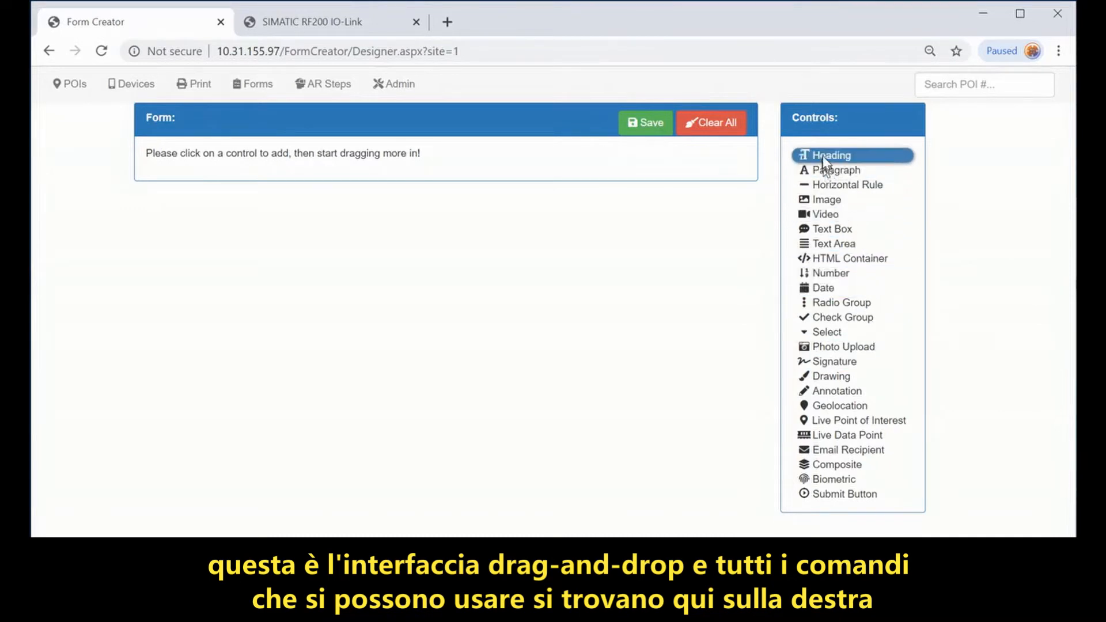
Step: Add a Large-size heading reading 'Inspection Report' to the form
{"action": "left_click", "coordinate": [836, 160]}
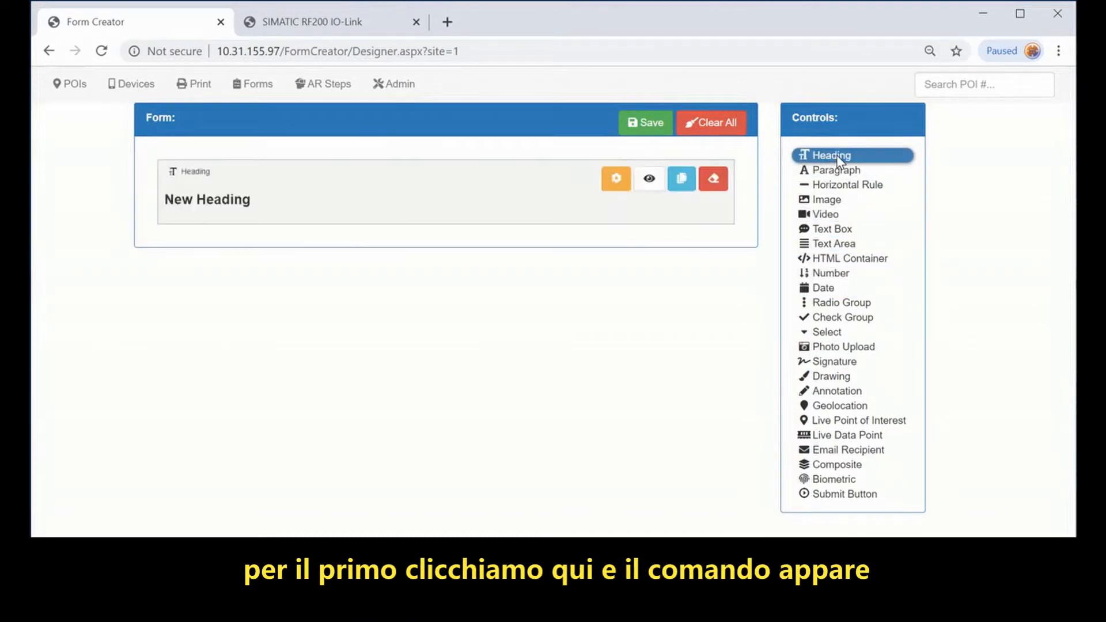
{"action": "left_click", "coordinate": [615, 183]}
{"action": "left_click_drag", "start_coordinate": [271, 298], "coordinate": [87, 295]}
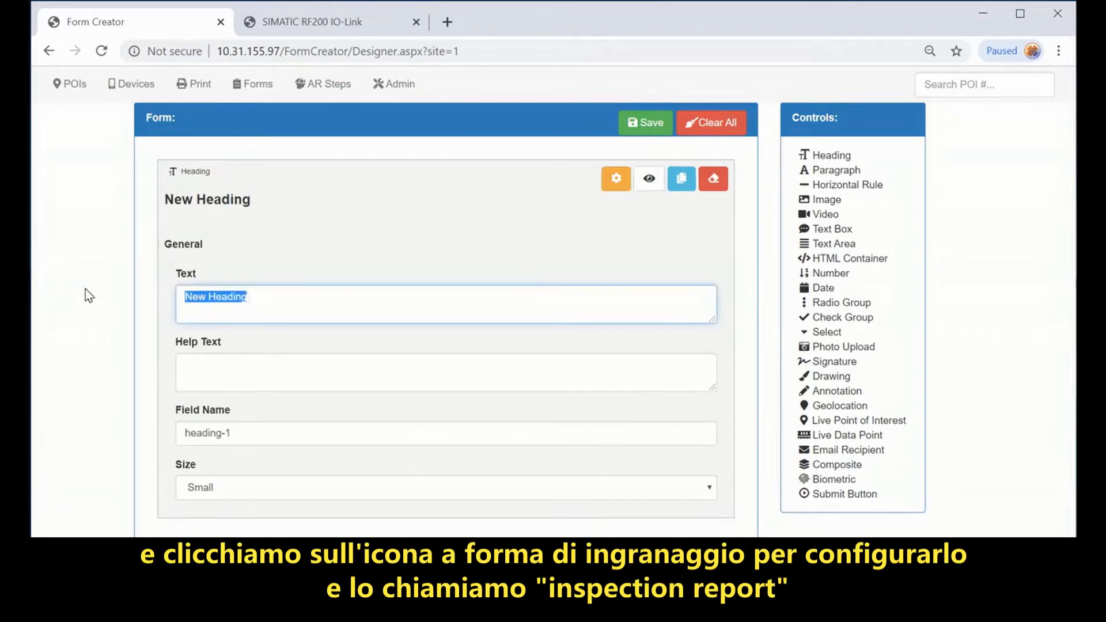
{"action": "type", "text": "Insp"}
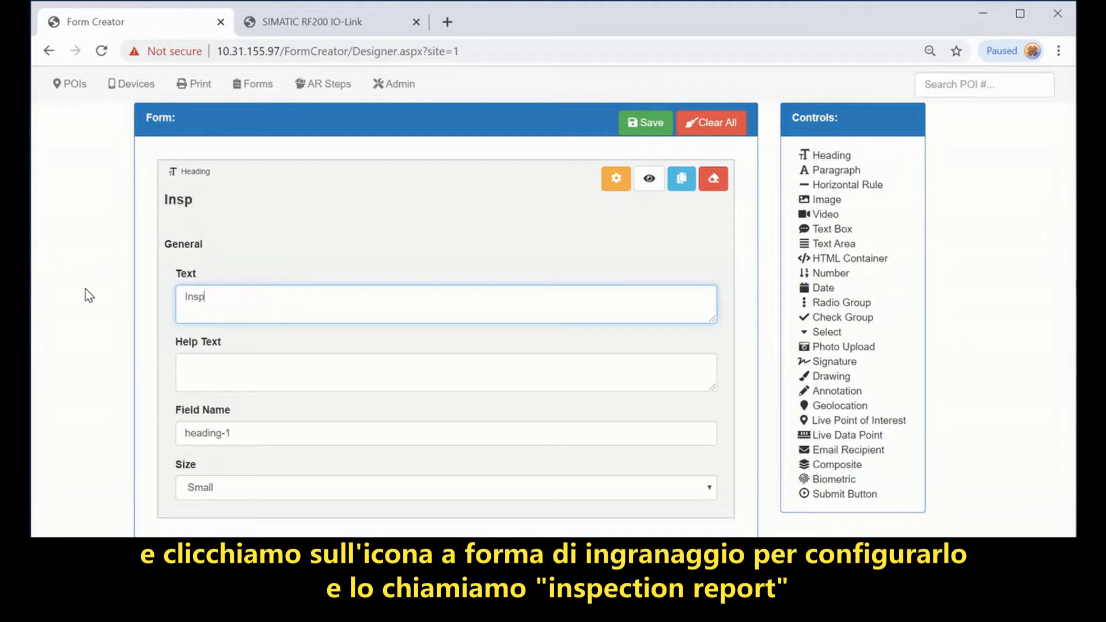
{"action": "type", "text": "ection Report"}
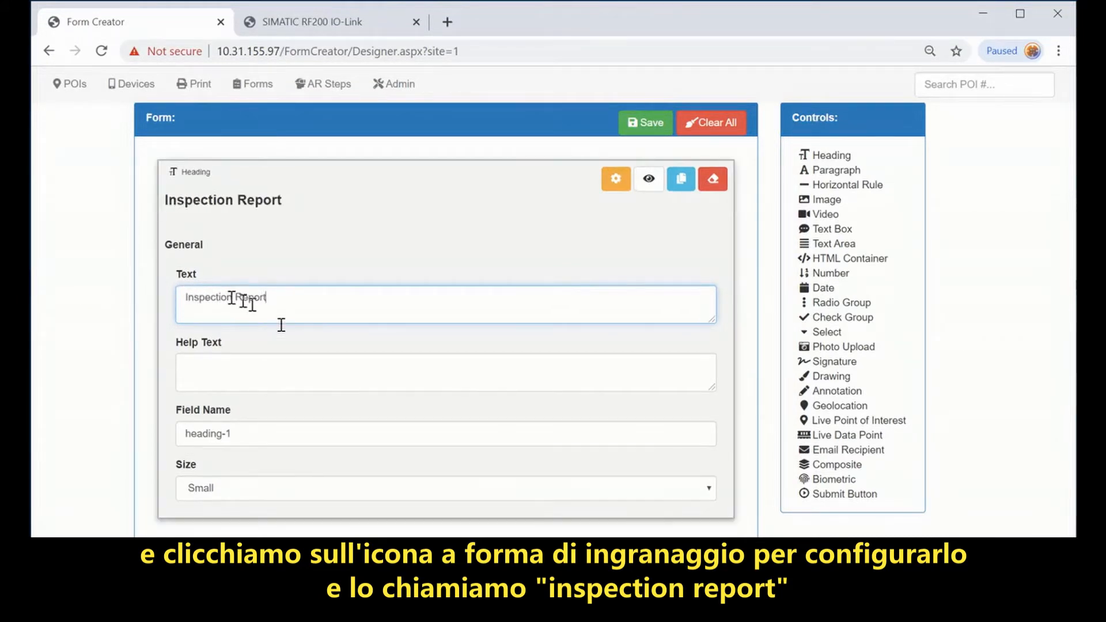
{"action": "left_click", "coordinate": [306, 487]}
{"action": "left_click", "coordinate": [267, 565]}
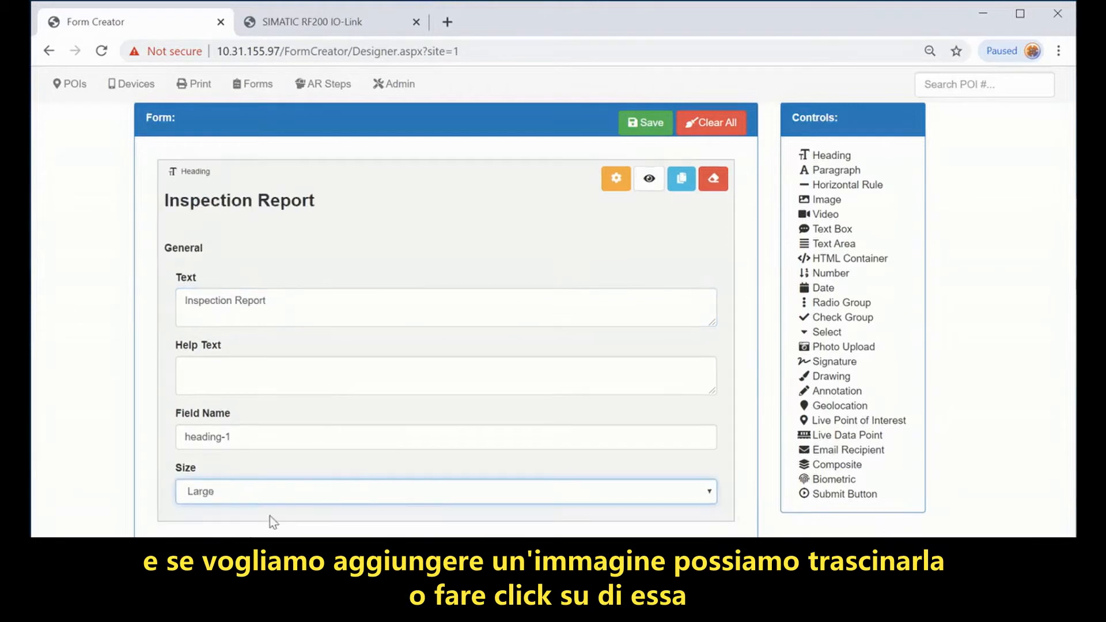
{"action": "left_click", "coordinate": [610, 186]}
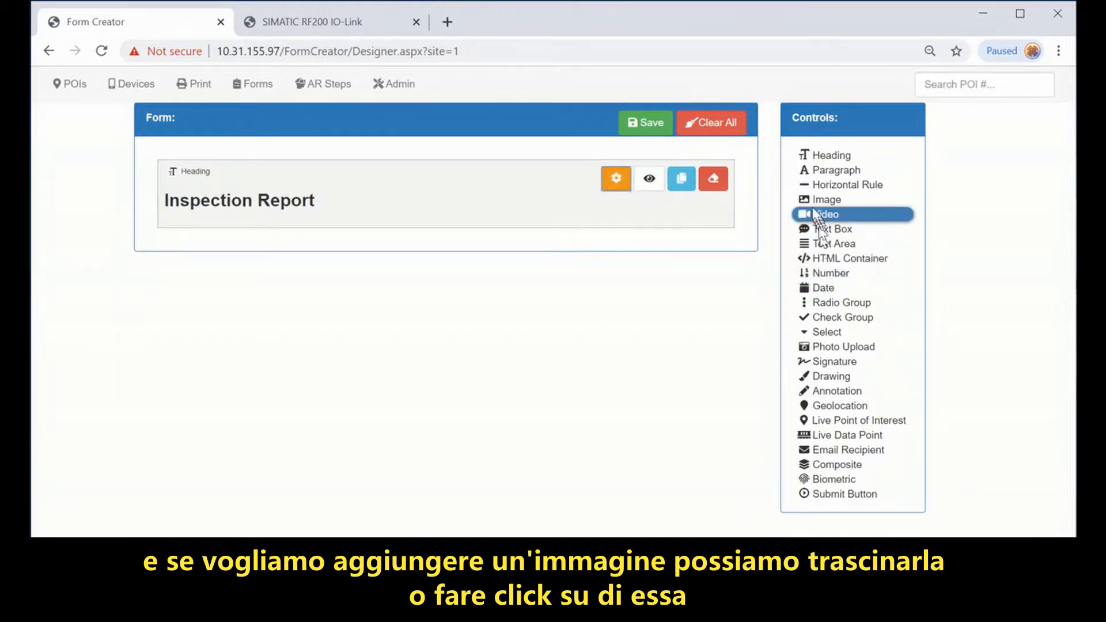
Step: Add an image block showing the uploaded iqagentlogo.png at 25% width
{"action": "left_click_drag", "start_coordinate": [818, 199], "coordinate": [651, 237]}
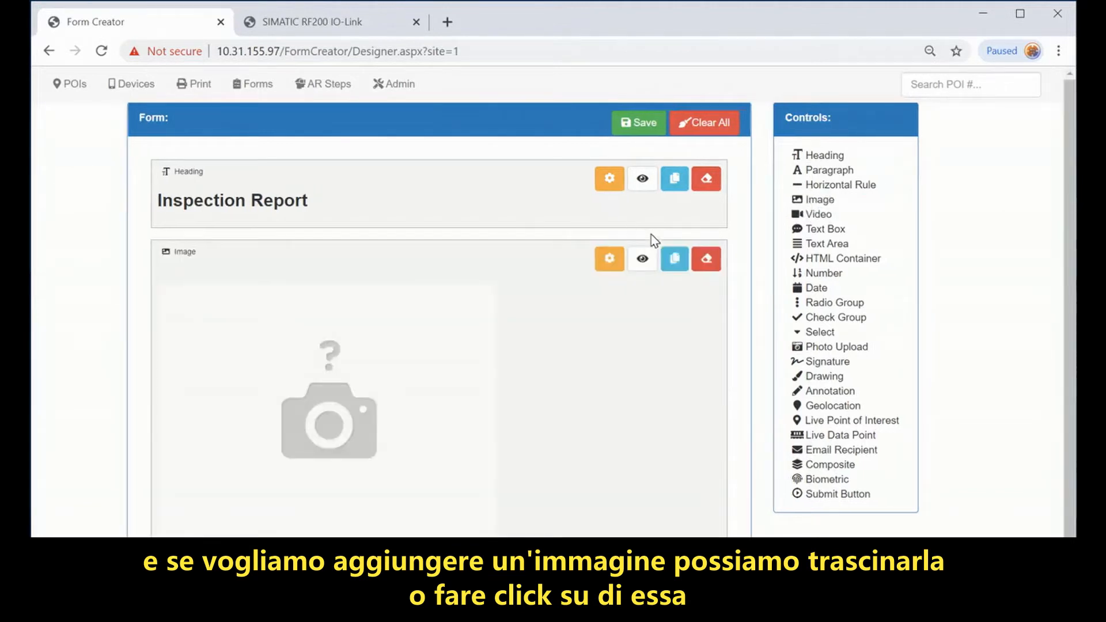
{"action": "left_click", "coordinate": [608, 260]}
{"action": "scroll", "coordinate": [443, 442], "scroll_direction": "down", "scroll_amount": 9}
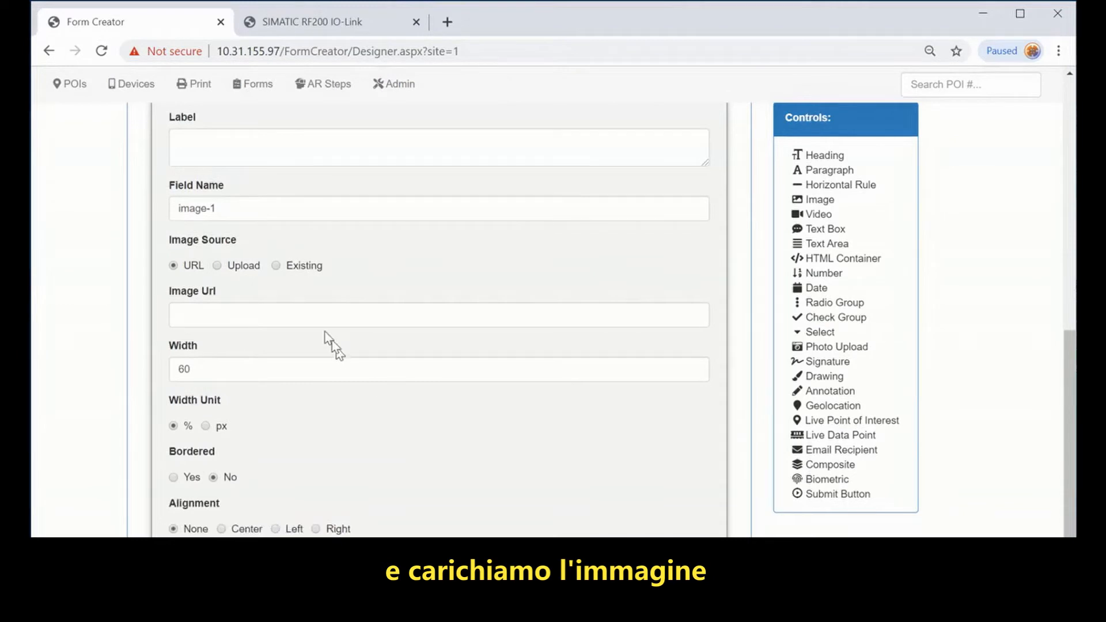
{"action": "left_click", "coordinate": [250, 269]}
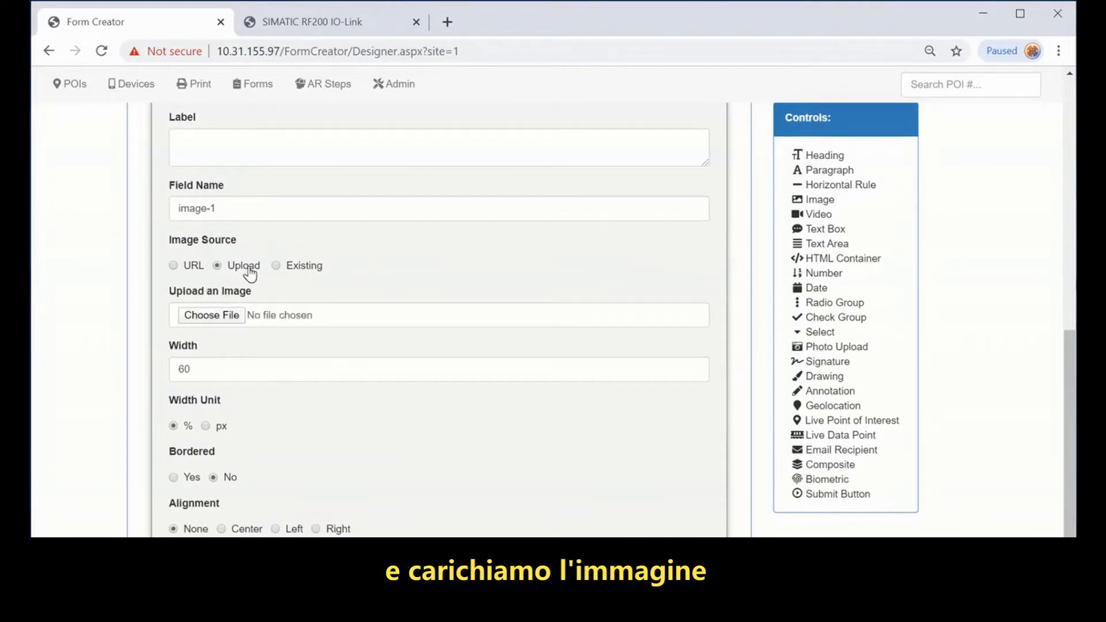
{"action": "left_click", "coordinate": [217, 316]}
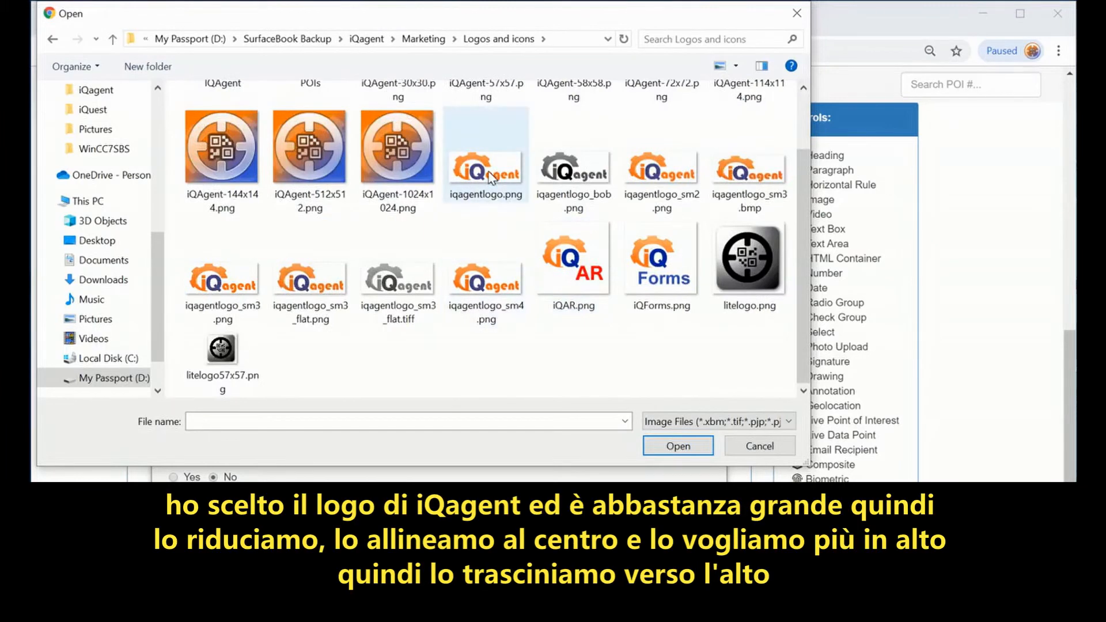
{"action": "left_click", "coordinate": [490, 176]}
{"action": "left_click", "coordinate": [672, 445]}
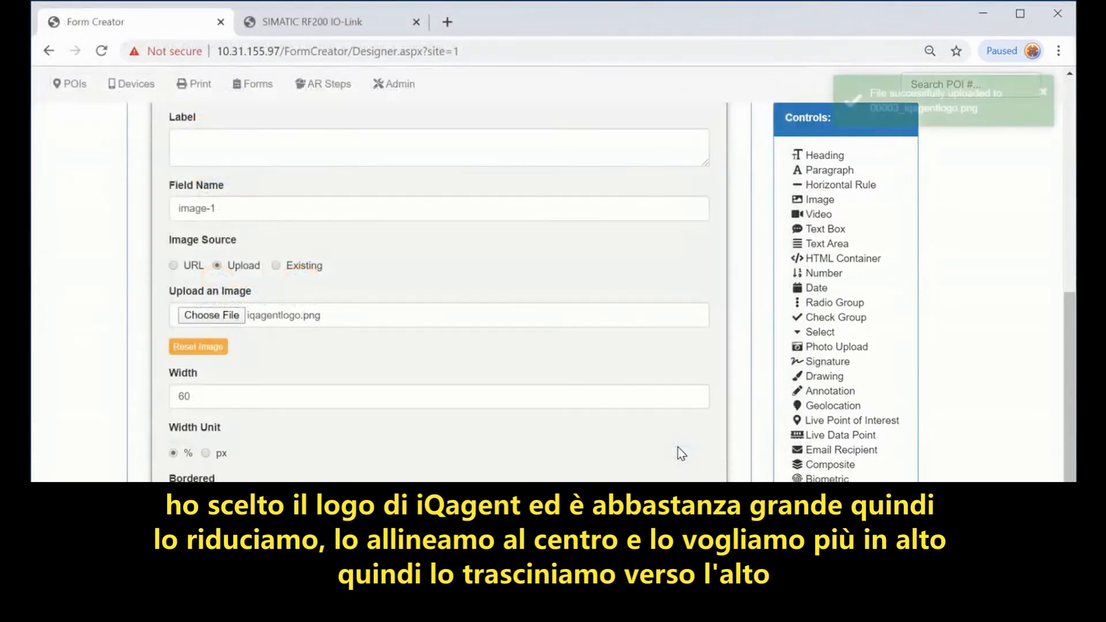
{"action": "scroll", "coordinate": [411, 365], "scroll_direction": "up", "scroll_amount": 5}
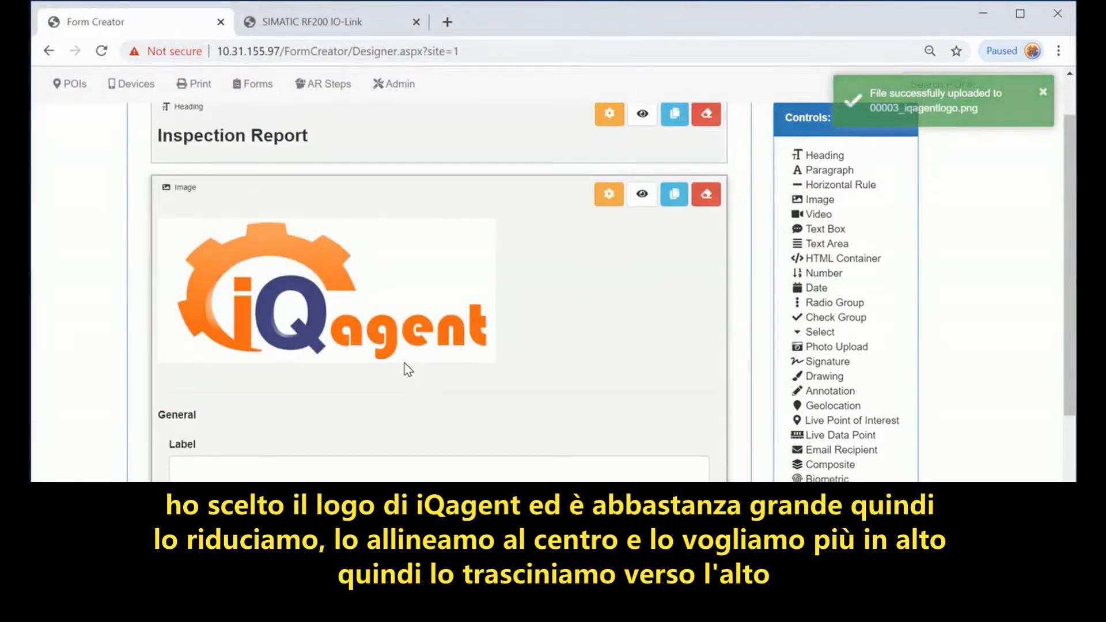
{"action": "scroll", "coordinate": [404, 370], "scroll_direction": "down", "scroll_amount": 5}
{"action": "double_click", "coordinate": [407, 368]}
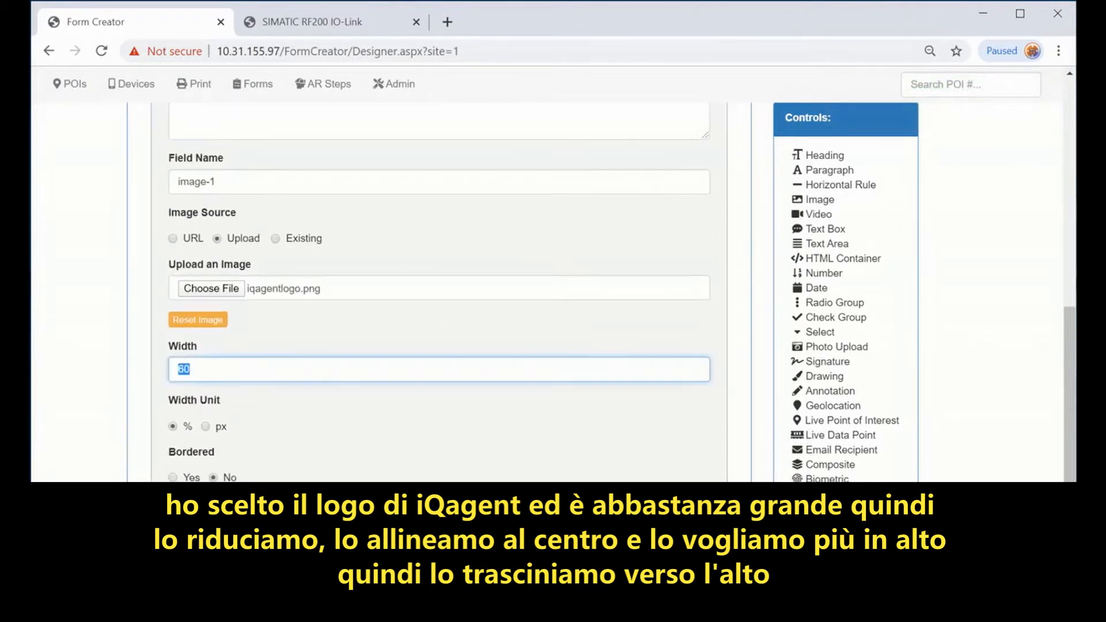
{"action": "type", "text": "25"}
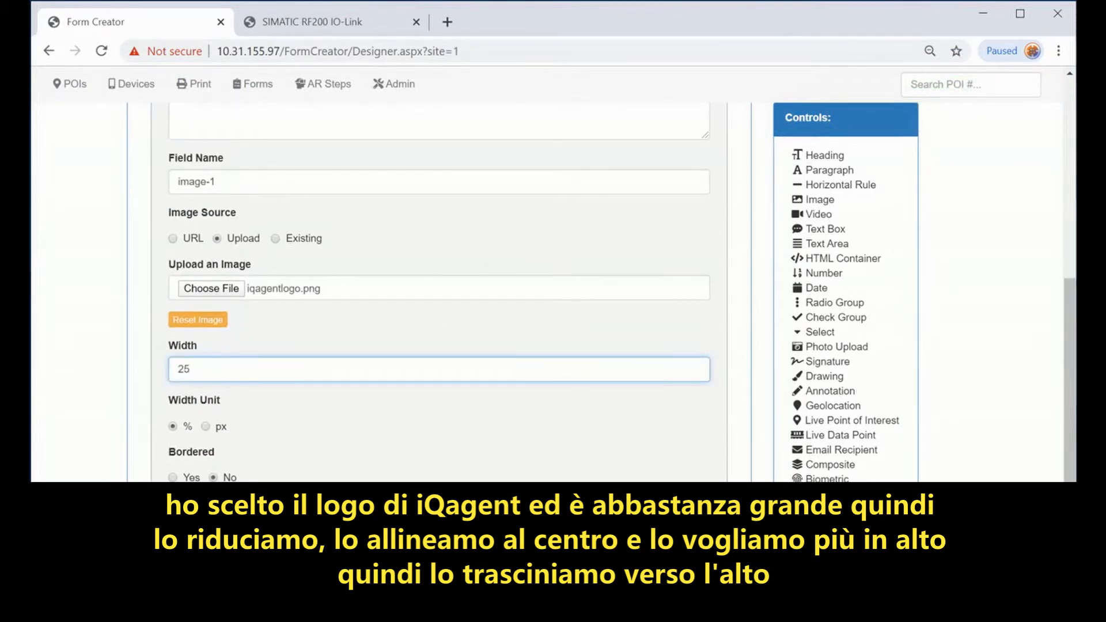
{"action": "scroll", "coordinate": [582, 314], "scroll_direction": "up", "scroll_amount": 5}
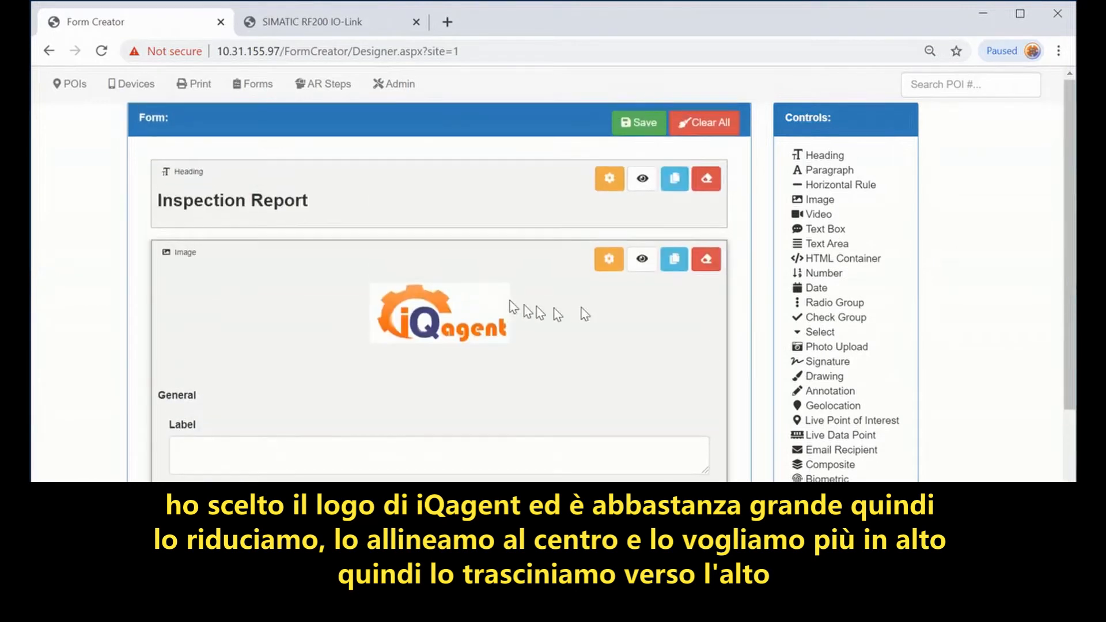
{"action": "left_click", "coordinate": [609, 258]}
Step: Move the logo above the Inspection Report heading and insert a horizontal rule between them
{"action": "left_click_drag", "start_coordinate": [360, 314], "coordinate": [395, 213]}
{"action": "left_click_drag", "start_coordinate": [394, 168], "coordinate": [382, 102]}
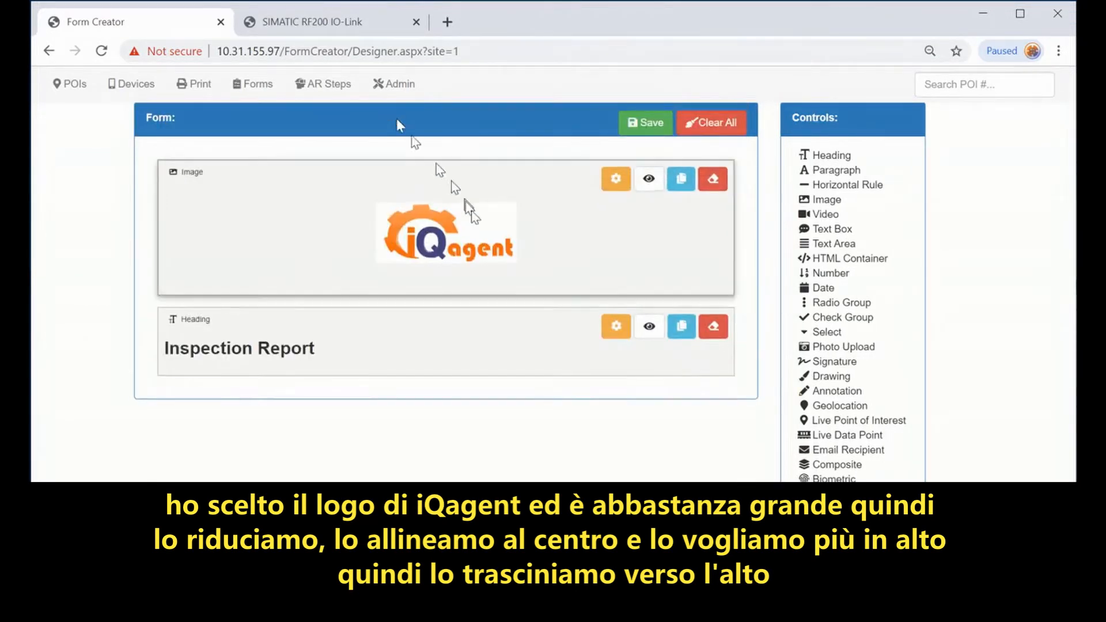
{"action": "left_click_drag", "start_coordinate": [839, 184], "coordinate": [465, 311]}
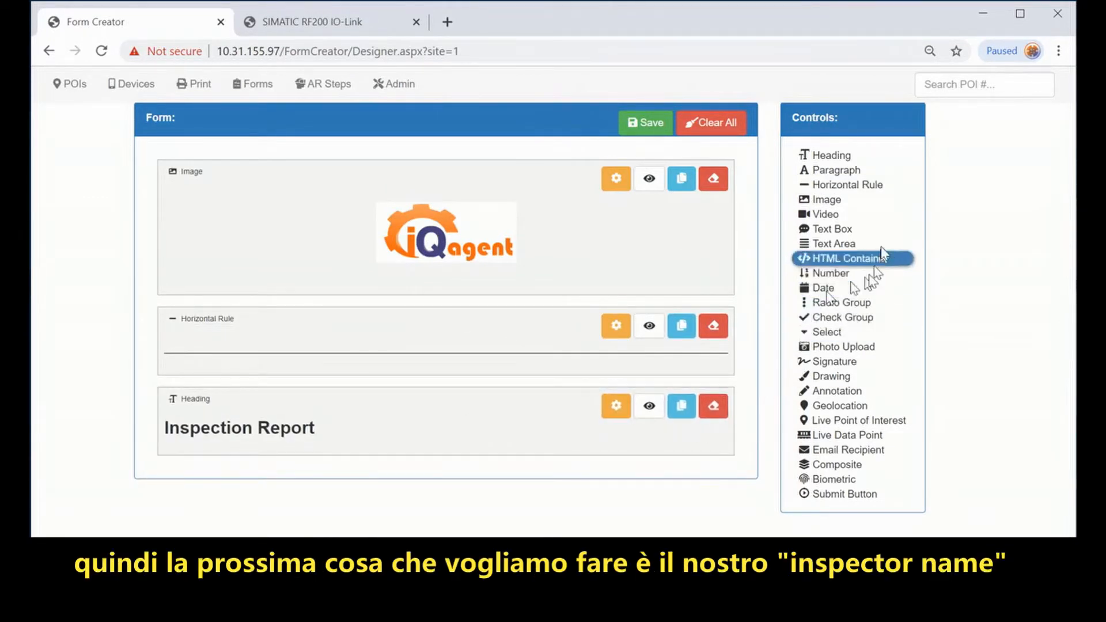
Step: Add a text box labelled 'Inspector name' with default value 'enter inspector's name...'
{"action": "left_click", "coordinate": [832, 230]}
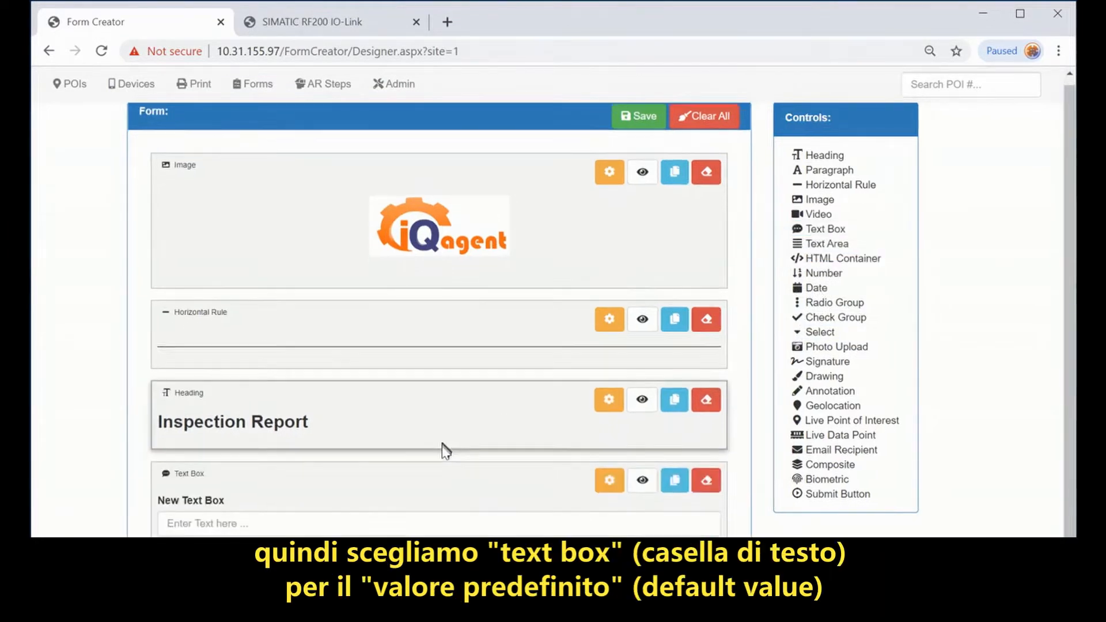
{"action": "scroll", "coordinate": [527, 484], "scroll_direction": "down", "scroll_amount": 5}
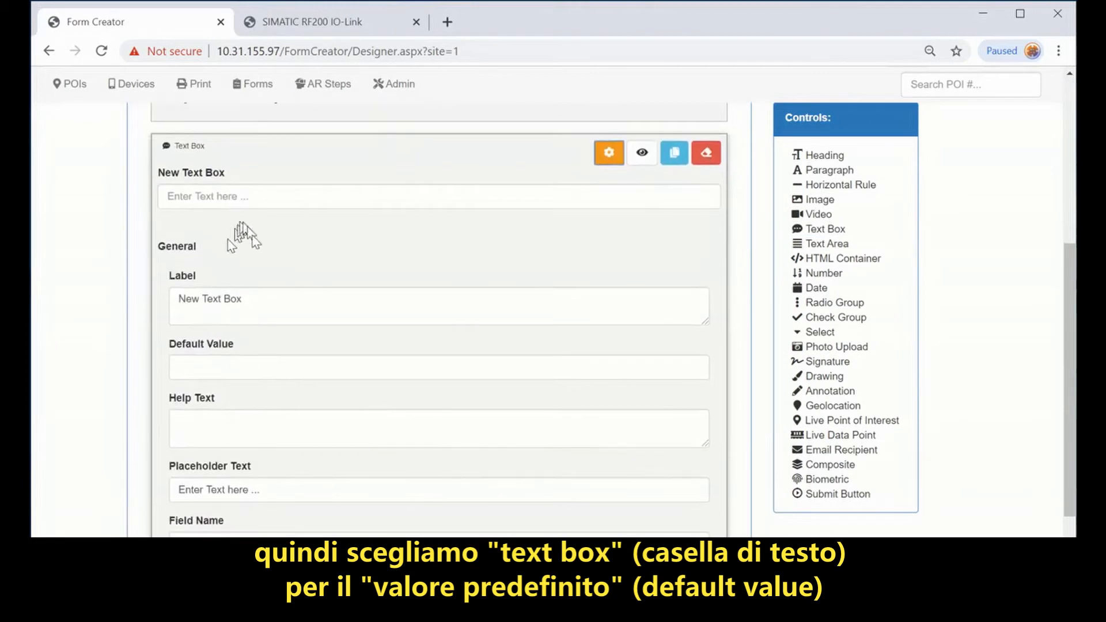
{"action": "left_click_drag", "start_coordinate": [252, 299], "coordinate": [30, 296]}
{"action": "type", "text": "Inspector name"}
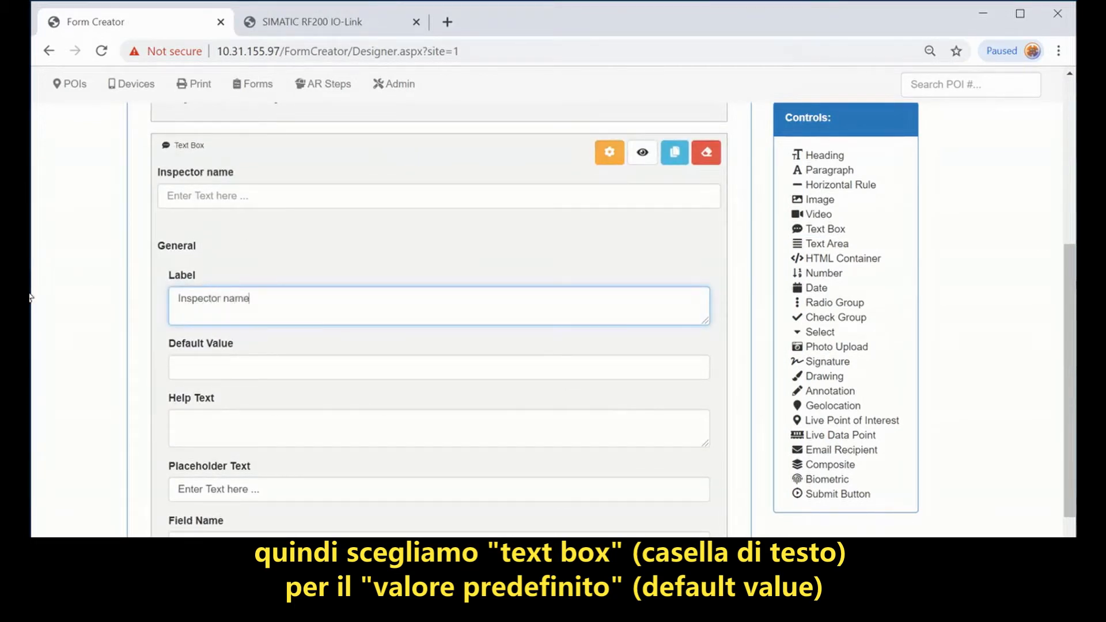
{"action": "left_click", "coordinate": [297, 373]}
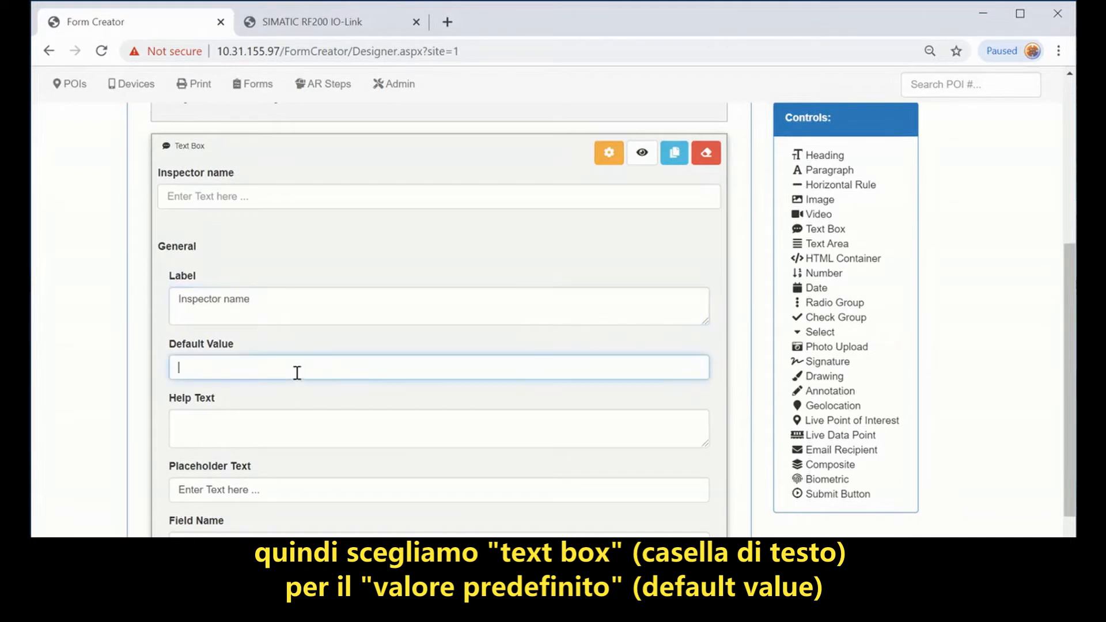
{"action": "type", "text": "enter inspector's name..."}
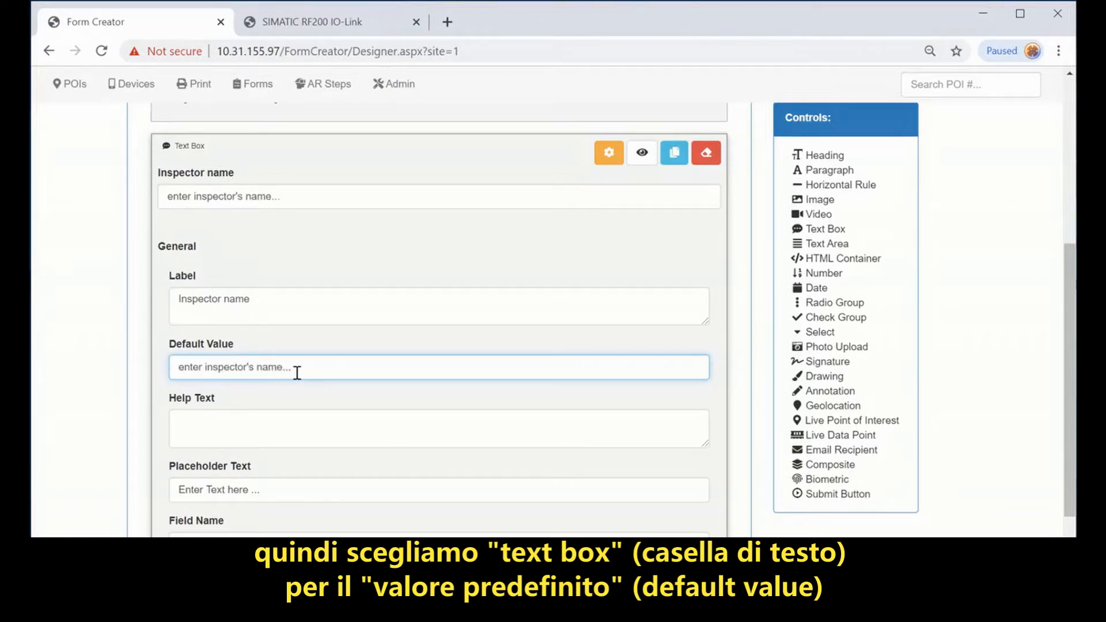
{"action": "left_click", "coordinate": [341, 422]}
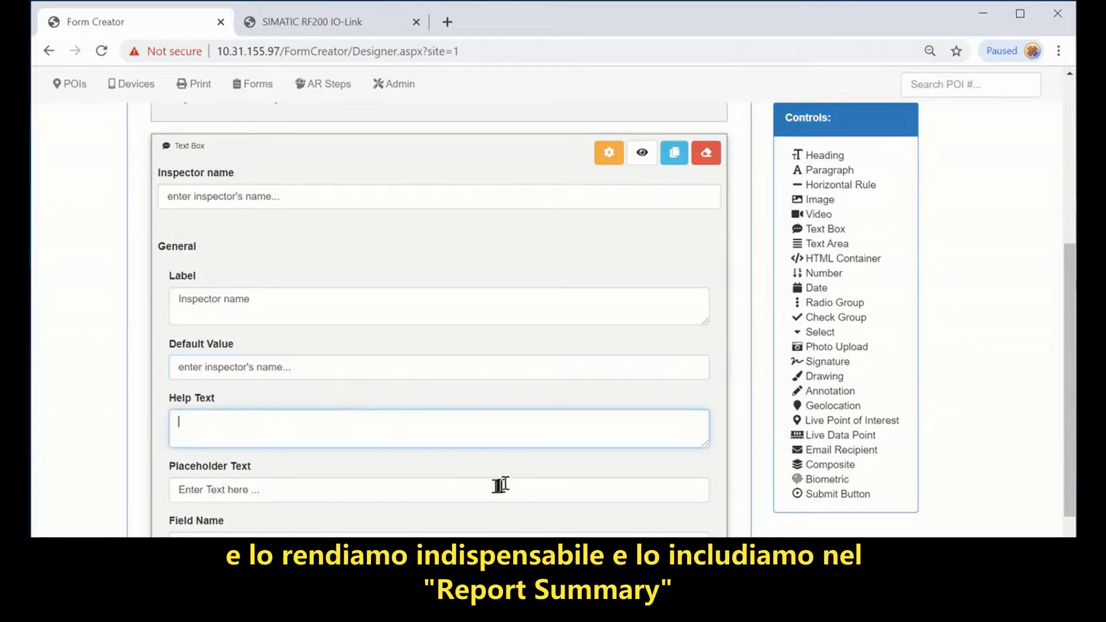
Step: Make the Inspector name field required and set its report column heading to 'Inspector'
{"action": "scroll", "coordinate": [507, 483], "scroll_direction": "down", "scroll_amount": 3}
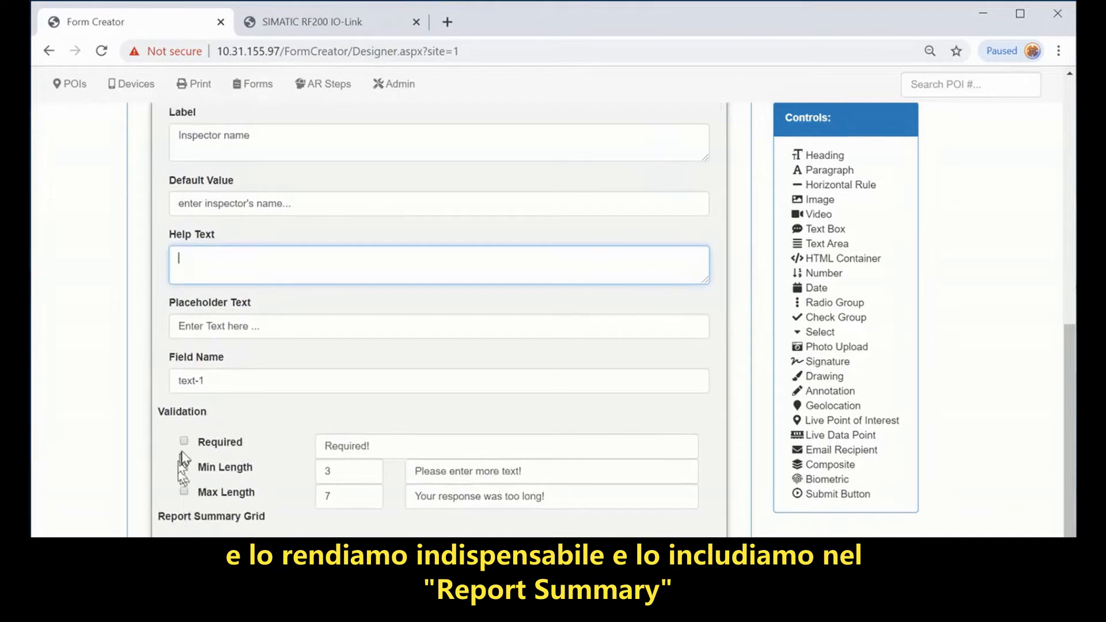
{"action": "left_click", "coordinate": [184, 441]}
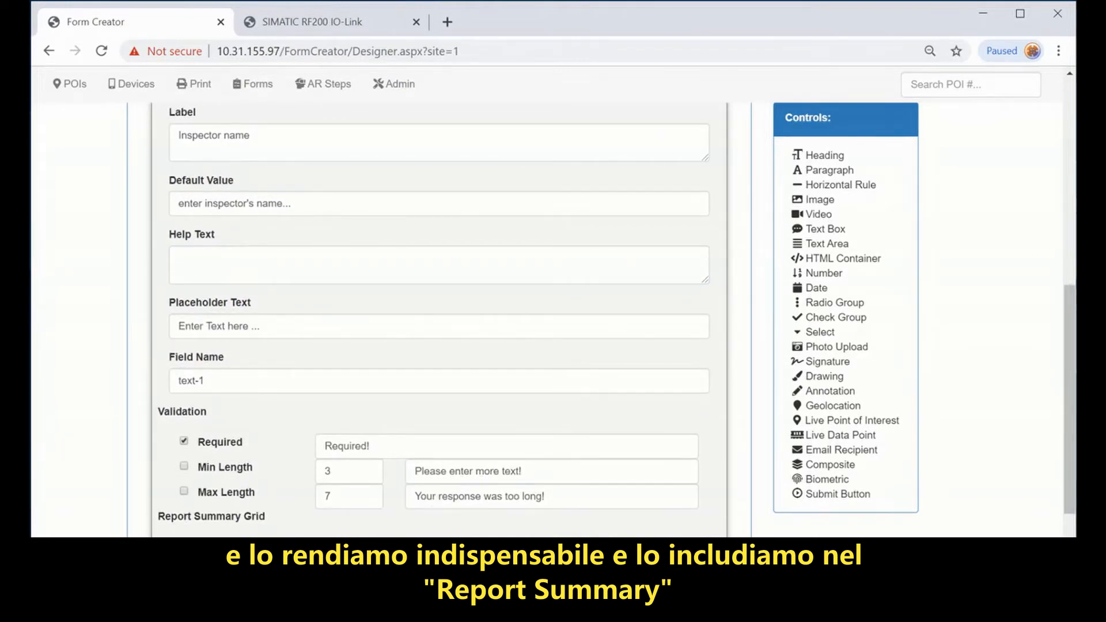
{"action": "scroll", "coordinate": [227, 461], "scroll_direction": "down", "scroll_amount": 3}
{"action": "left_click_drag", "start_coordinate": [254, 424], "coordinate": [74, 424]}
{"action": "type", "text": "Inspector"}
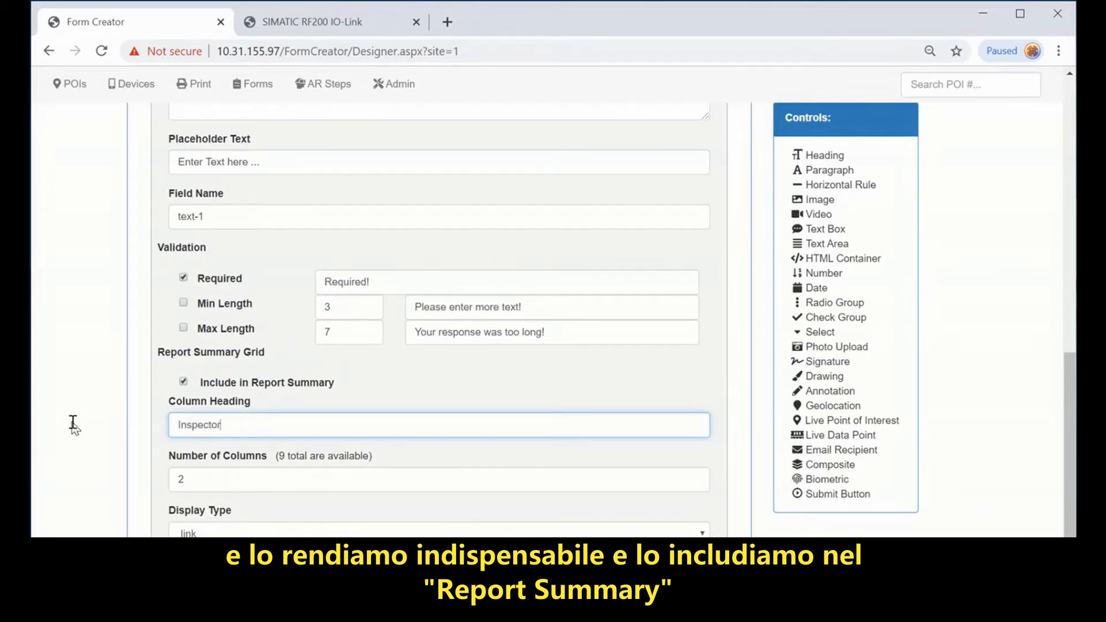
{"action": "scroll", "coordinate": [492, 316], "scroll_direction": "up", "scroll_amount": 7}
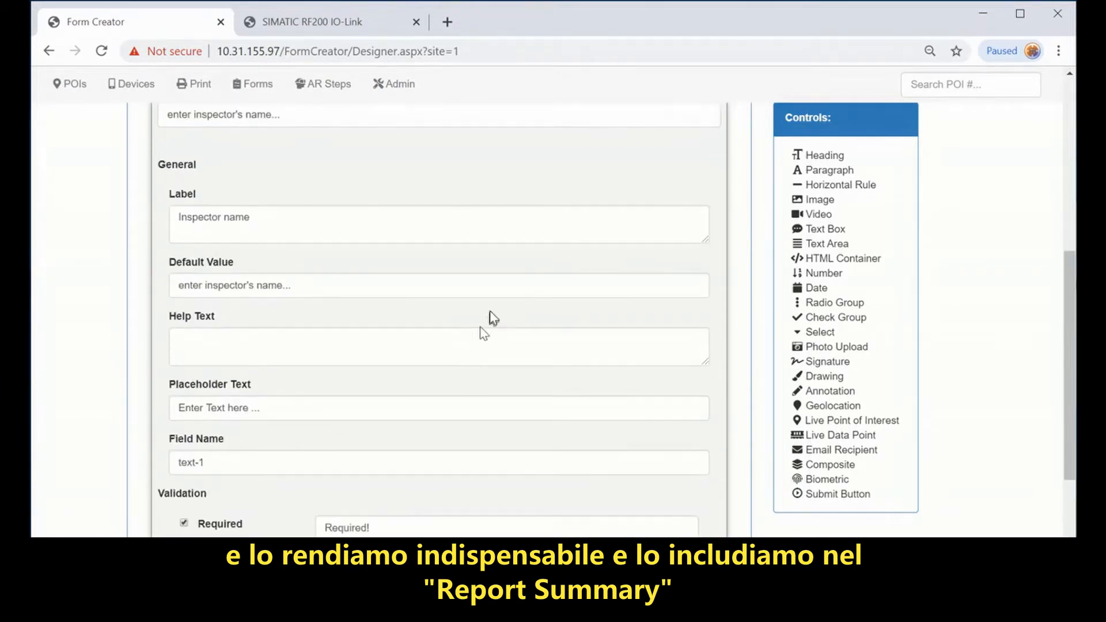
Step: Add a Date field after Inspector name and label it 'Inspection Date:'
{"action": "left_click", "coordinate": [609, 234]}
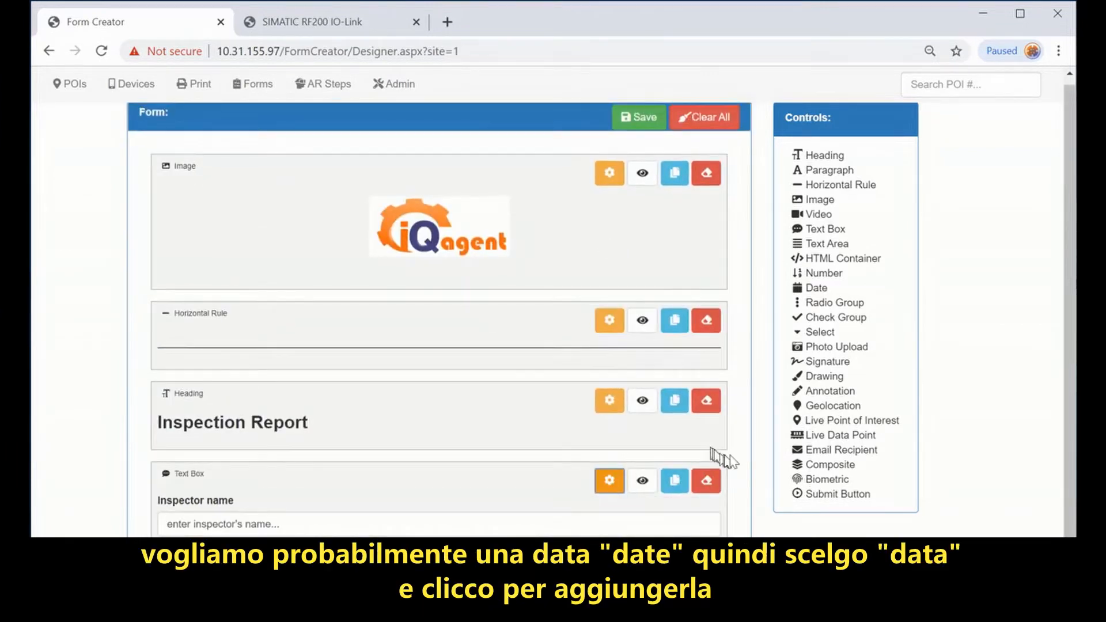
{"action": "left_click", "coordinate": [817, 289]}
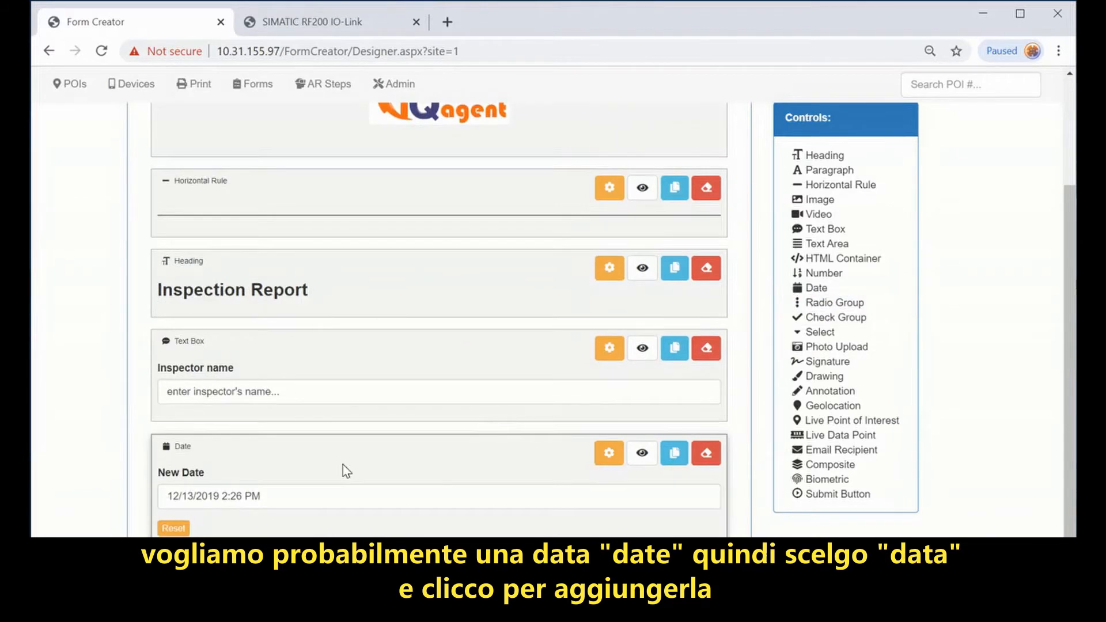
{"action": "left_click", "coordinate": [608, 454]}
{"action": "scroll", "coordinate": [333, 452], "scroll_direction": "down", "scroll_amount": 5}
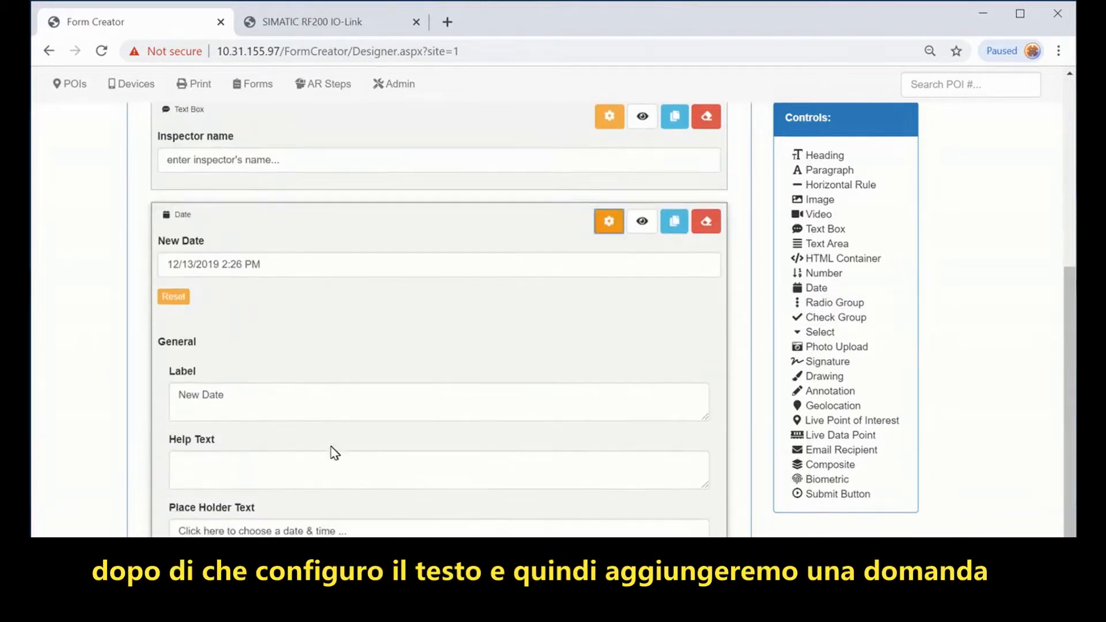
{"action": "left_click_drag", "start_coordinate": [245, 355], "coordinate": [73, 351]}
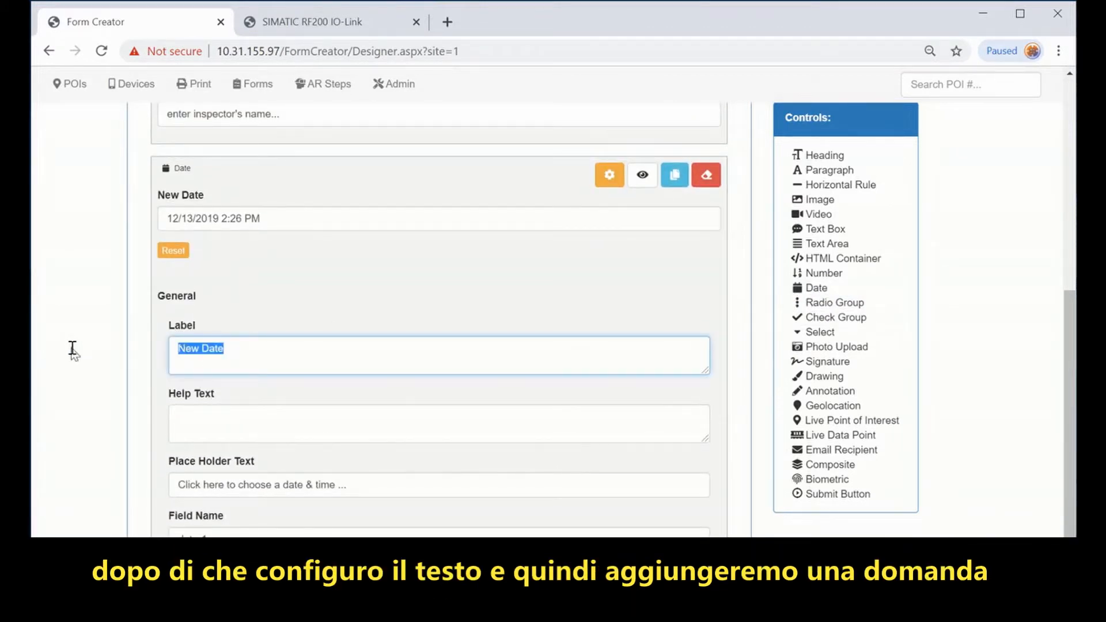
{"action": "type", "text": "Inspection"}
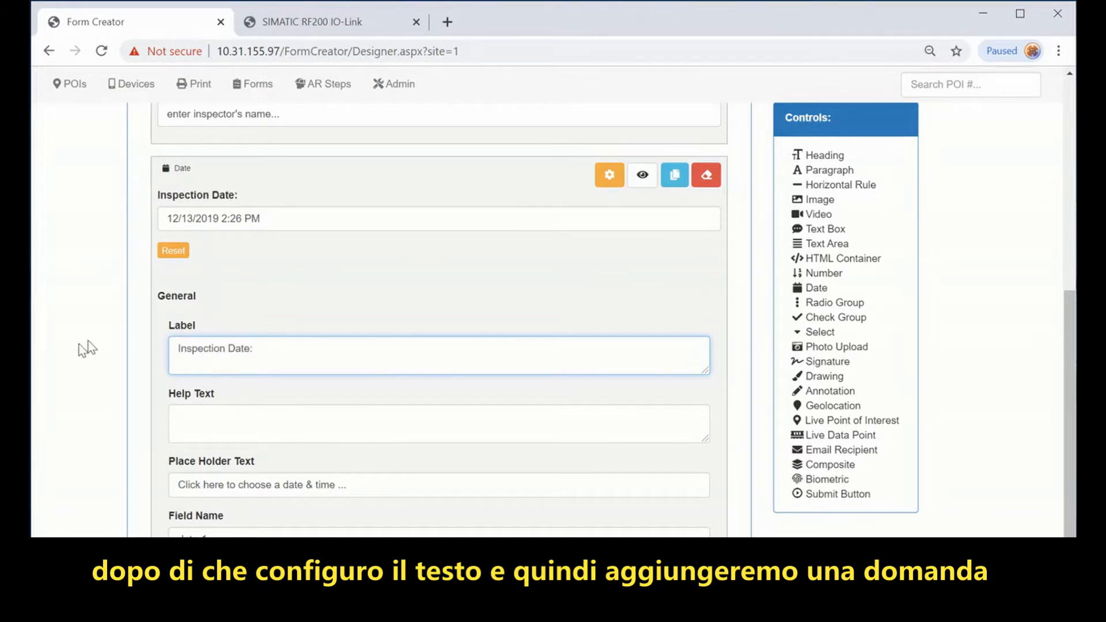
{"action": "left_click", "coordinate": [608, 175]}
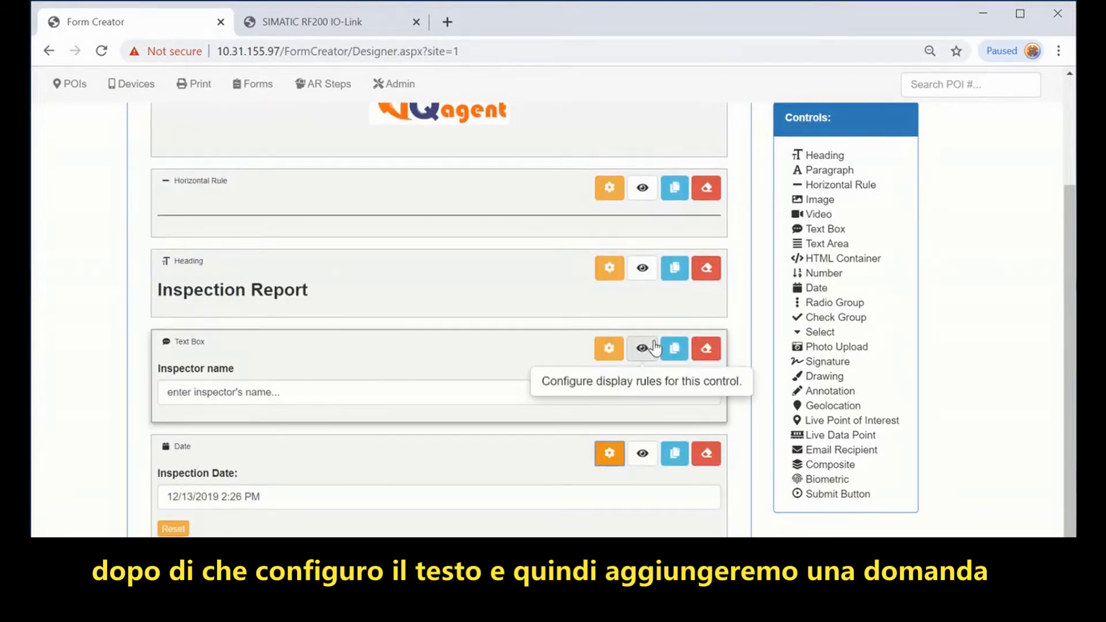
Step: Add a Radio Group question labelled 'Do you see an issue?'
{"action": "left_click", "coordinate": [834, 303]}
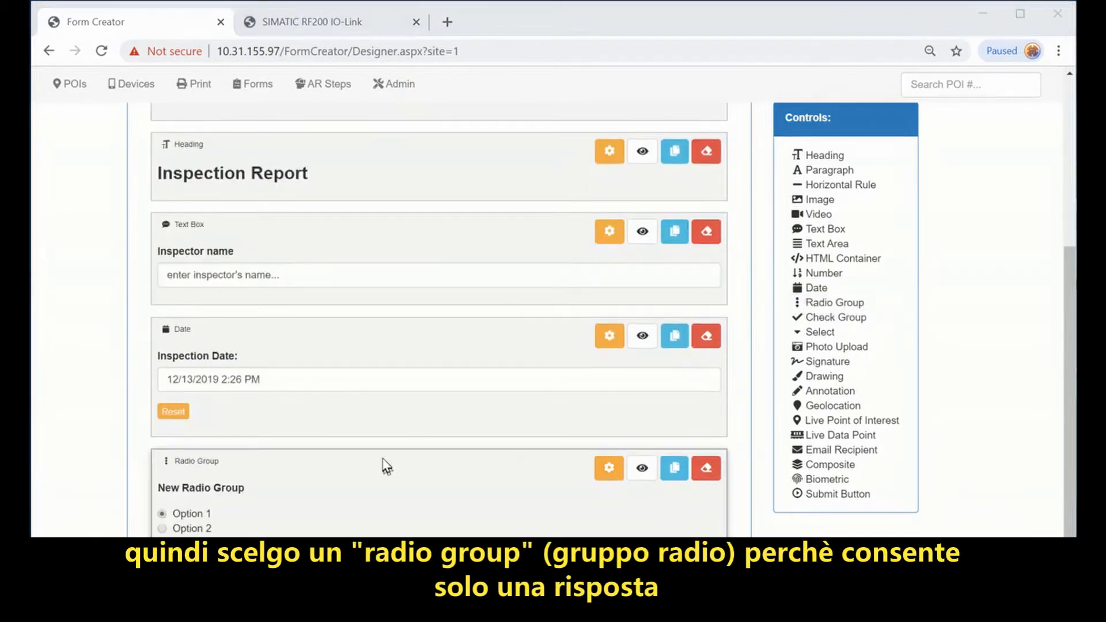
{"action": "left_click", "coordinate": [609, 467]}
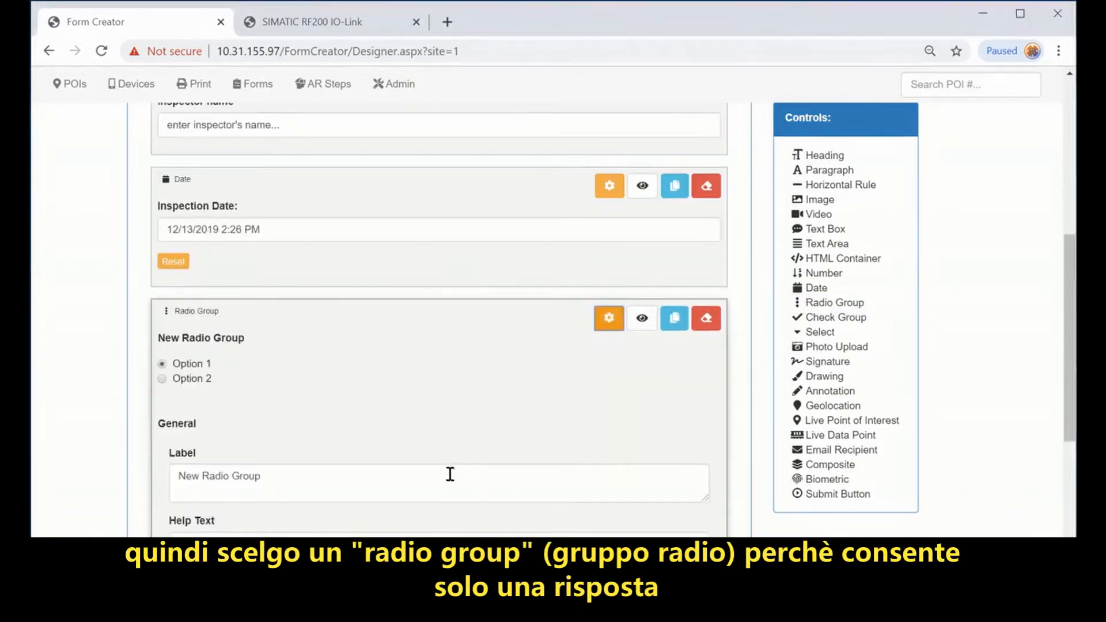
{"action": "scroll", "coordinate": [451, 475], "scroll_direction": "down", "scroll_amount": 3}
{"action": "left_click_drag", "start_coordinate": [267, 313], "coordinate": [116, 316]}
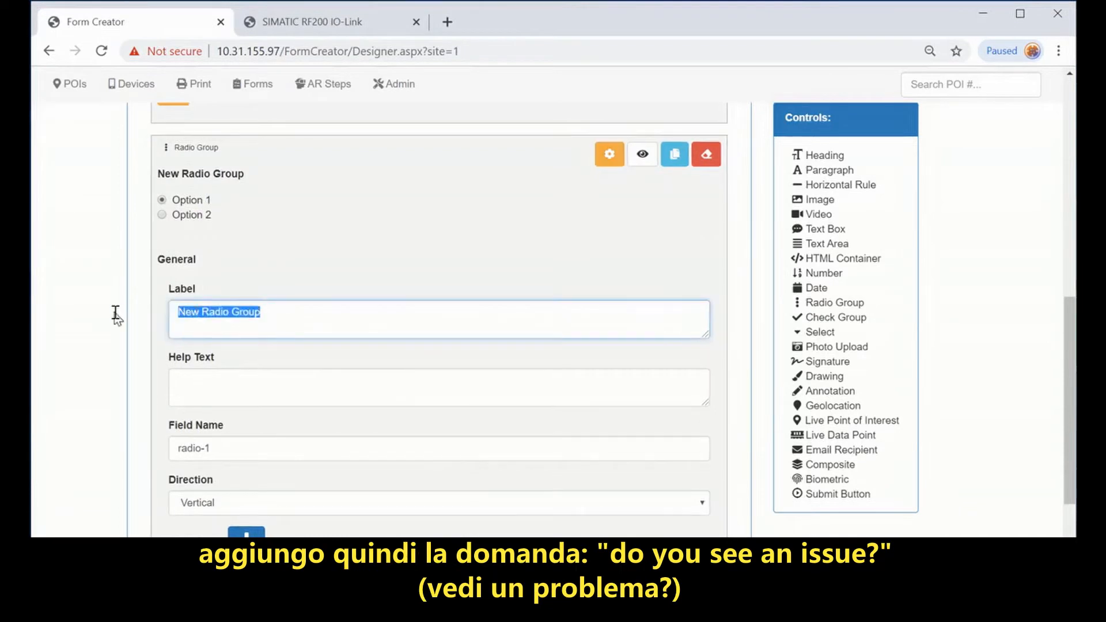
{"action": "type", "text": "DO you see an issue"}
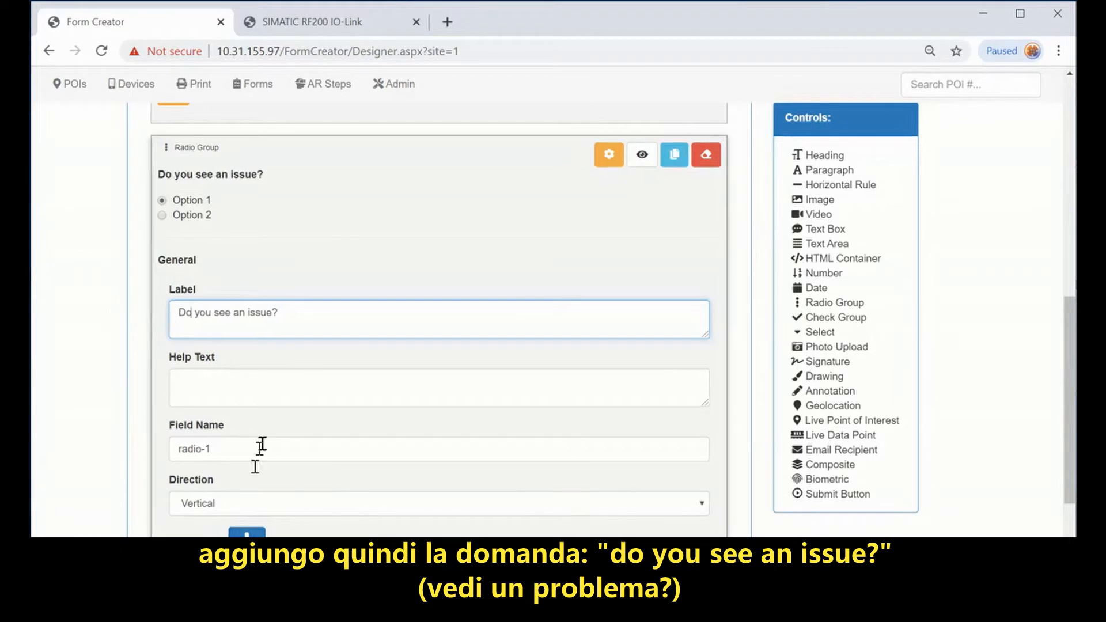
Step: Set its answers to Yes/Yes and No/No, with no default selected
{"action": "scroll", "coordinate": [259, 447], "scroll_direction": "down", "scroll_amount": 3}
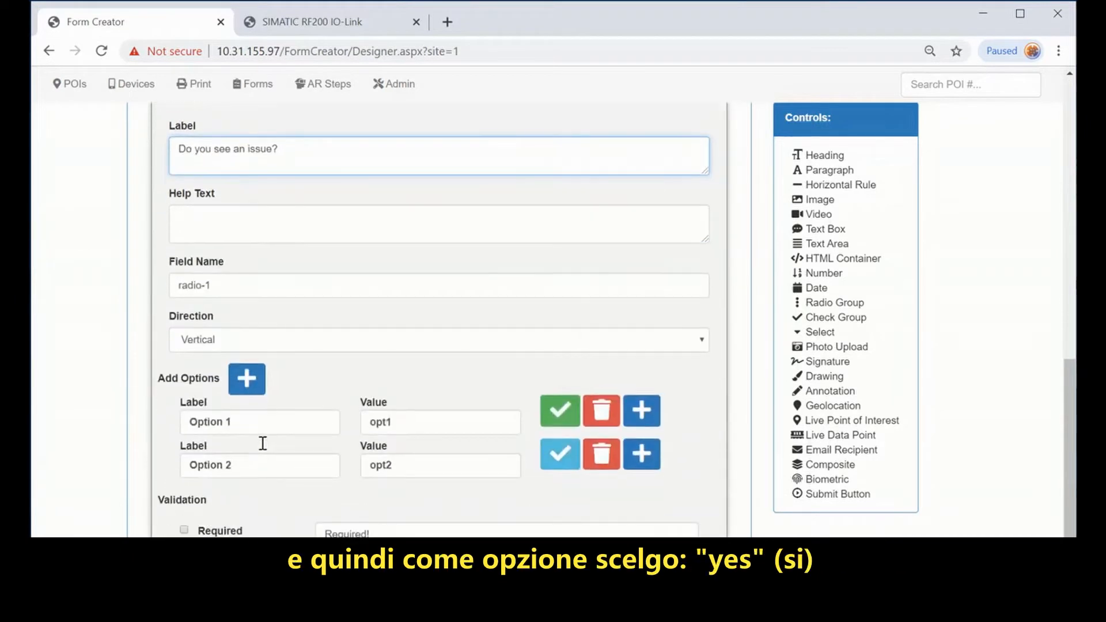
{"action": "left_click_drag", "start_coordinate": [260, 426], "coordinate": [168, 425]}
{"action": "type", "text": "Yes"}
{"action": "key", "text": "Tab"}
{"action": "type", "text": "Yes"}
{"action": "key", "text": "Tab"}
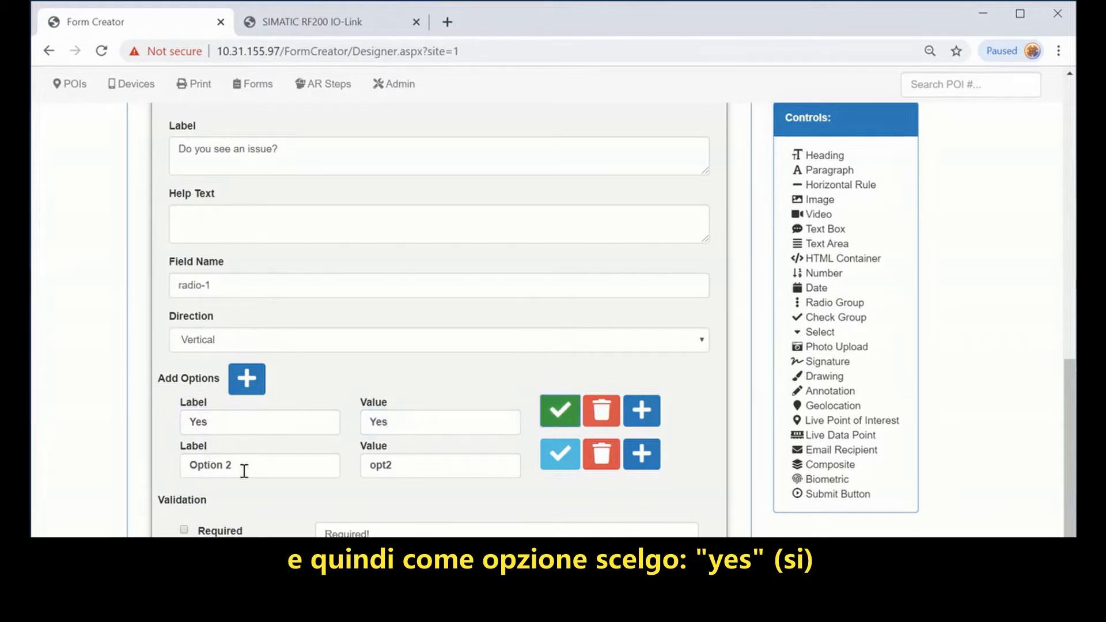
{"action": "left_click_drag", "start_coordinate": [245, 470], "coordinate": [136, 458]}
{"action": "type", "text": "N"}
{"action": "key", "text": "Tab"}
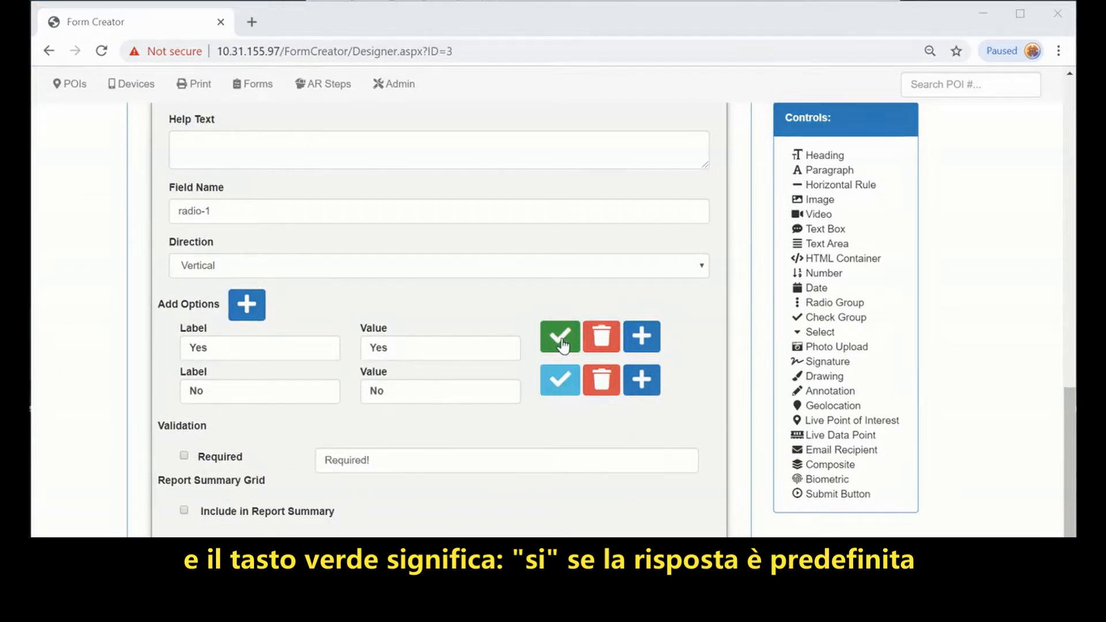
{"action": "scroll", "coordinate": [381, 295], "scroll_direction": "up", "scroll_amount": 5}
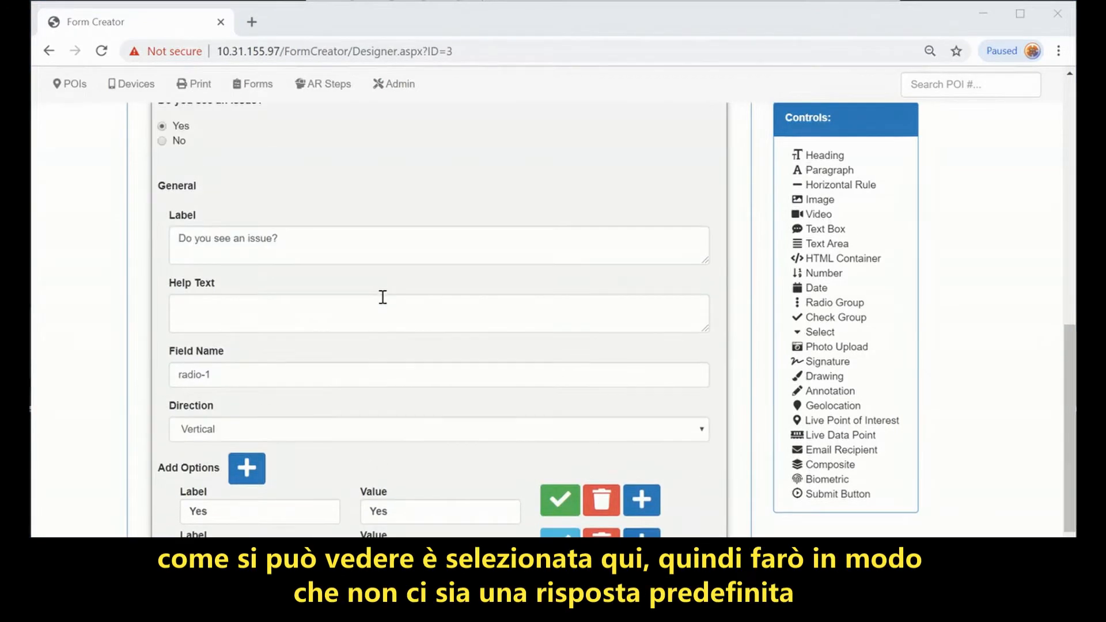
{"action": "scroll", "coordinate": [260, 254], "scroll_direction": "down", "scroll_amount": 3}
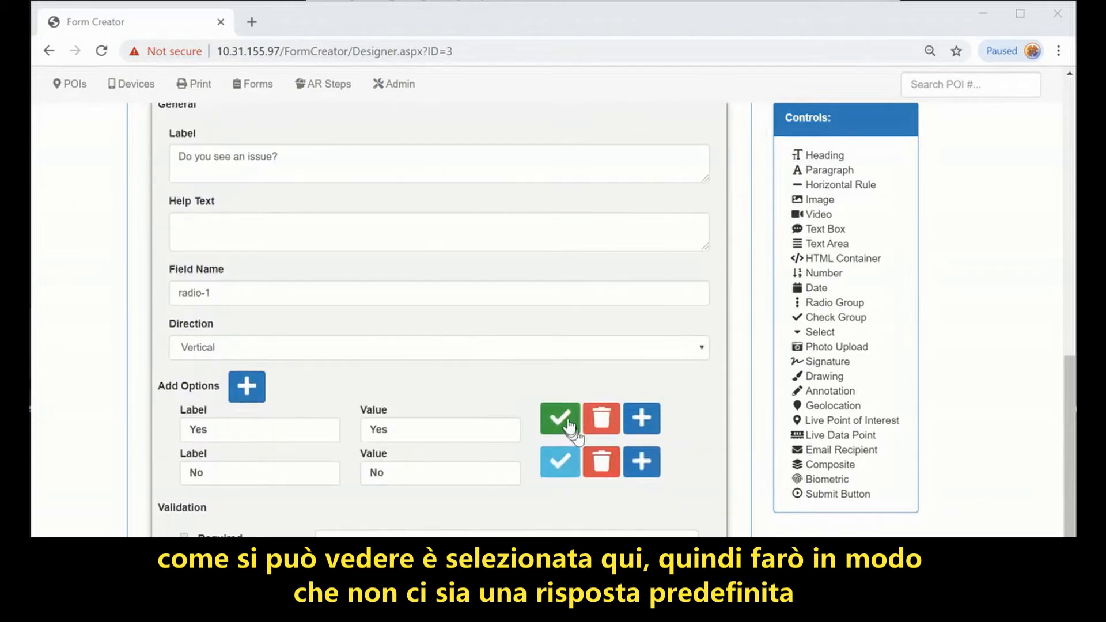
{"action": "scroll", "coordinate": [375, 334], "scroll_direction": "up", "scroll_amount": 3}
{"action": "scroll", "coordinate": [431, 327], "scroll_direction": "down", "scroll_amount": 3}
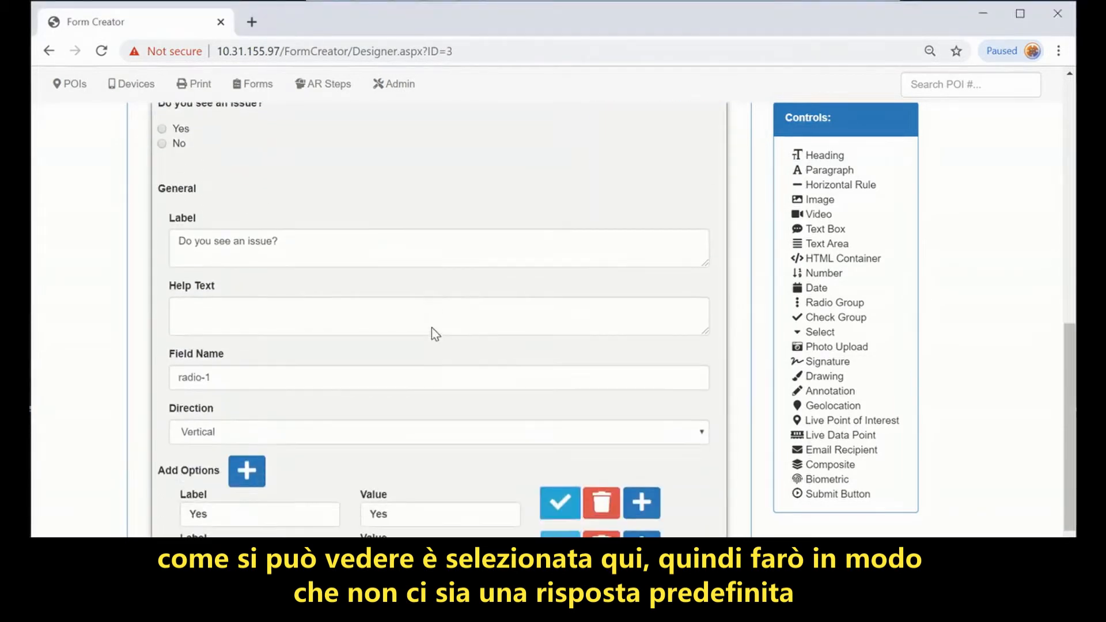
{"action": "scroll", "coordinate": [460, 343], "scroll_direction": "up", "scroll_amount": 3}
{"action": "left_click", "coordinate": [602, 160]}
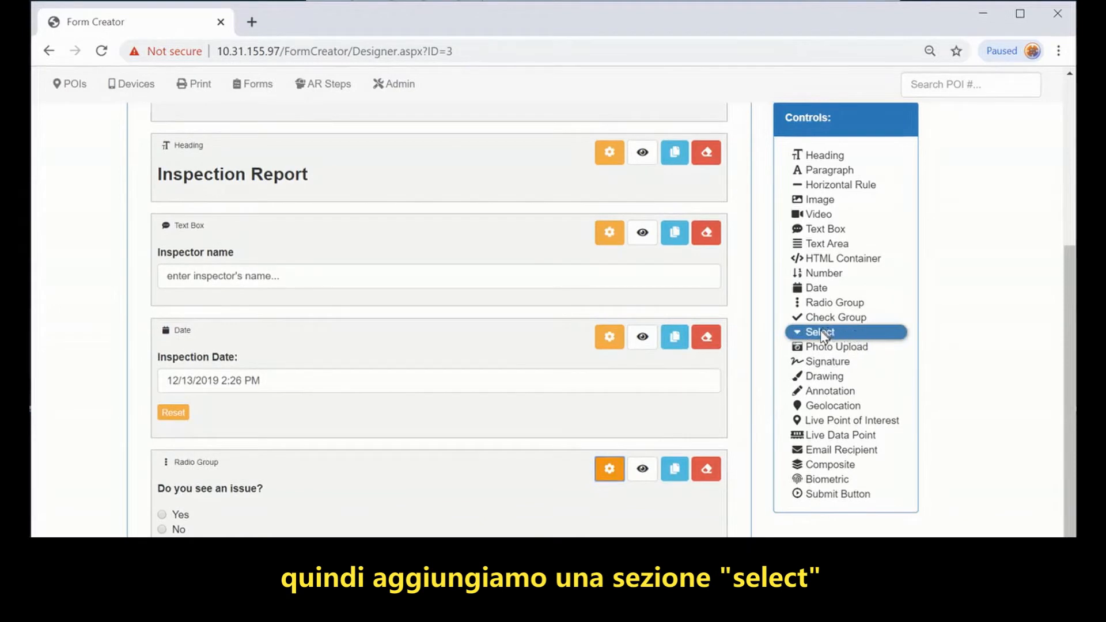
Step: Add a Select dropdown labelled 'select the problem description:'
{"action": "left_click", "coordinate": [862, 337]}
{"action": "scroll", "coordinate": [423, 447], "scroll_direction": "down", "scroll_amount": 4}
{"action": "left_click_drag", "start_coordinate": [246, 192], "coordinate": [56, 178]}
{"action": "type", "text": "select the problem description:"}
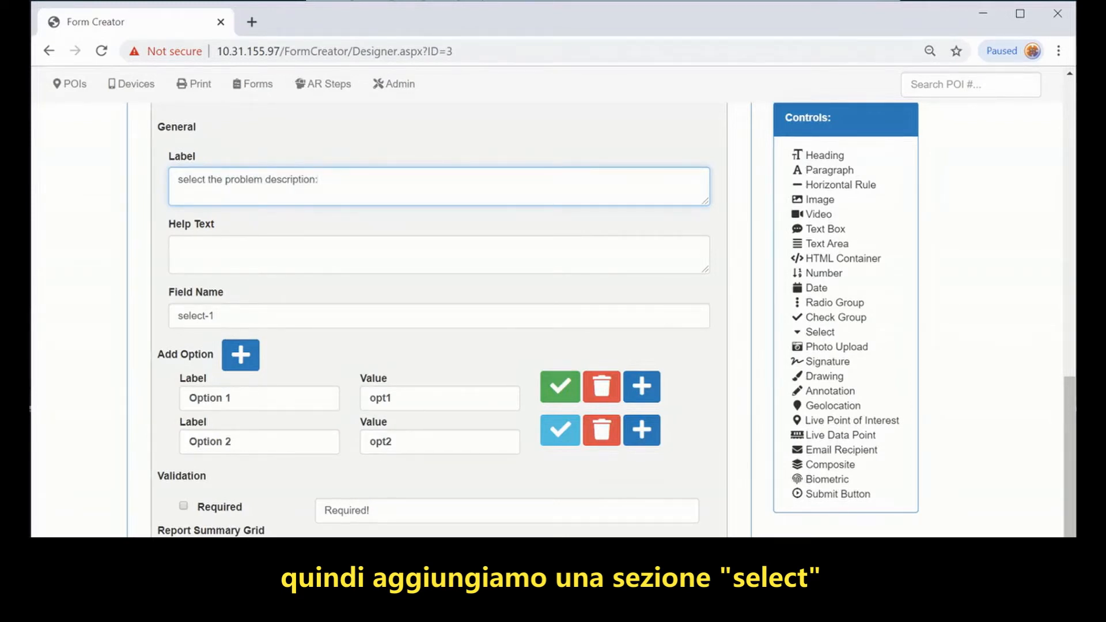
Step: Set the dropdown options to 'too noisy', 'missing parts' and 'not running'
{"action": "left_click_drag", "start_coordinate": [253, 399], "coordinate": [172, 394]}
{"action": "type", "text": "too noisy"}
{"action": "left_click_drag", "start_coordinate": [254, 441], "coordinate": [148, 444]}
{"action": "type", "text": "missing parts"}
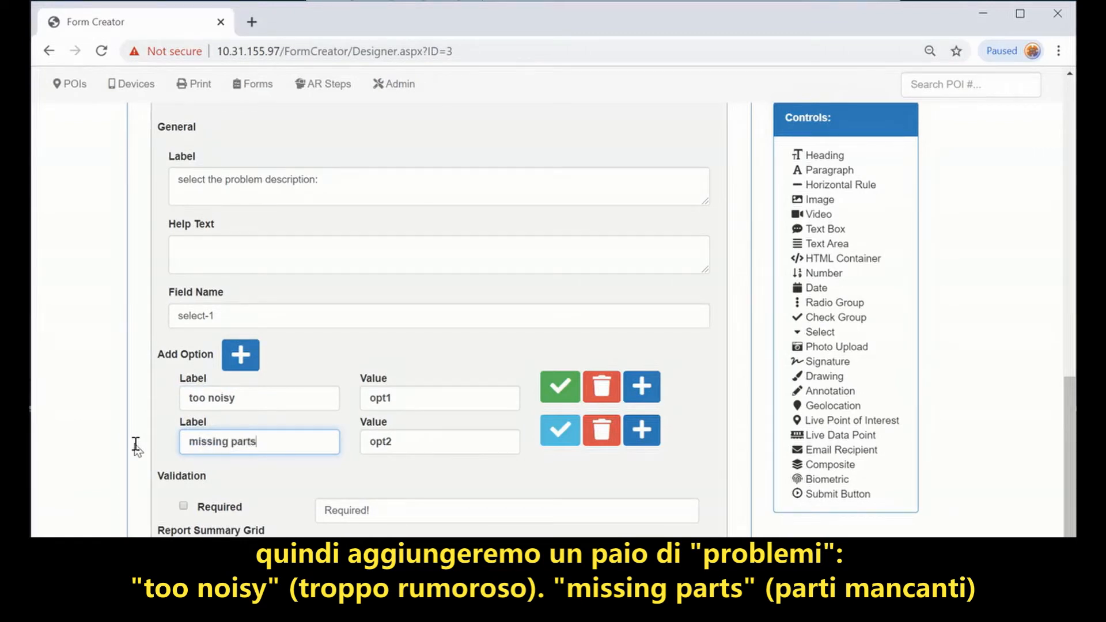
{"action": "left_click", "coordinate": [241, 354]}
{"action": "left_click_drag", "start_coordinate": [243, 486], "coordinate": [192, 484]}
{"action": "left_click_drag", "start_coordinate": [69, 478], "coordinate": [67, 481]}
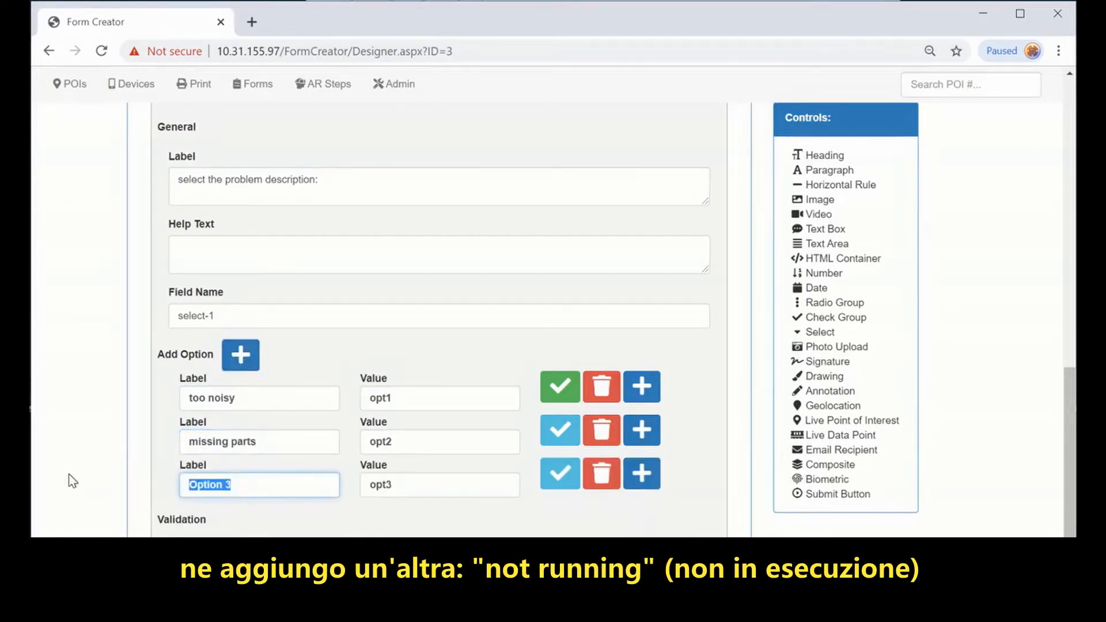
{"action": "type", "text": "not running"}
{"action": "scroll", "coordinate": [553, 271], "scroll_direction": "up", "scroll_amount": 8}
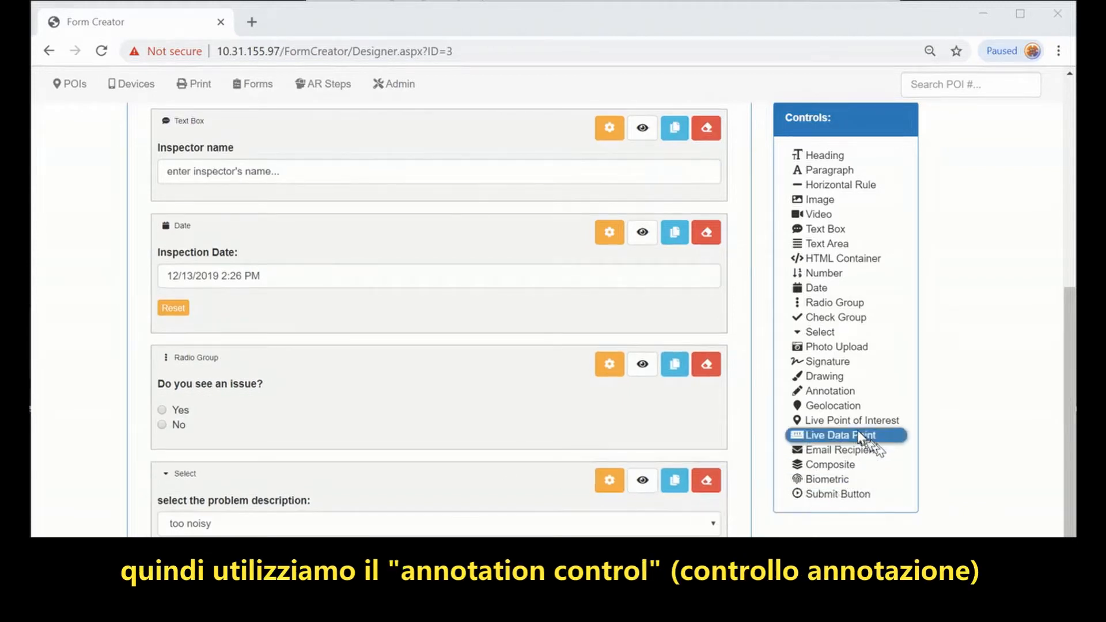
Step: Add an Annotation field labelled 'take a photo of problem.' with image upload set to Yes
{"action": "left_click", "coordinate": [827, 391]}
{"action": "left_click", "coordinate": [608, 384]}
{"action": "scroll", "coordinate": [486, 415], "scroll_direction": "down", "scroll_amount": 7}
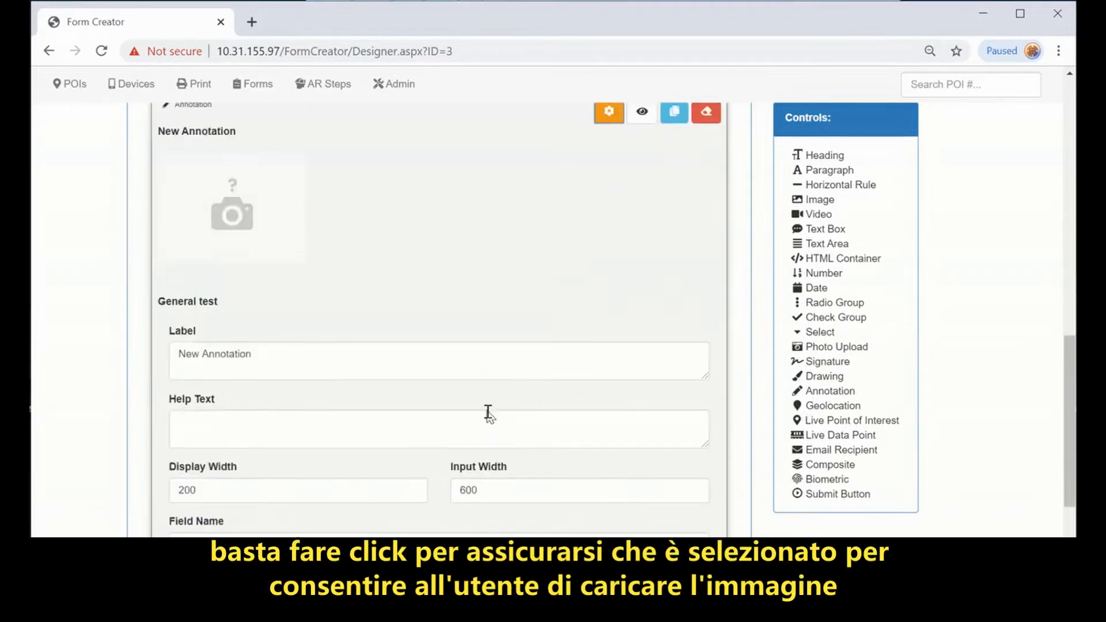
{"action": "left_click", "coordinate": [173, 493]}
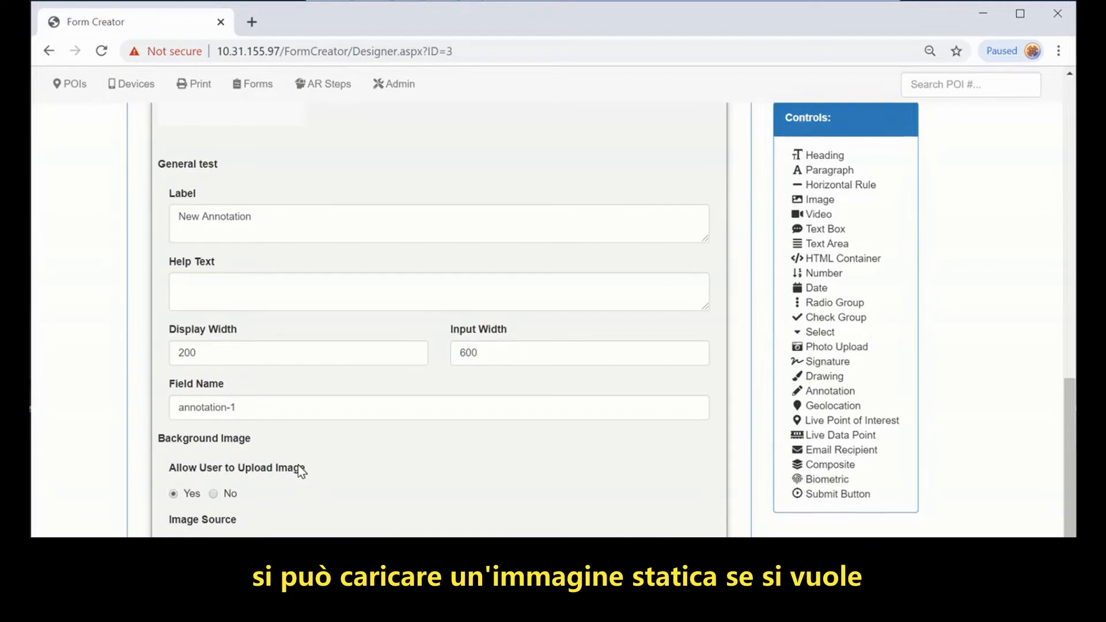
{"action": "scroll", "coordinate": [290, 449], "scroll_direction": "up", "scroll_amount": 3}
{"action": "left_click_drag", "start_coordinate": [264, 378], "coordinate": [144, 383]}
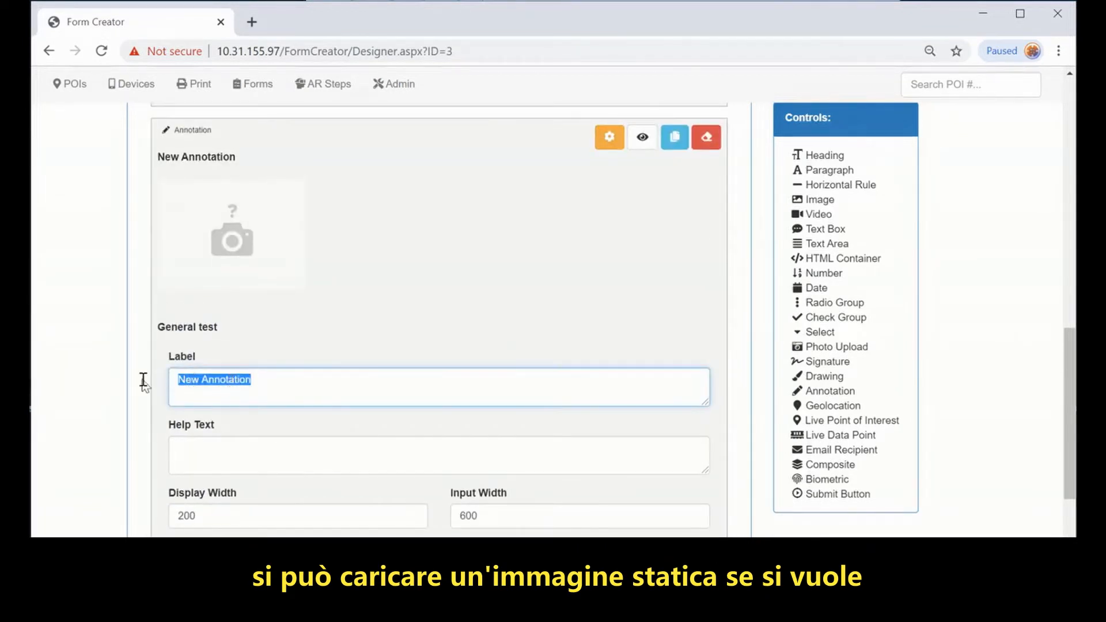
{"action": "type", "text": "take a photo of problem."}
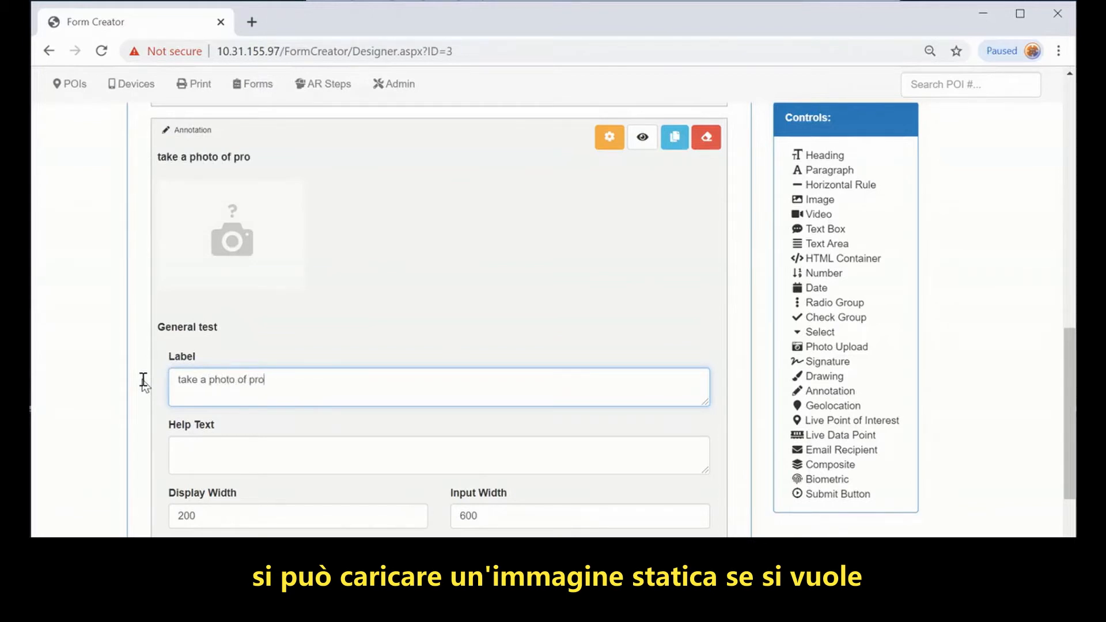
{"action": "left_click", "coordinate": [608, 138]}
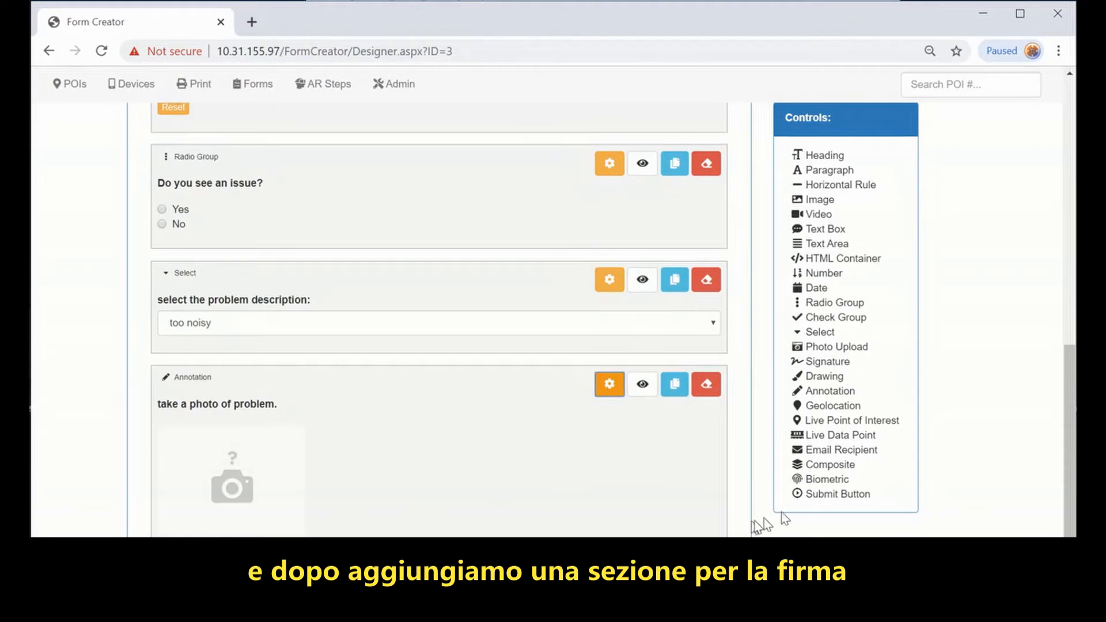
Step: Add a Signature field and relabel it 'Inspector's Signature'
{"action": "left_click", "coordinate": [831, 362]}
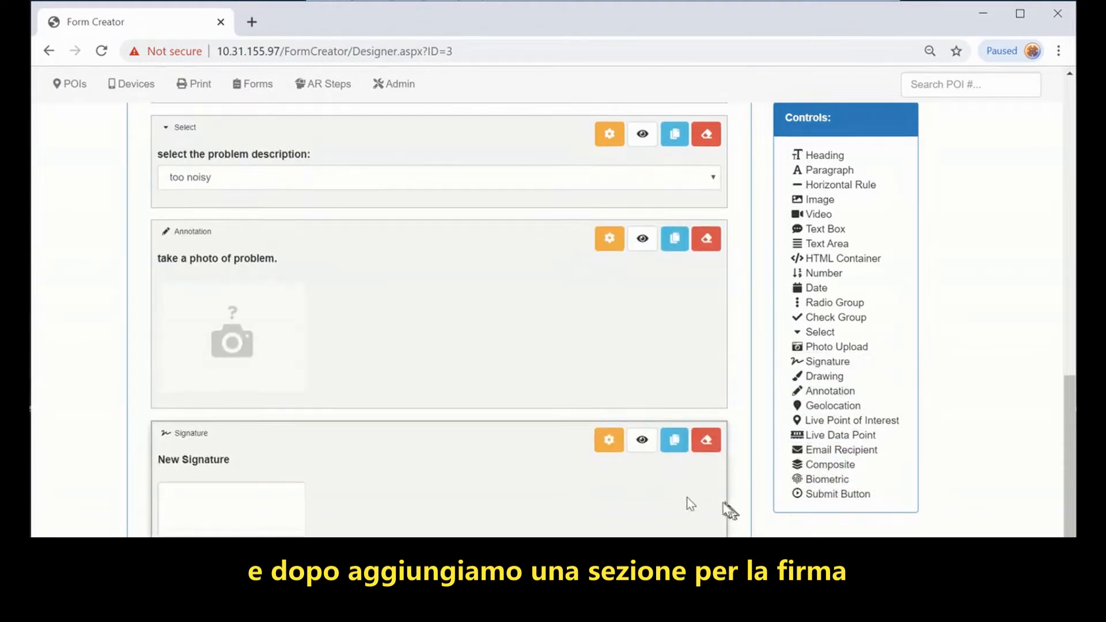
{"action": "left_click", "coordinate": [609, 439]}
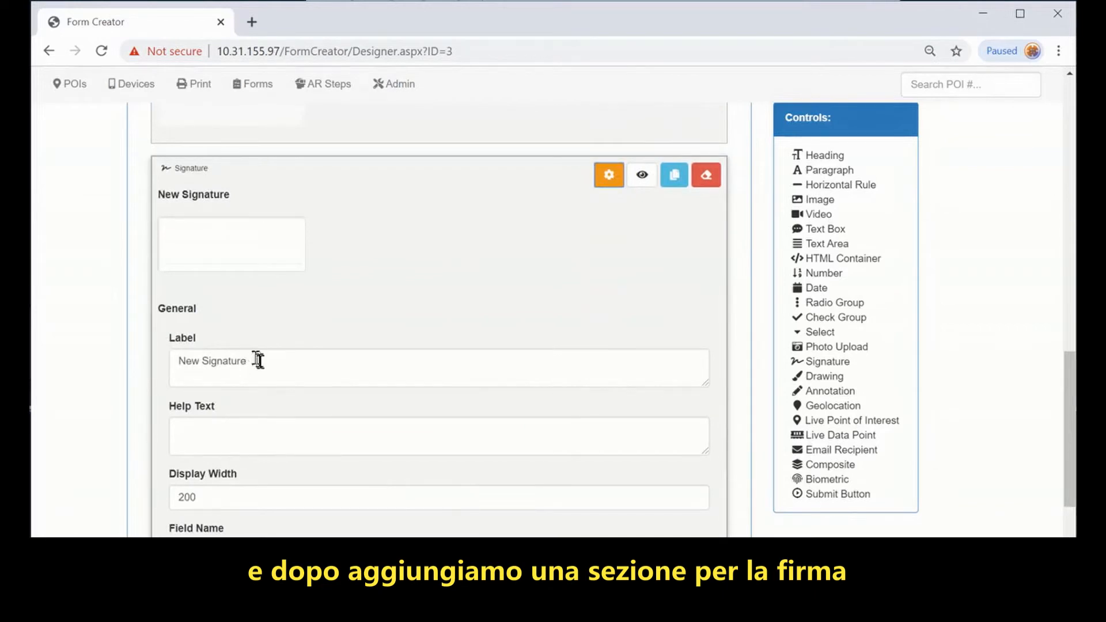
{"action": "double_click", "coordinate": [197, 361]}
{"action": "type", "text": "Inspector's"}
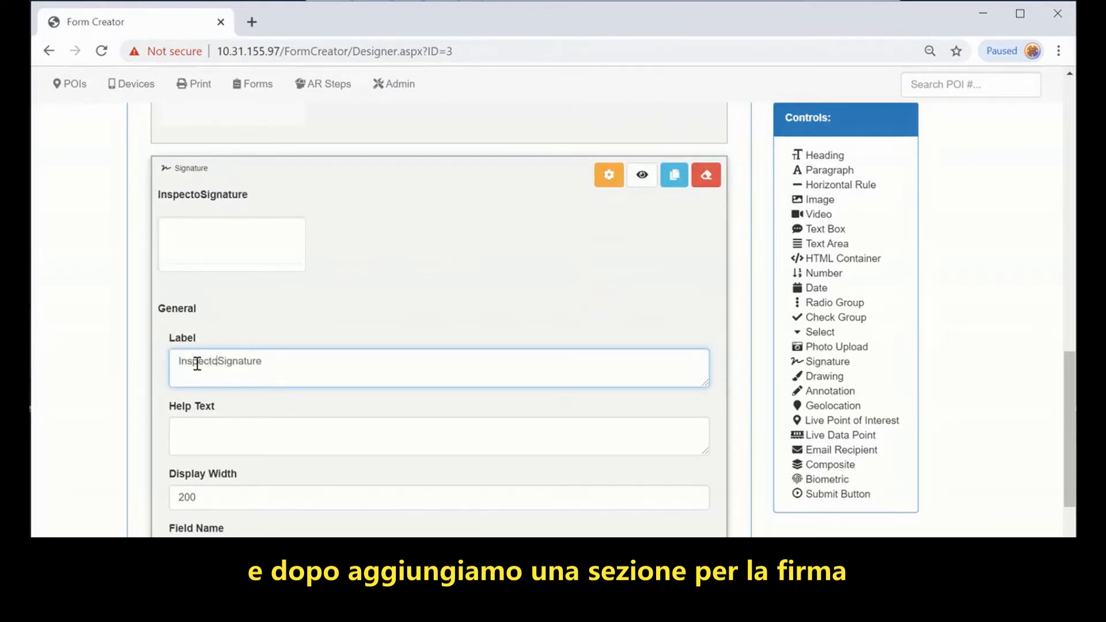
{"action": "left_click", "coordinate": [609, 174]}
Step: Add a Submit button, then save the form with the description 'Demo Form'
{"action": "left_click", "coordinate": [818, 494]}
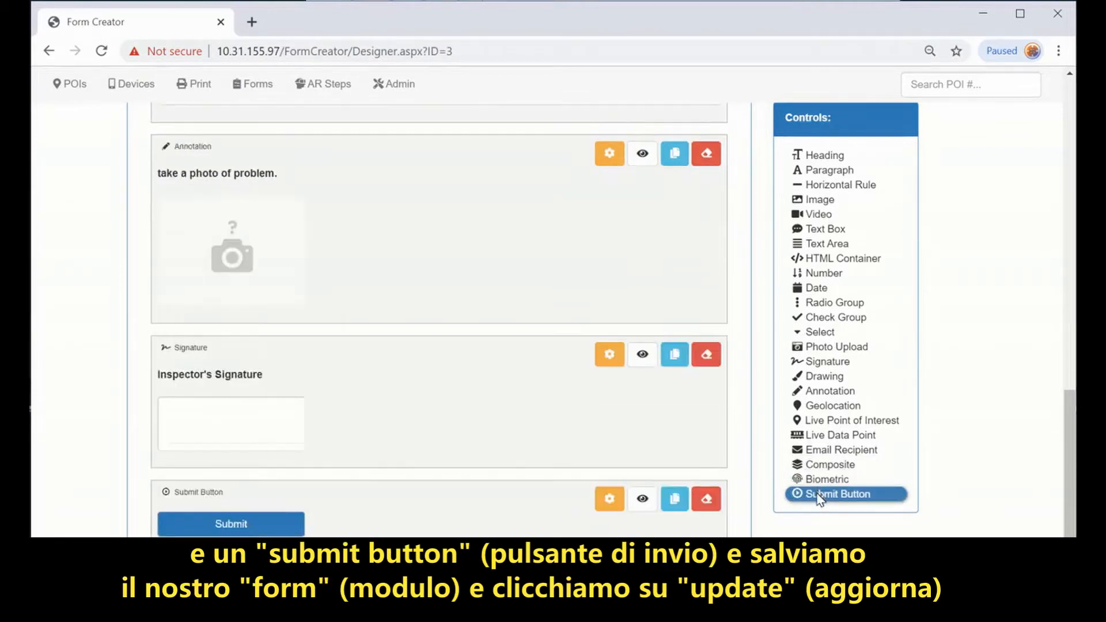
{"action": "scroll", "coordinate": [443, 480], "scroll_direction": "up", "scroll_amount": 10}
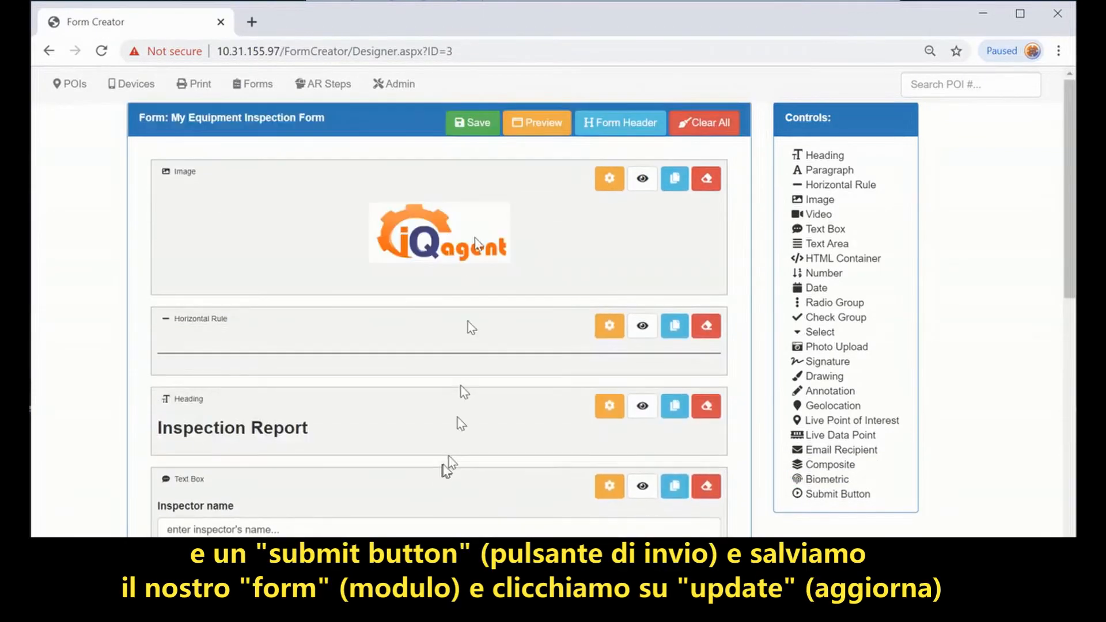
{"action": "left_click", "coordinate": [471, 123]}
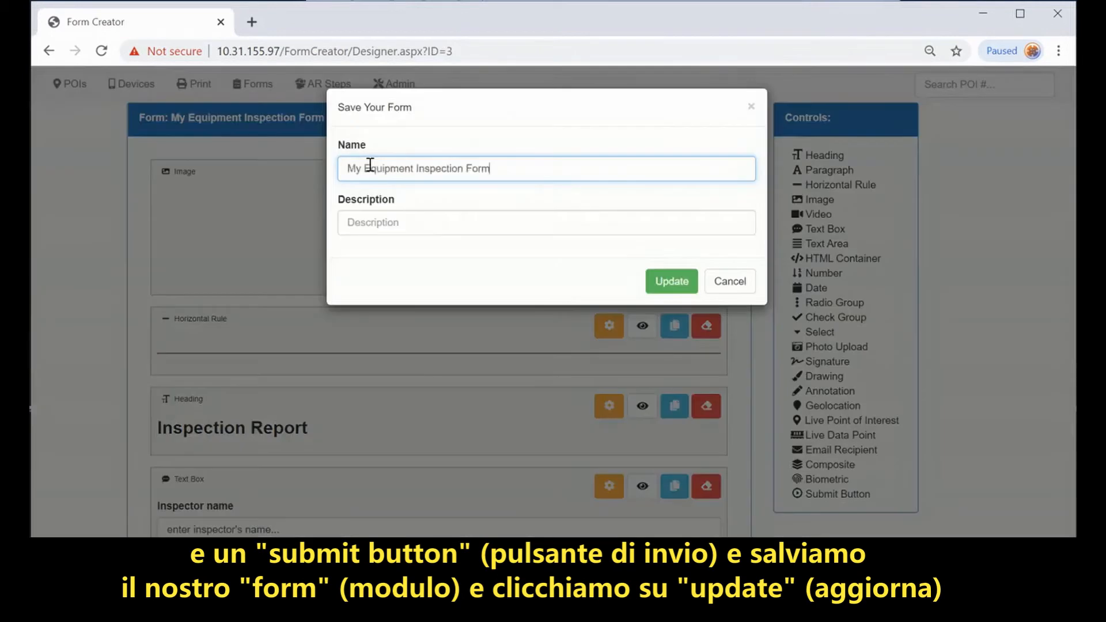
{"action": "left_click", "coordinate": [445, 225]}
{"action": "type", "text": "Demo Form"}
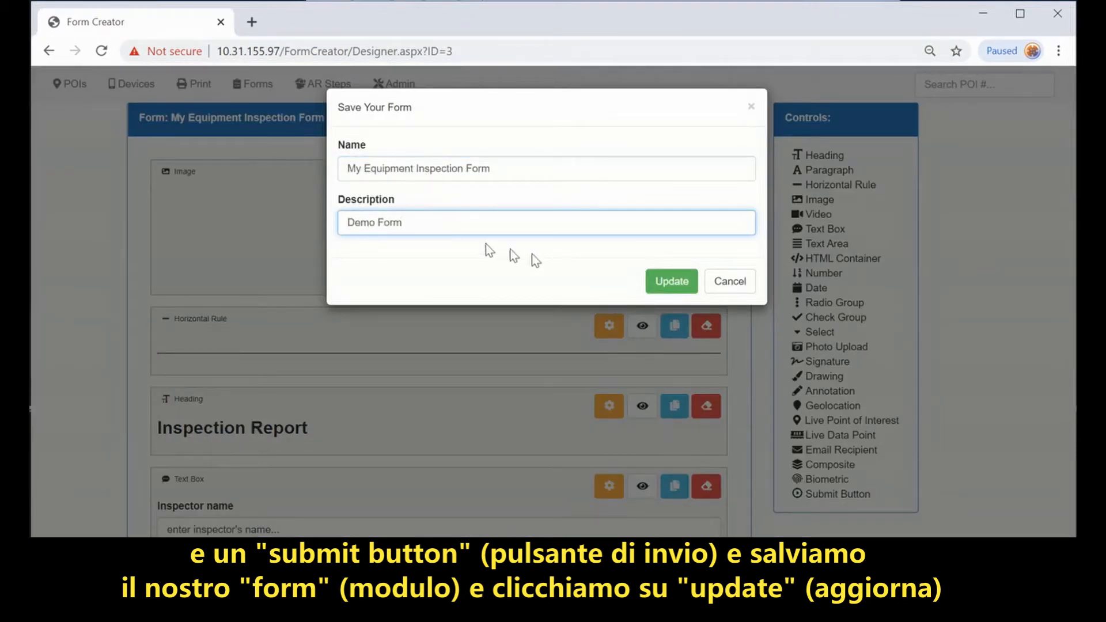
{"action": "left_click", "coordinate": [666, 285]}
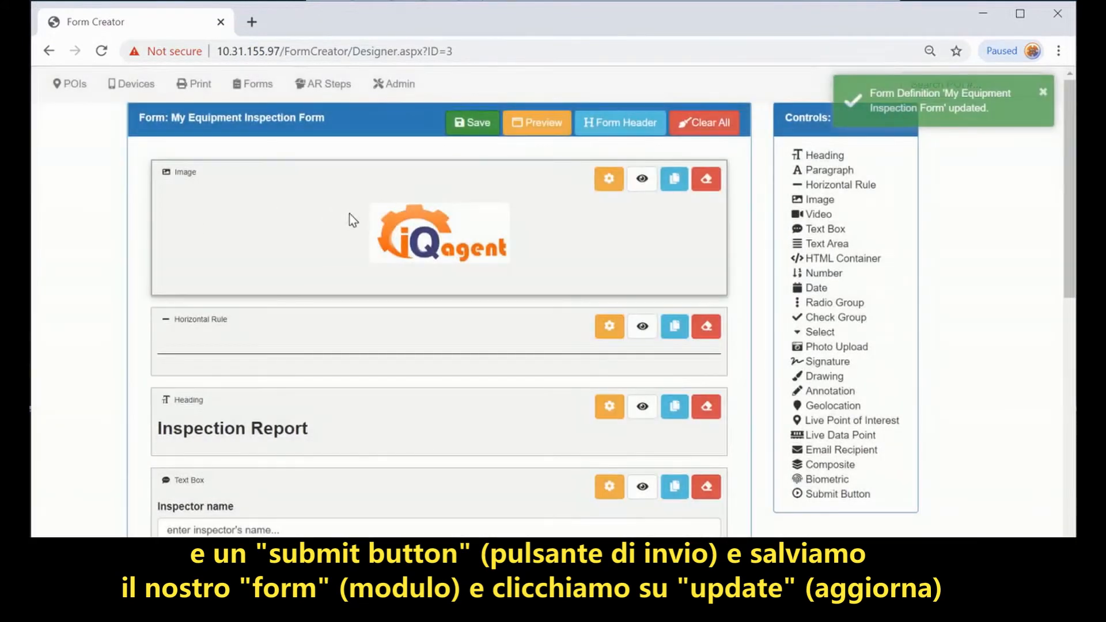
{"action": "scroll", "coordinate": [495, 484], "scroll_direction": "down", "scroll_amount": 6}
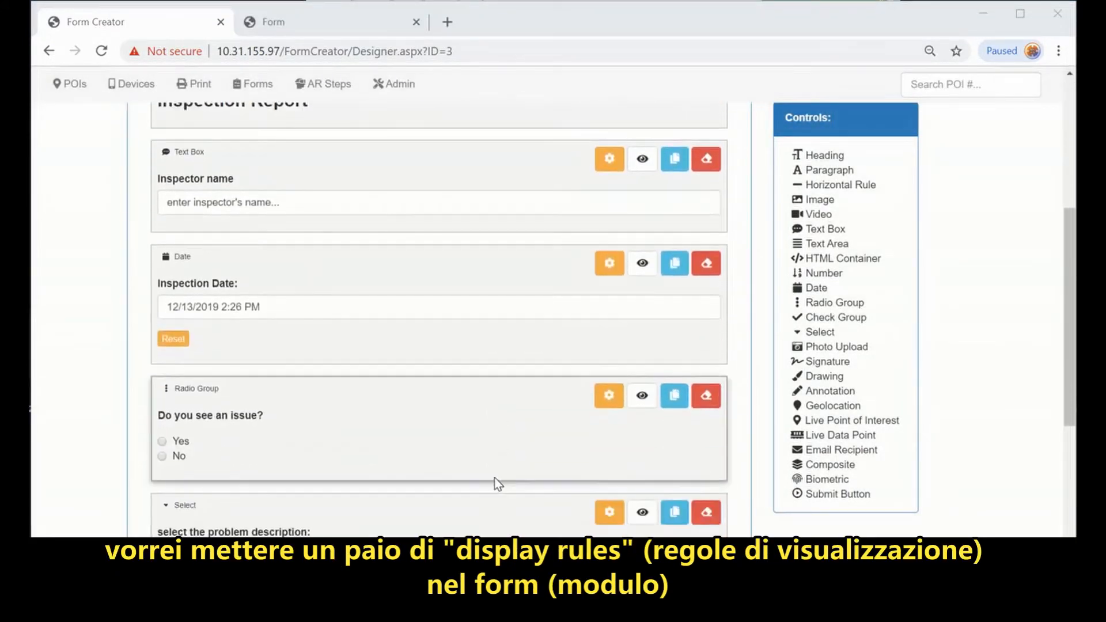
Step: Give the problem-description dropdown a display rule: 'Do you see an issue?' equals Yes
{"action": "scroll", "coordinate": [494, 478], "scroll_direction": "down", "scroll_amount": 4}
{"action": "scroll", "coordinate": [498, 484], "scroll_direction": "up", "scroll_amount": 2}
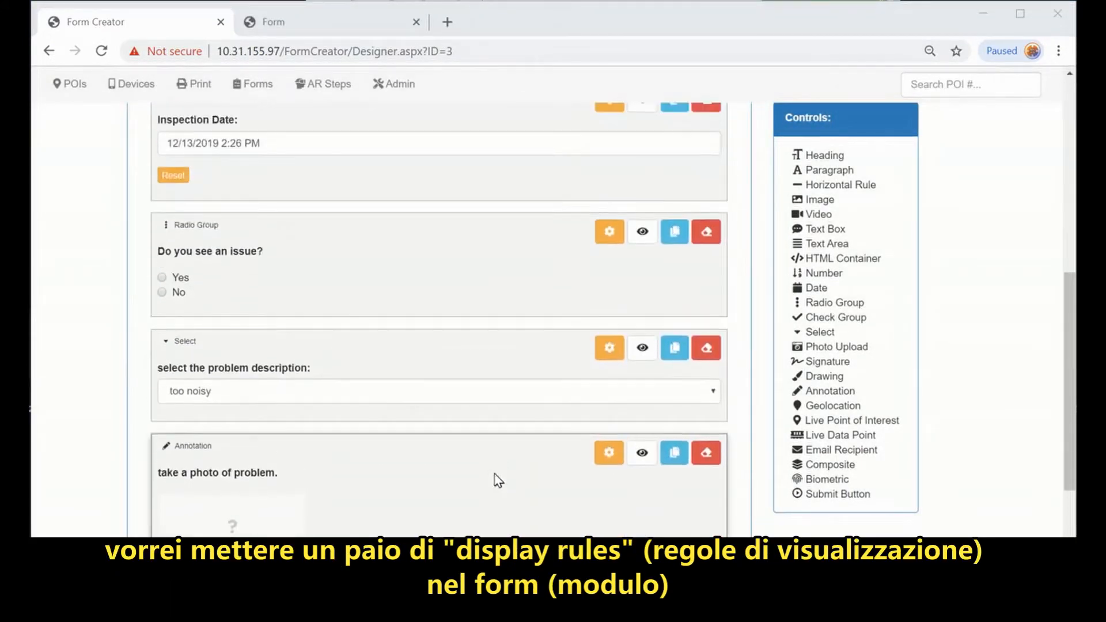
{"action": "scroll", "coordinate": [495, 477], "scroll_direction": "down", "scroll_amount": 2}
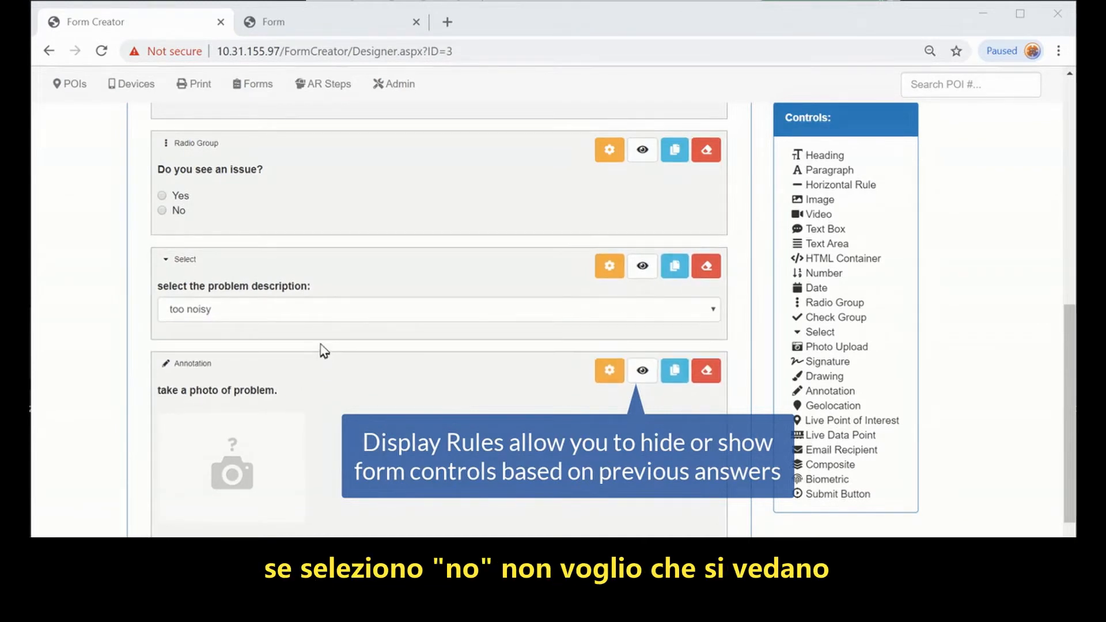
{"action": "left_click", "coordinate": [640, 267]}
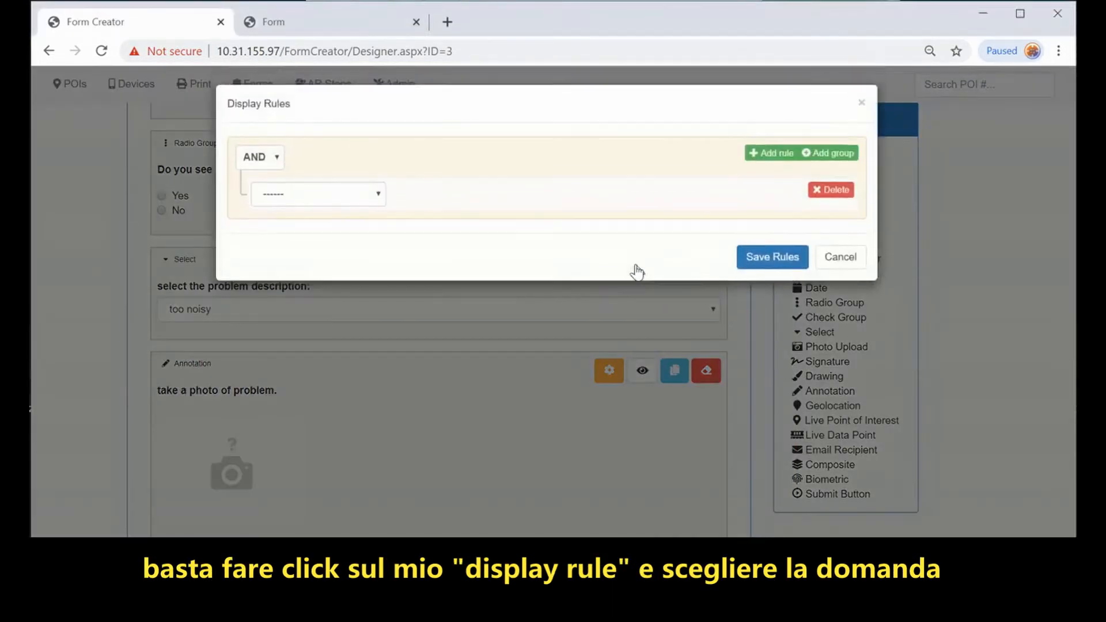
{"action": "left_click", "coordinate": [351, 201]}
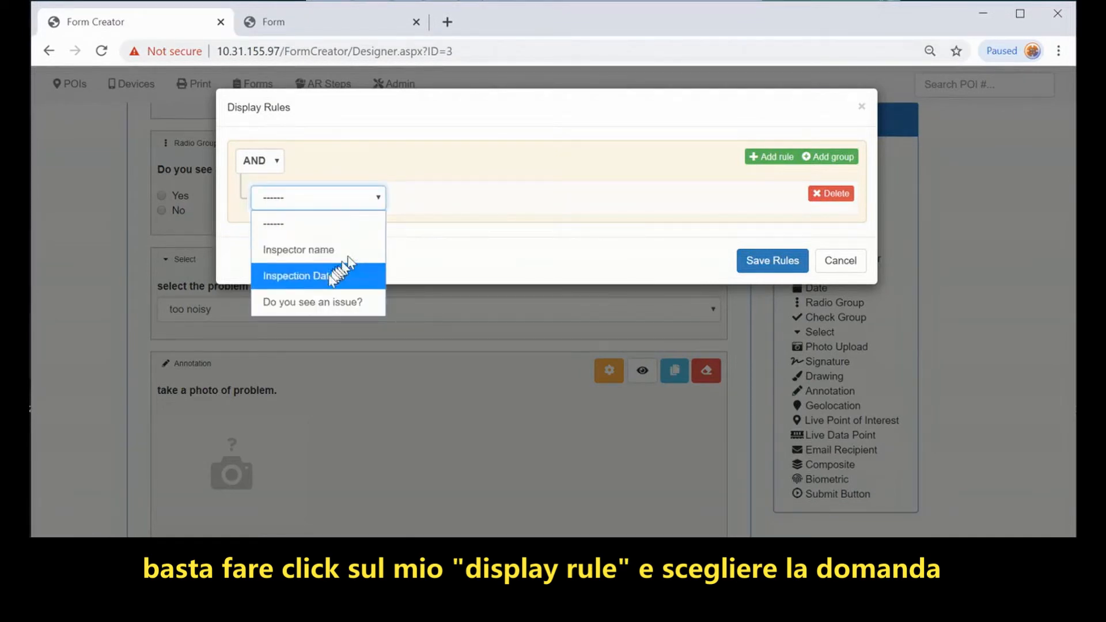
{"action": "left_click", "coordinate": [316, 301]}
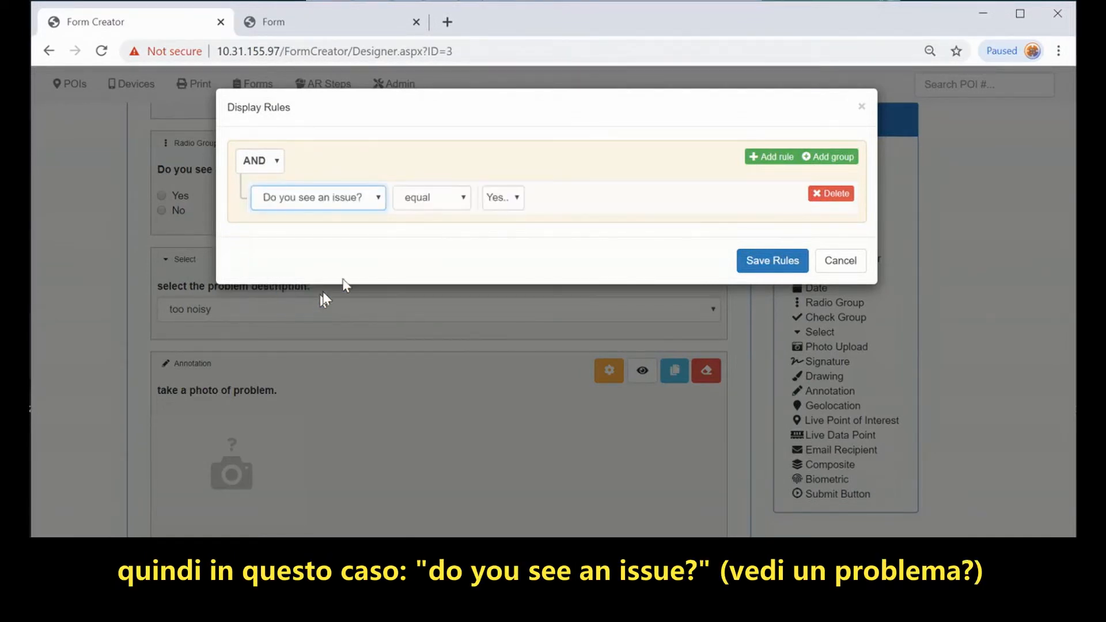
{"action": "left_click", "coordinate": [516, 199]}
{"action": "left_click", "coordinate": [517, 201]}
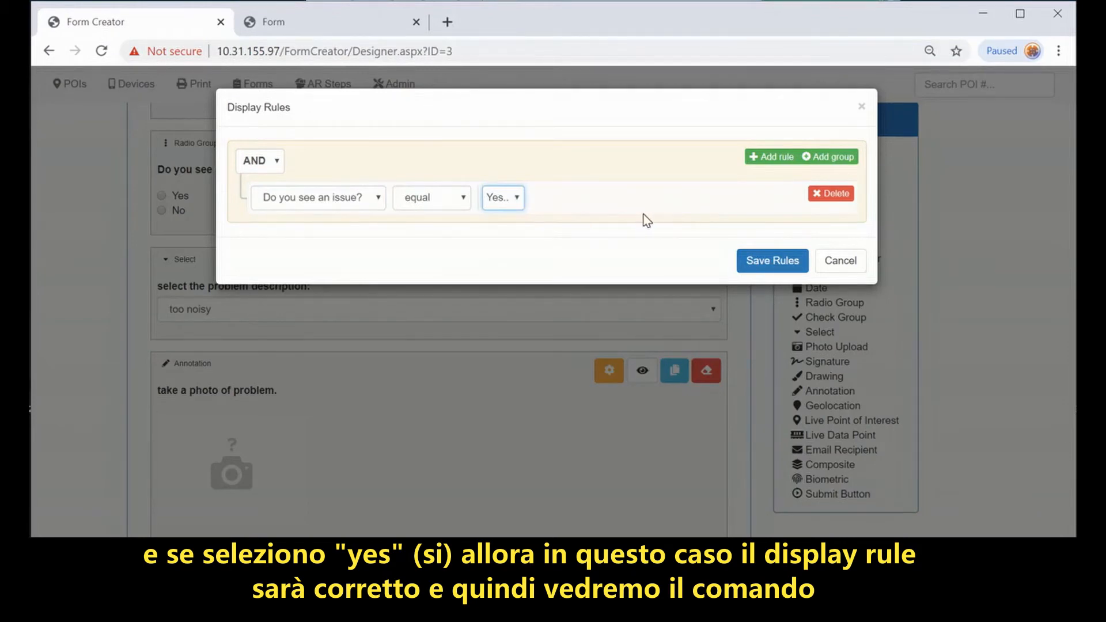
{"action": "left_click", "coordinate": [750, 261]}
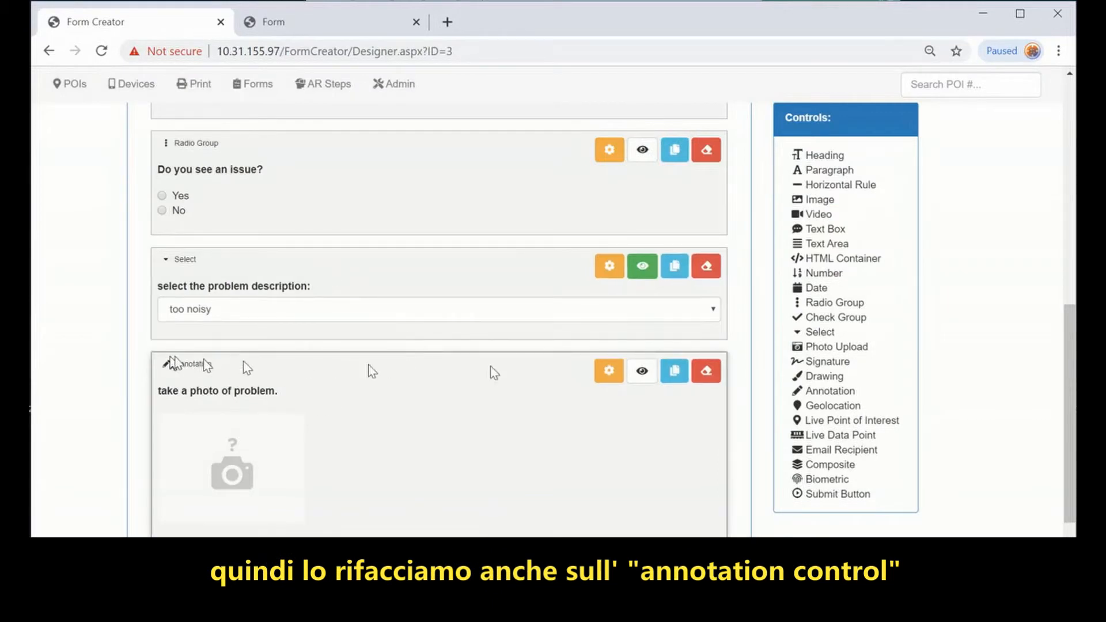
Step: Give the photo annotation field the same 'Do you see an issue?' equals Yes rule
{"action": "left_click", "coordinate": [642, 372]}
{"action": "left_click", "coordinate": [388, 197]}
{"action": "left_click", "coordinate": [317, 300]}
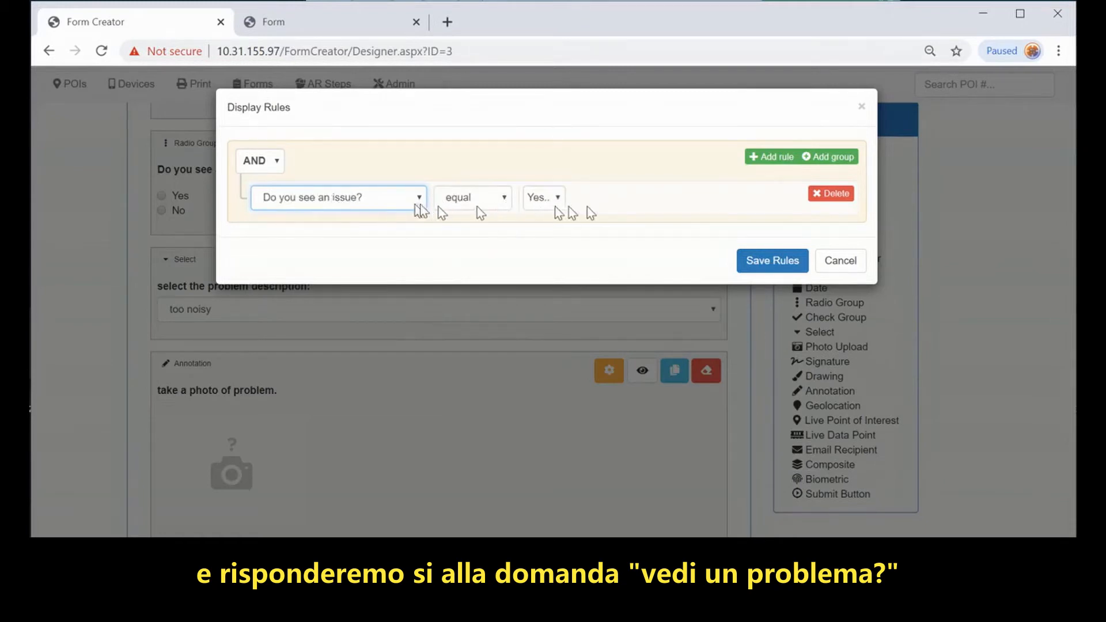
{"action": "left_click", "coordinate": [764, 260]}
{"action": "scroll", "coordinate": [746, 236], "scroll_direction": "up", "scroll_amount": 10}
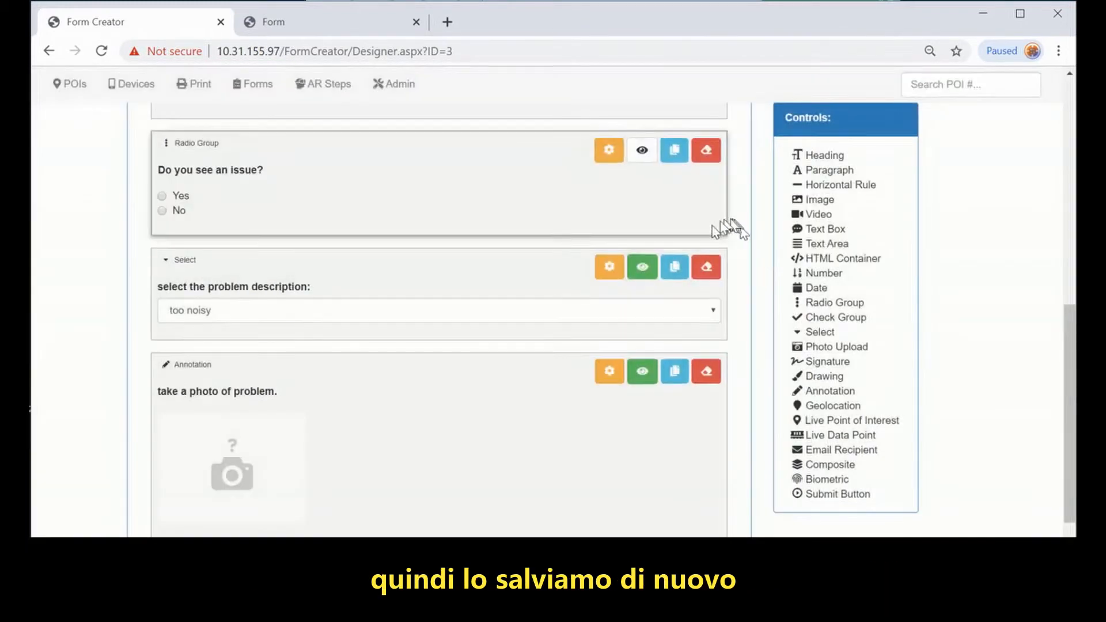
Step: Save the form and preview it, toggling Yes and No on 'Do you see an issue?'
{"action": "left_click", "coordinate": [472, 118]}
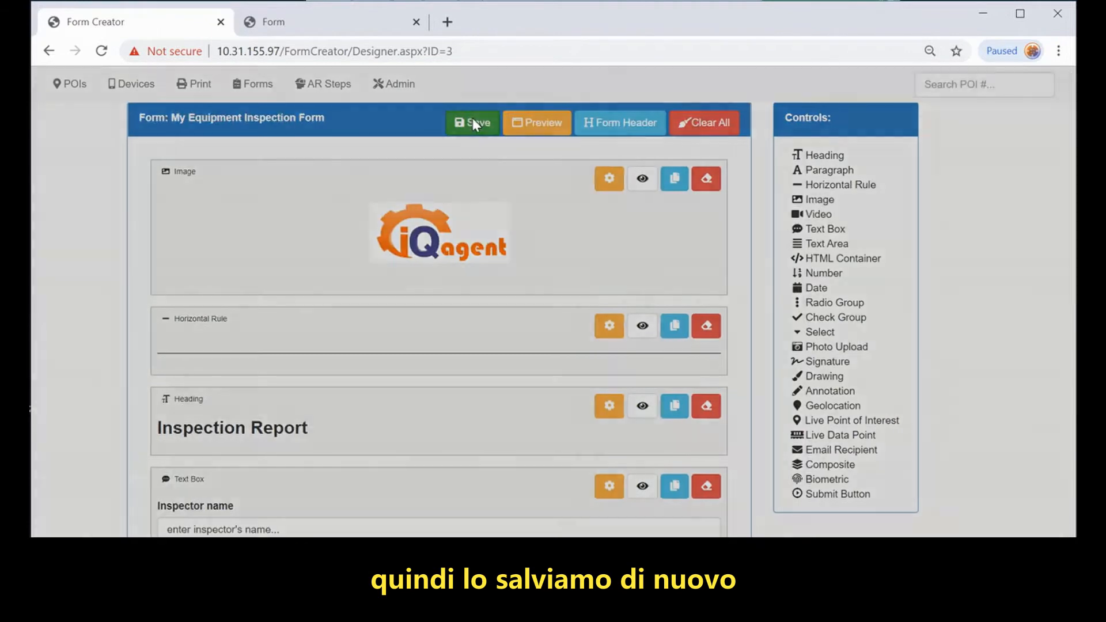
{"action": "left_click", "coordinate": [665, 281]}
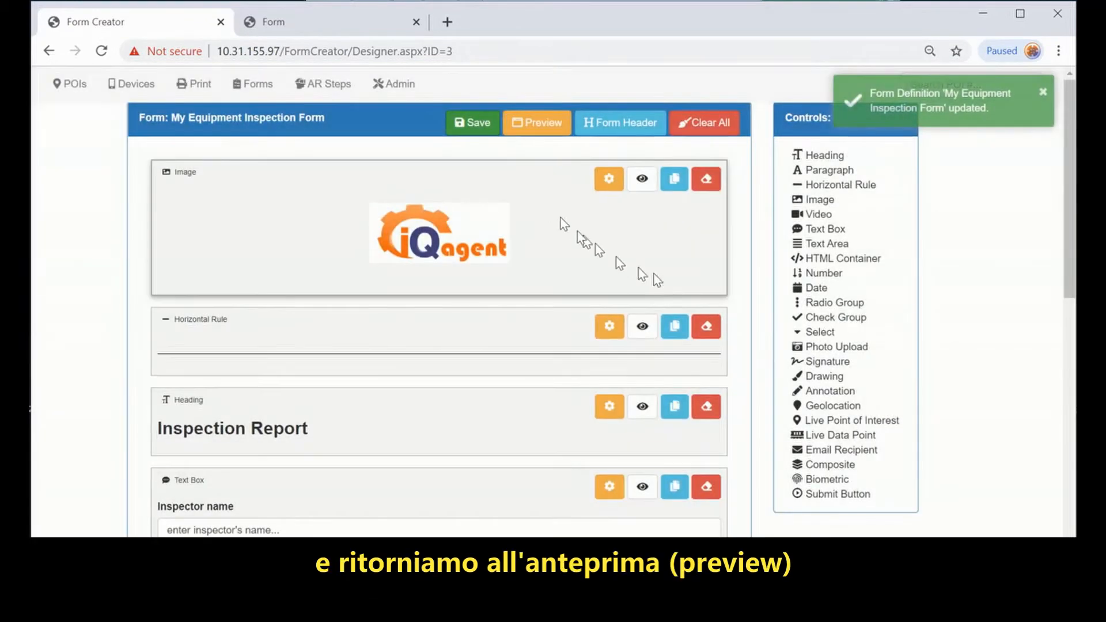
{"action": "left_click", "coordinate": [534, 126]}
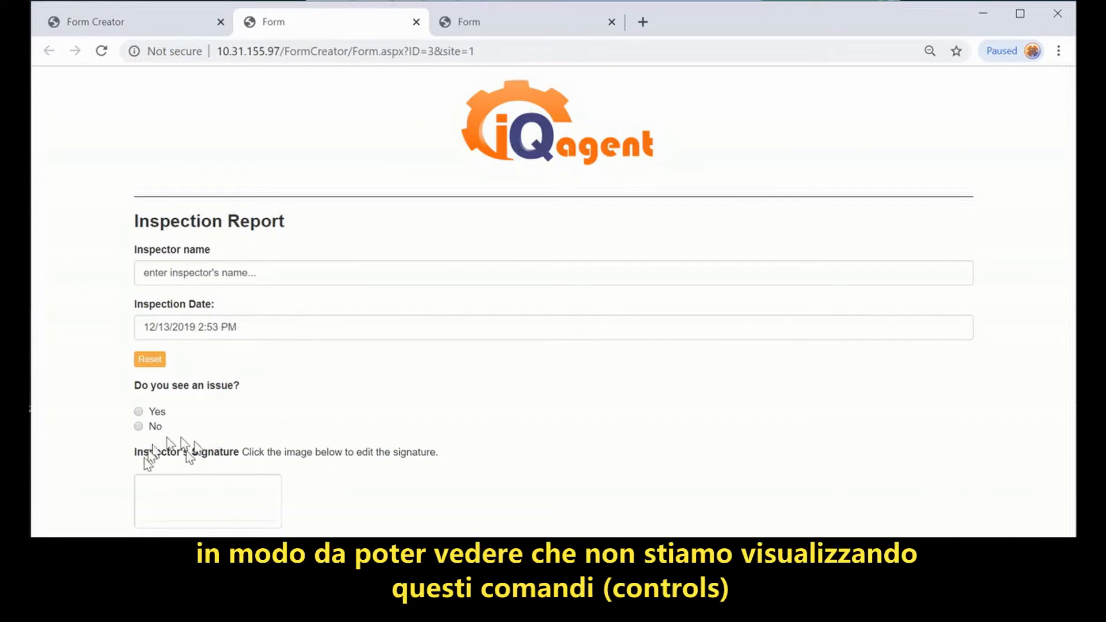
{"action": "left_click", "coordinate": [139, 412]}
{"action": "scroll", "coordinate": [316, 402], "scroll_direction": "down", "scroll_amount": 3}
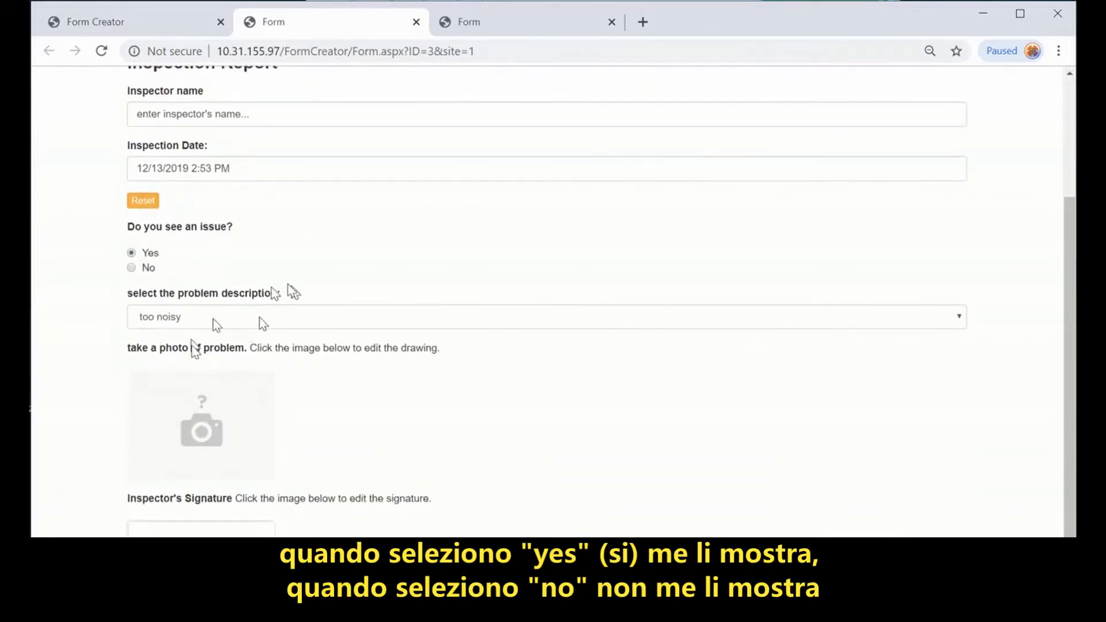
{"action": "left_click", "coordinate": [132, 268]}
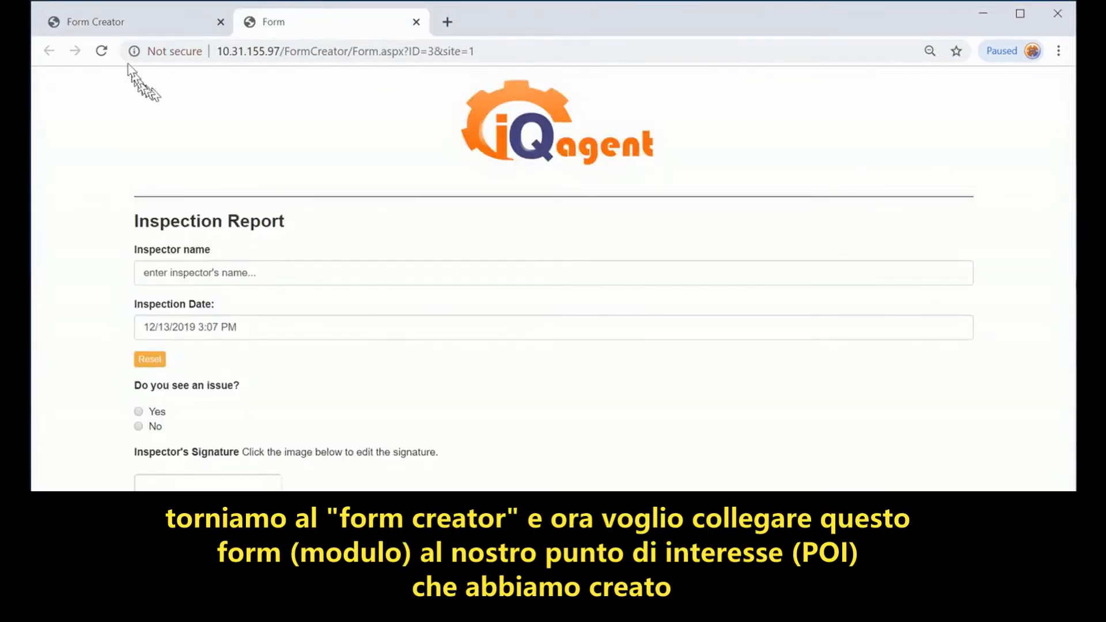
{"action": "left_click", "coordinate": [83, 29]}
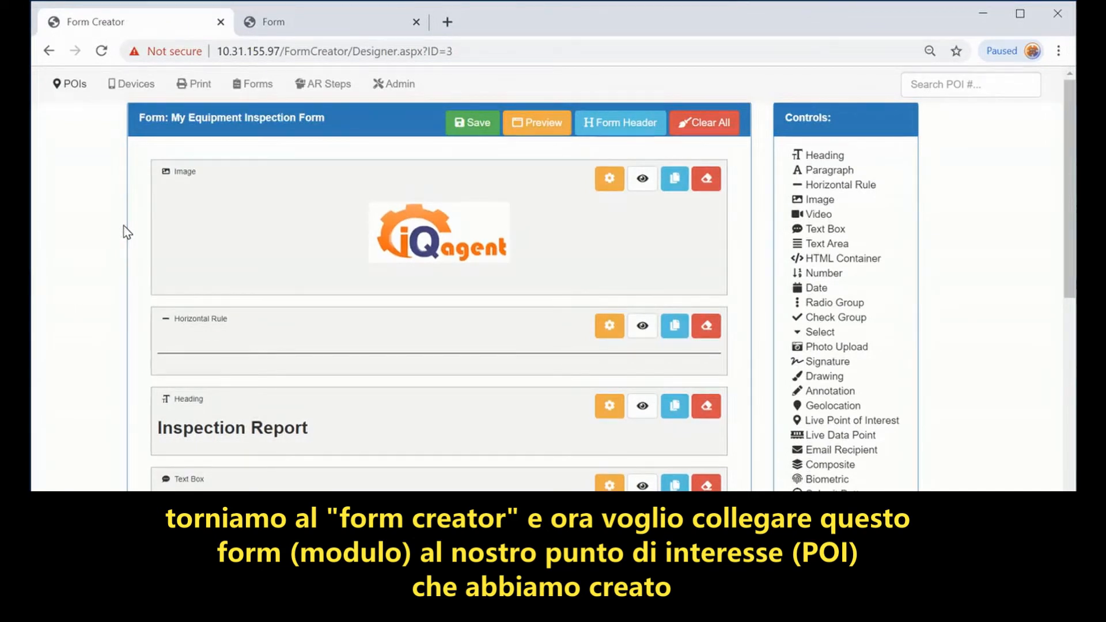
Step: Leave the designer, open Production's Motor 4 POI, and show its Info View Add options
{"action": "left_click", "coordinate": [77, 90]}
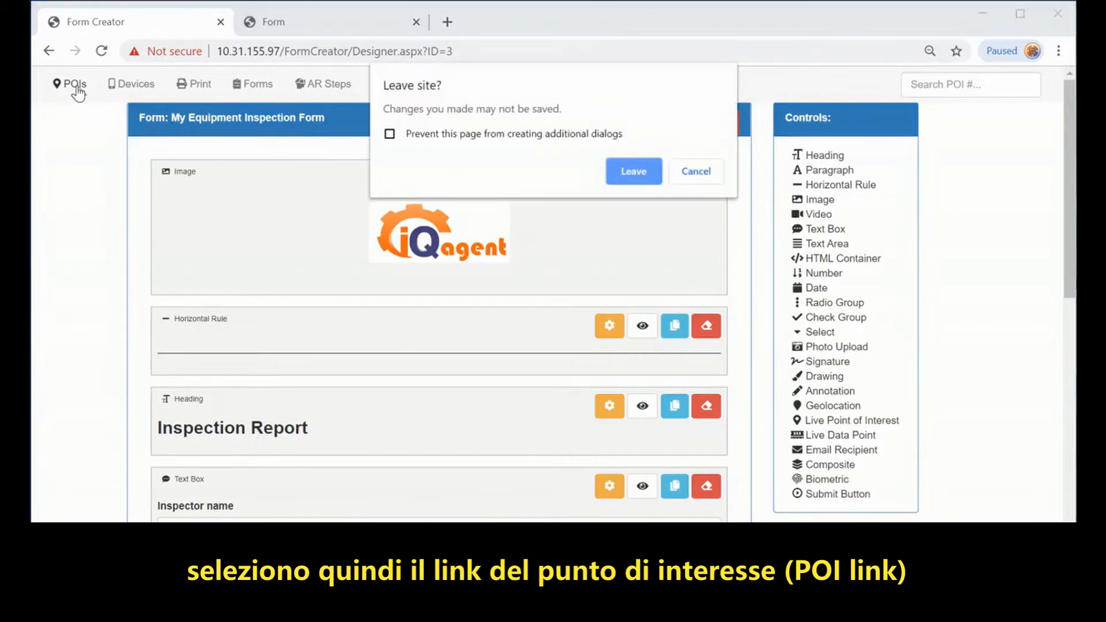
{"action": "left_click", "coordinate": [634, 170]}
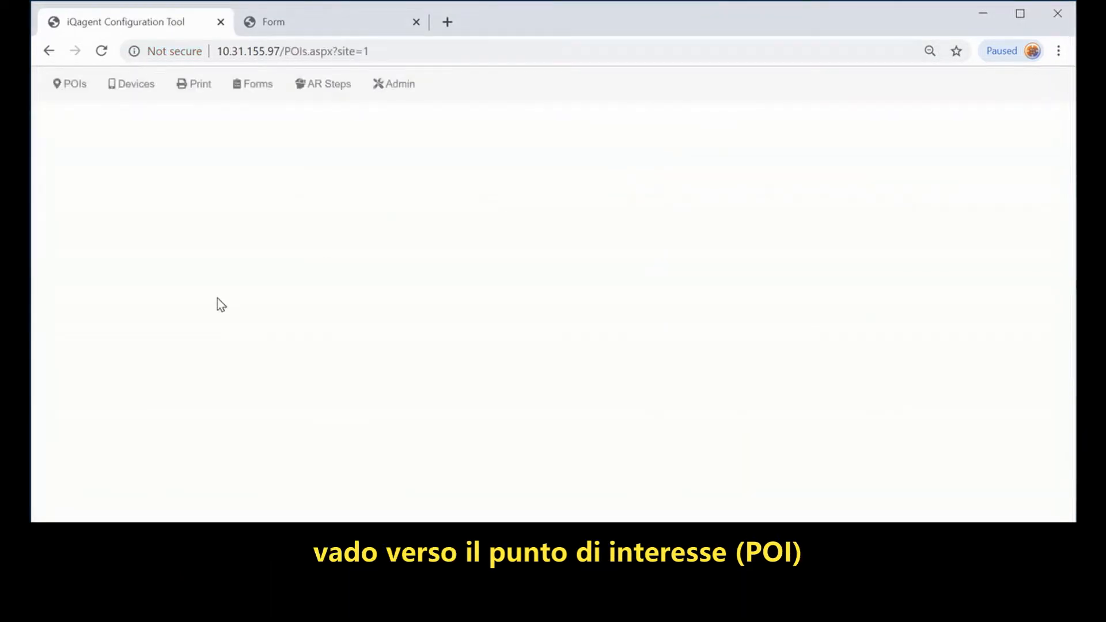
{"action": "left_click", "coordinate": [103, 175]}
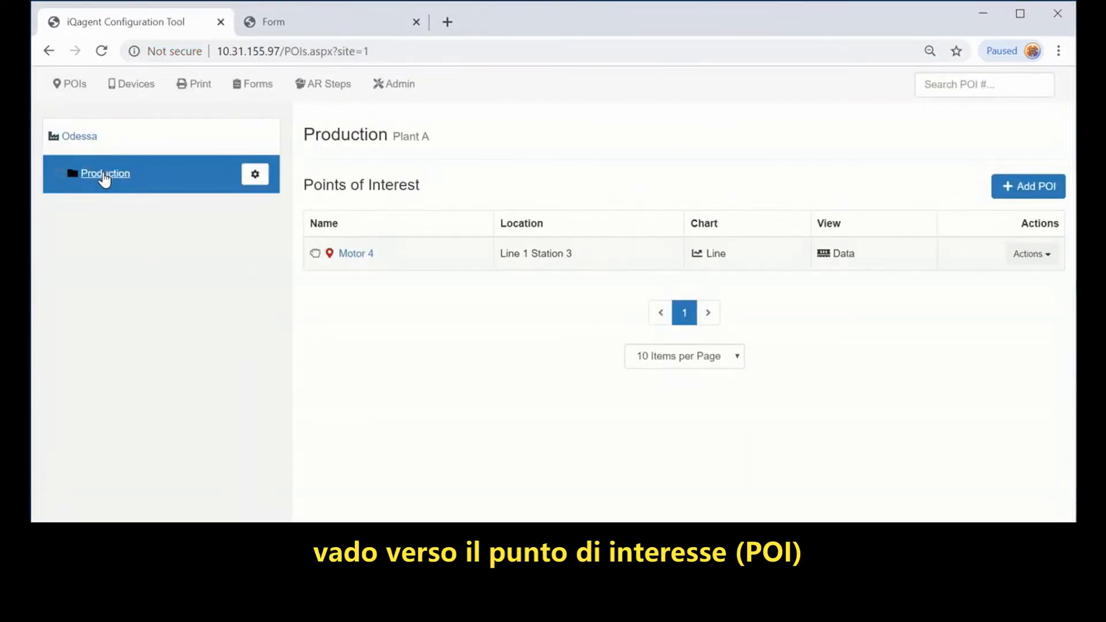
{"action": "left_click", "coordinate": [347, 255]}
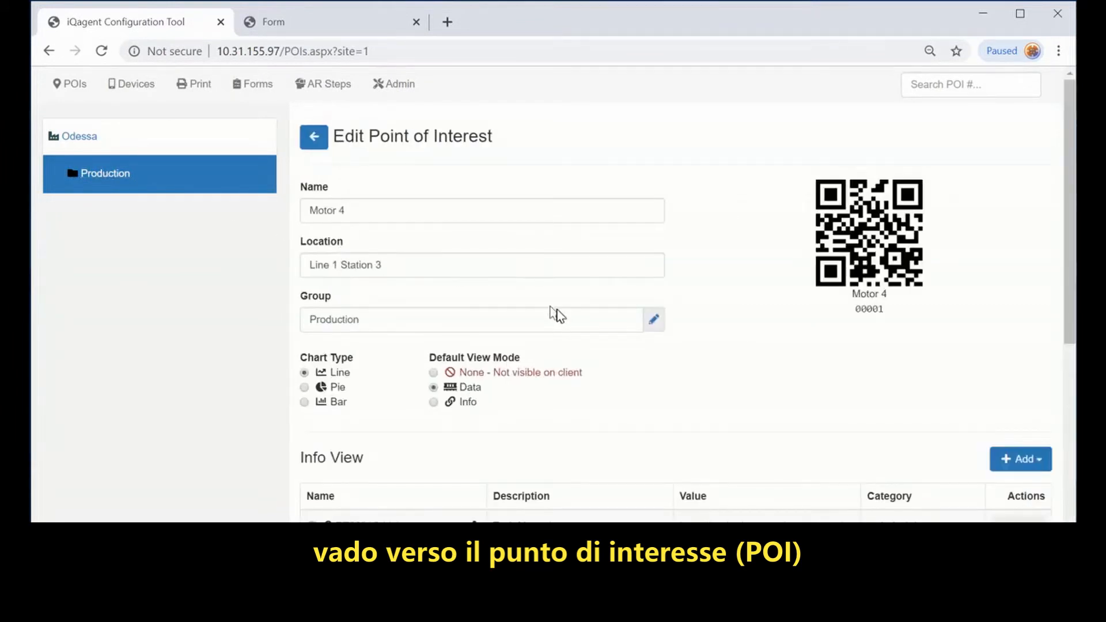
{"action": "scroll", "coordinate": [557, 315], "scroll_direction": "down", "scroll_amount": 4}
{"action": "left_click", "coordinate": [1008, 223]}
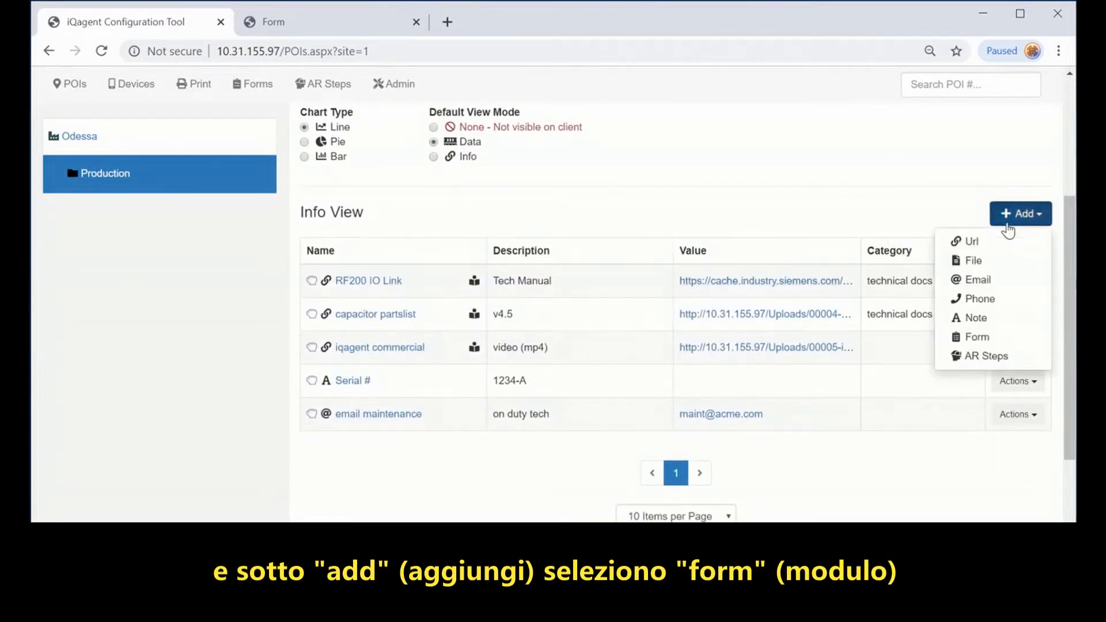
Step: Add a Form info item to Motor 4 using My Equipment Inspection Form
{"action": "left_click", "coordinate": [974, 341]}
{"action": "left_click", "coordinate": [735, 297]}
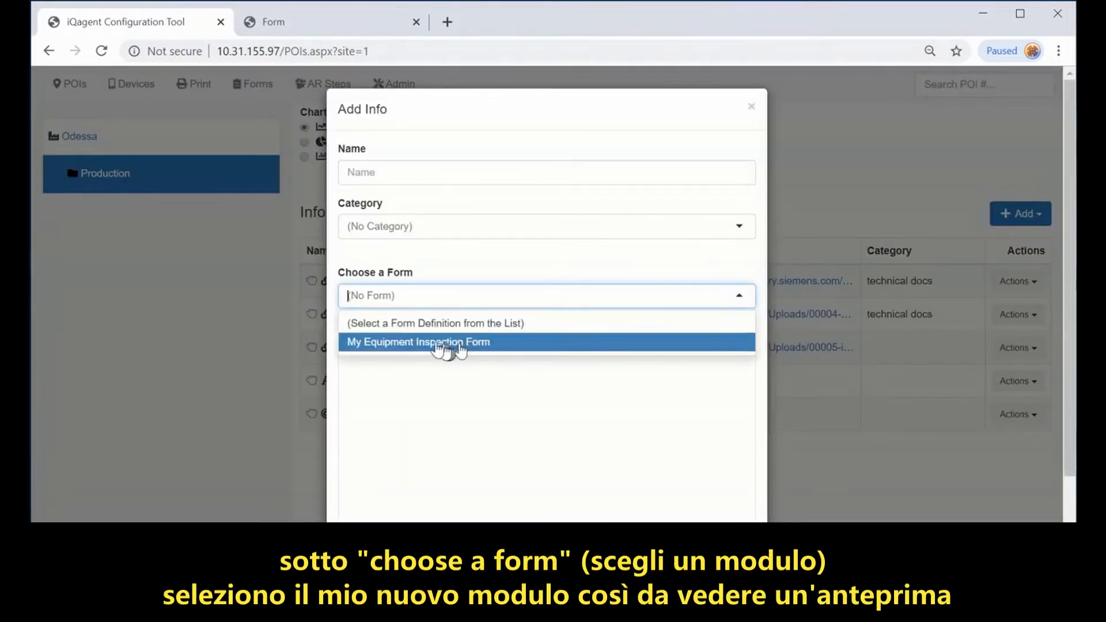
{"action": "left_click", "coordinate": [389, 343]}
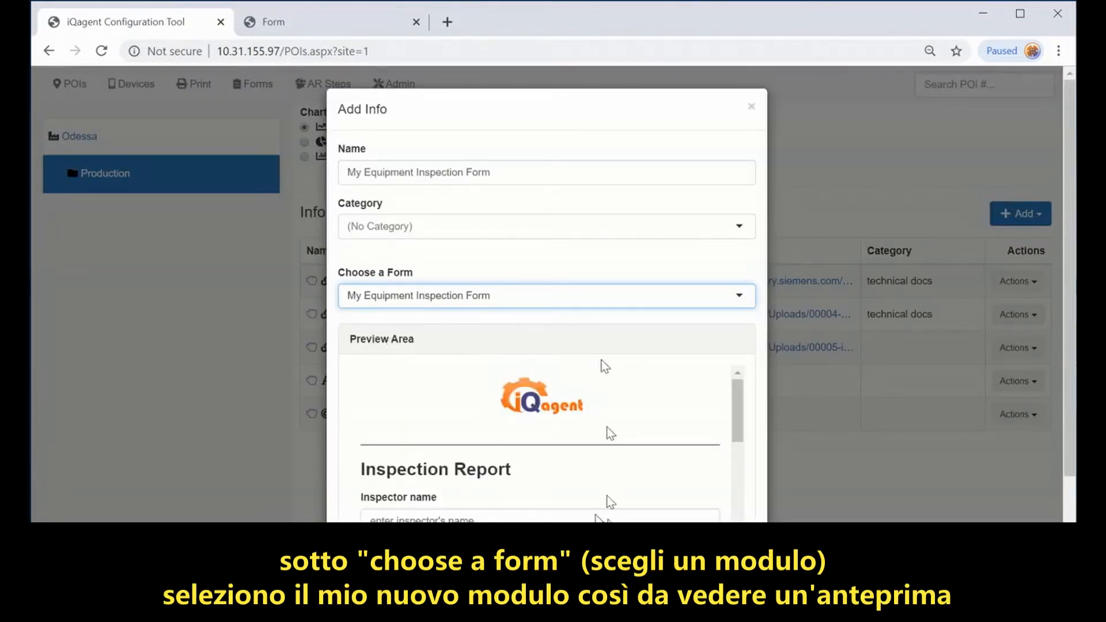
{"action": "scroll", "coordinate": [594, 505], "scroll_direction": "down", "scroll_amount": 2}
{"action": "scroll", "coordinate": [596, 503], "scroll_direction": "up", "scroll_amount": 1}
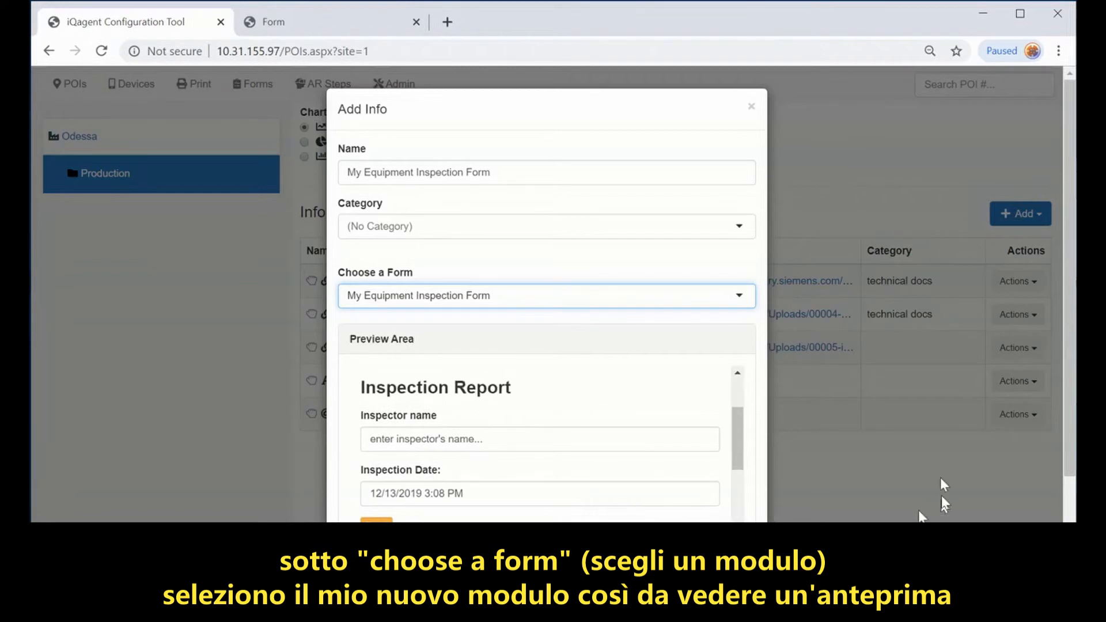
{"action": "scroll", "coordinate": [759, 484], "scroll_direction": "down", "scroll_amount": 3}
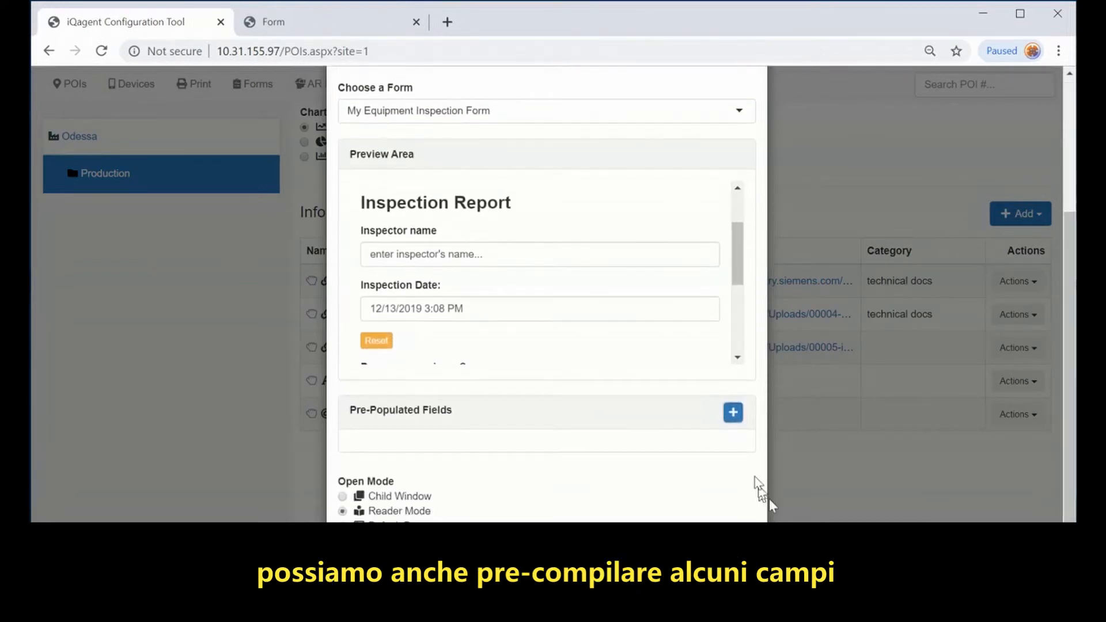
Step: Pre-populate the Inspector name field with the inspector's name
{"action": "left_click", "coordinate": [732, 414]}
{"action": "left_click", "coordinate": [491, 473]}
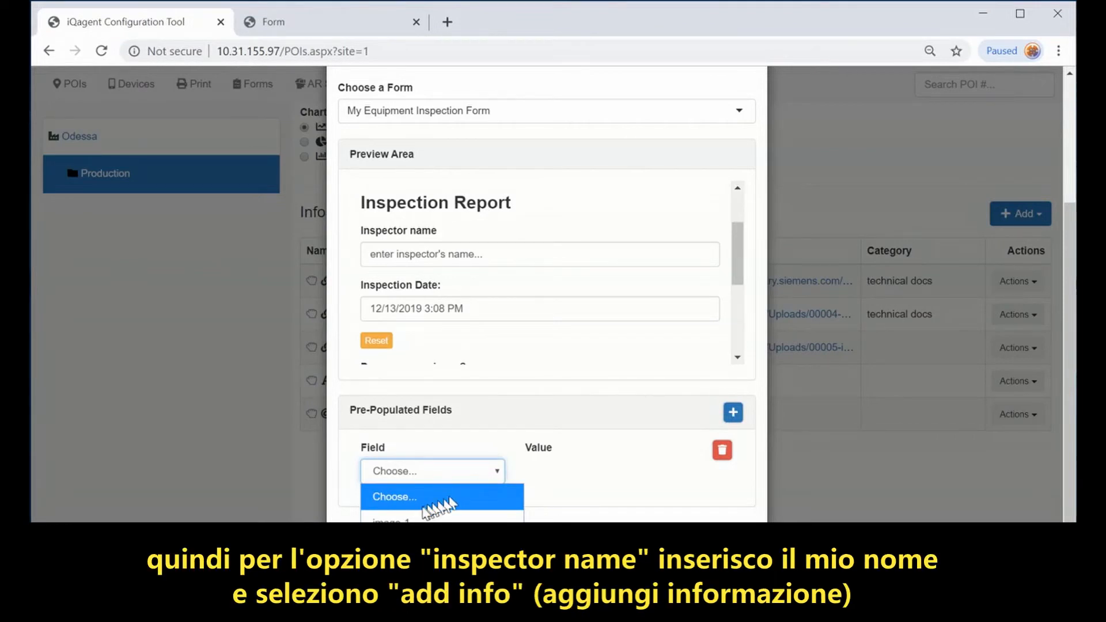
{"action": "left_click", "coordinate": [397, 546]}
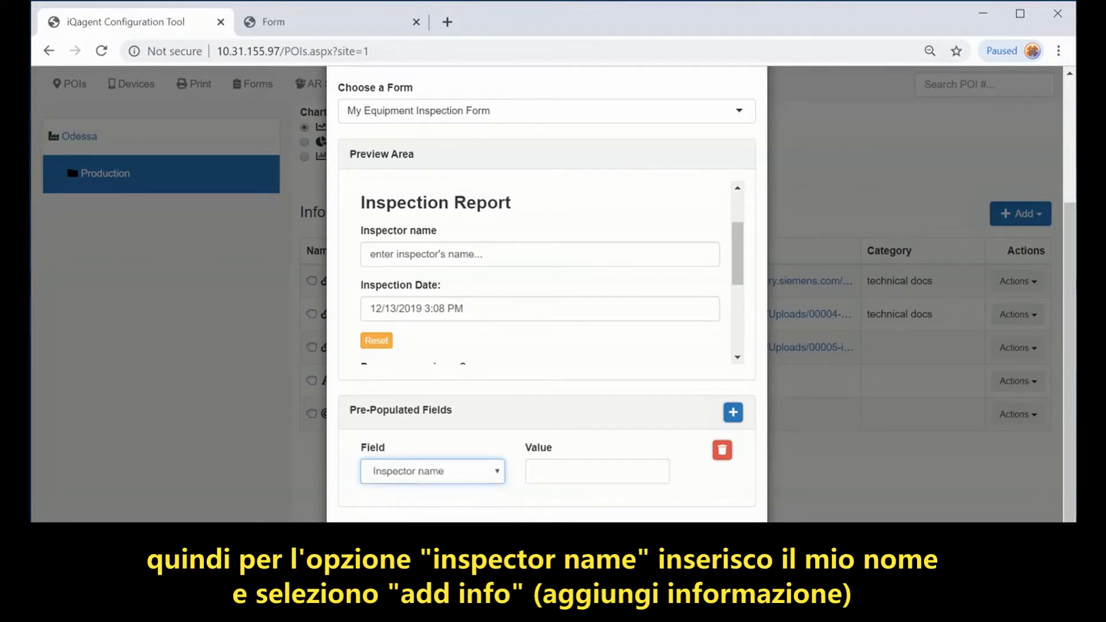
{"action": "left_click", "coordinate": [549, 471]}
{"action": "type", "text": "Bob M."}
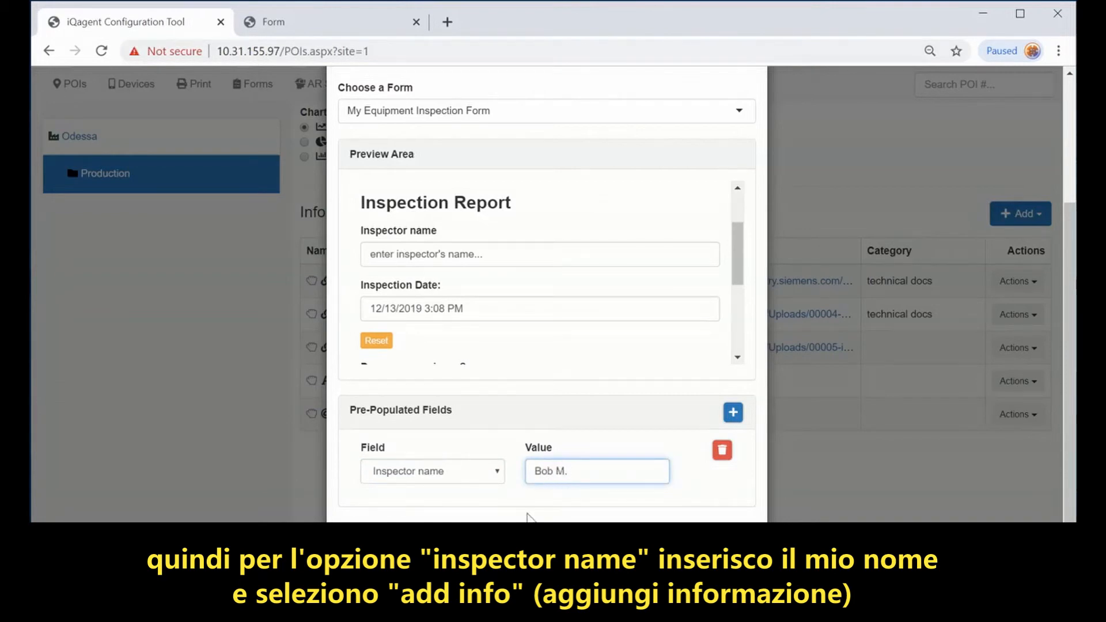
{"action": "scroll", "coordinate": [526, 514], "scroll_direction": "down", "scroll_amount": 1}
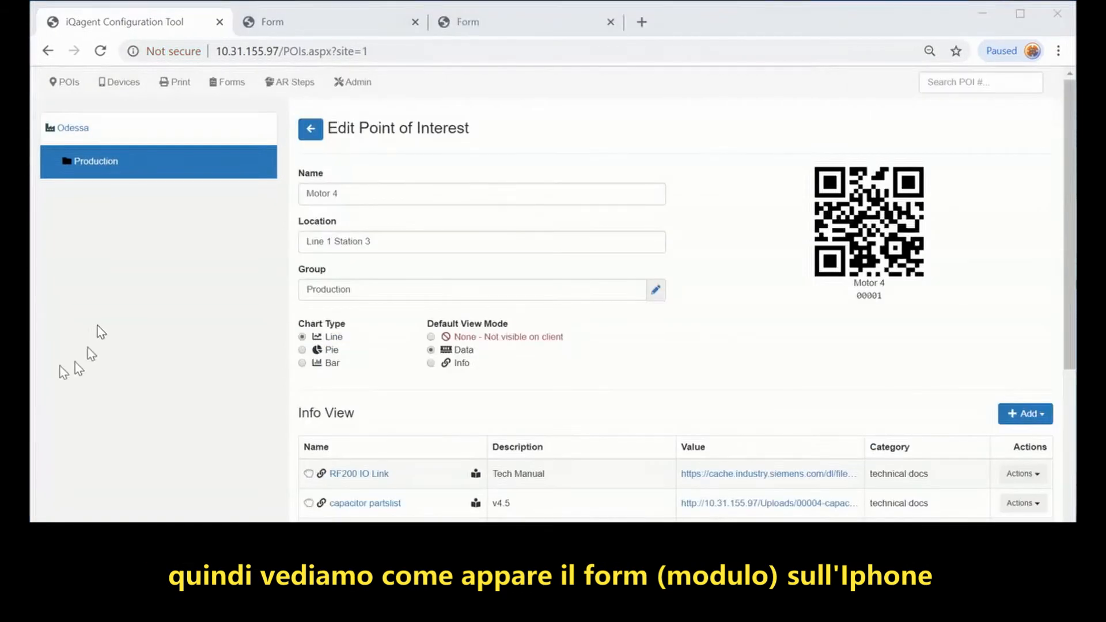
Step: Register the mirrored phone's token as a new iPhone device, commented as the user's iPhone for Forms
{"action": "left_click_drag", "start_coordinate": [33, 364], "coordinate": [296, 362]}
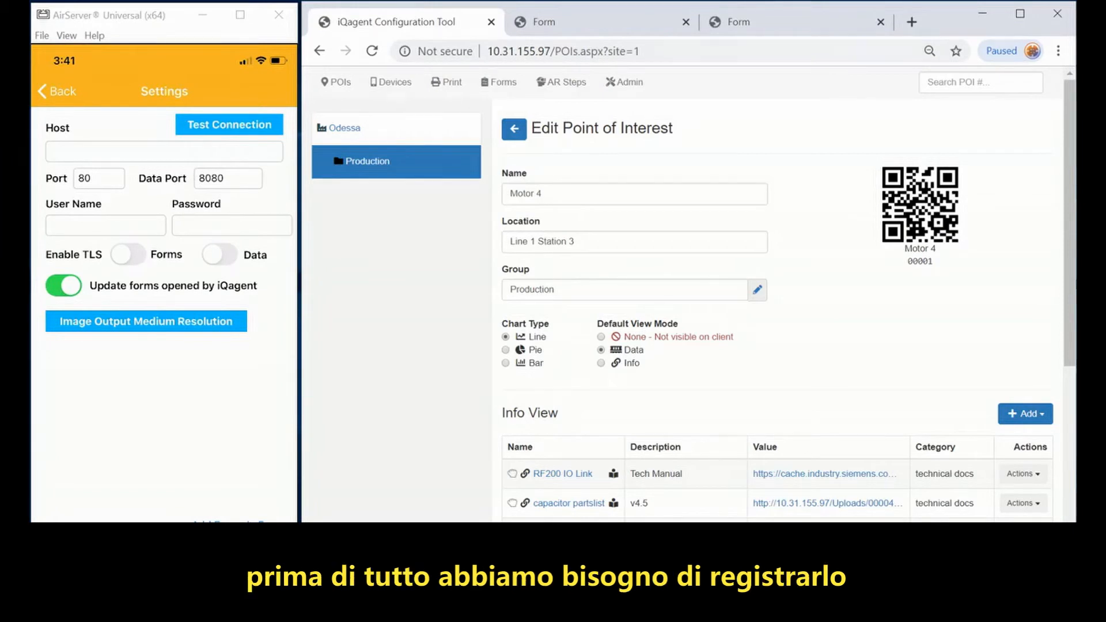
{"action": "left_click", "coordinate": [404, 85]}
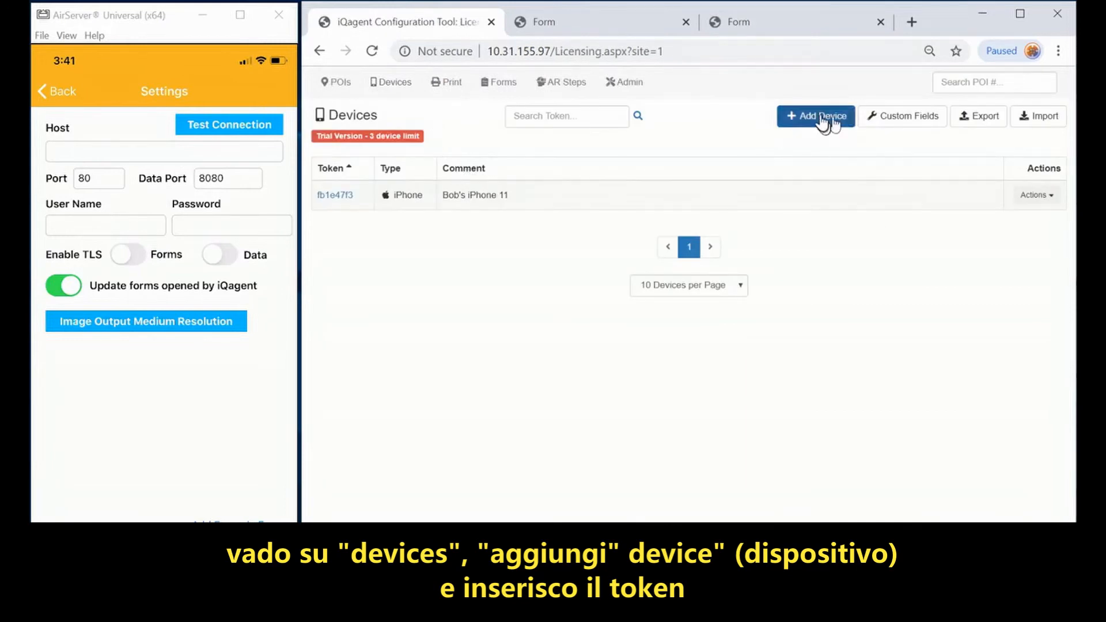
{"action": "left_click", "coordinate": [826, 120]}
{"action": "left_click", "coordinate": [630, 160]}
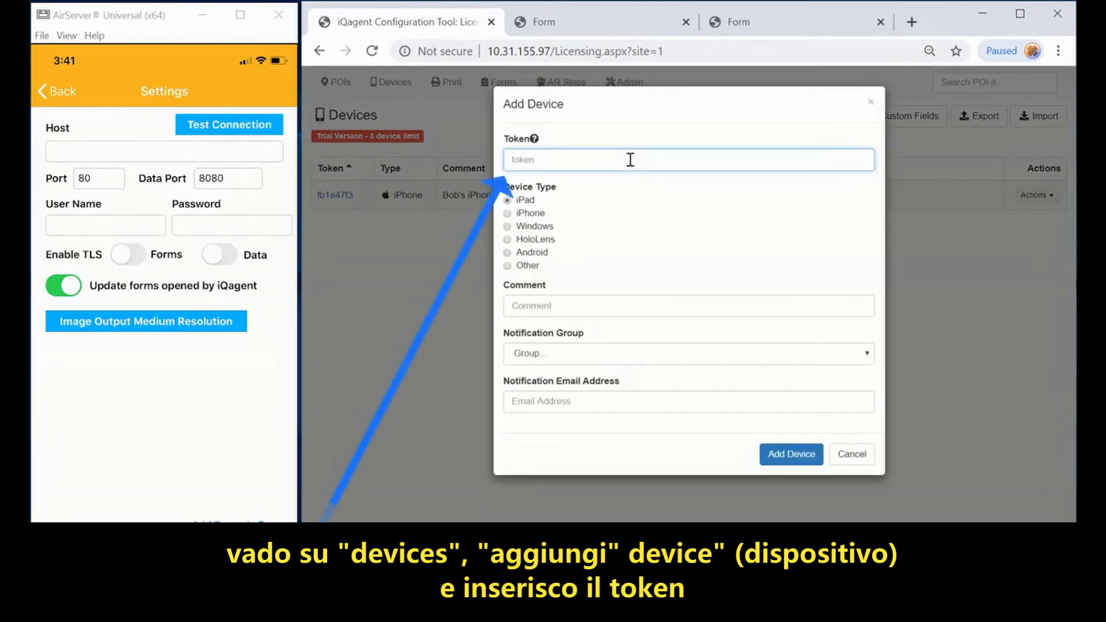
{"action": "type", "text": "a2a82c2b"}
{"action": "left_click", "coordinate": [523, 213]}
{"action": "left_click", "coordinate": [572, 303]}
{"action": "type", "text": "Bob"}
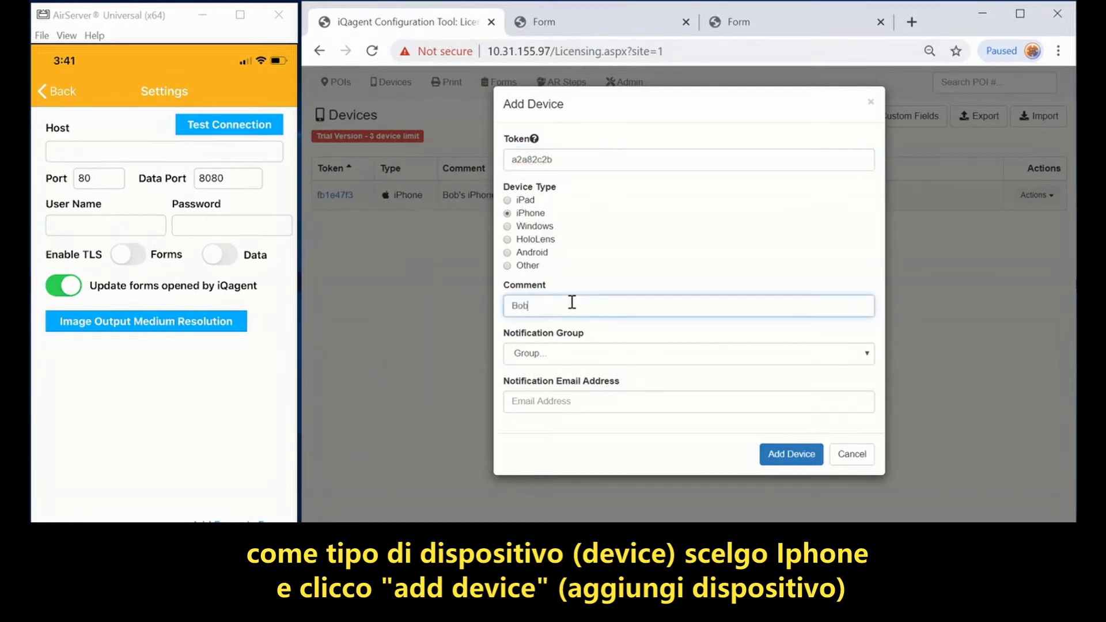
{"action": "type", "text": "'s iPhone (Forms)"}
{"action": "left_click", "coordinate": [791, 455]}
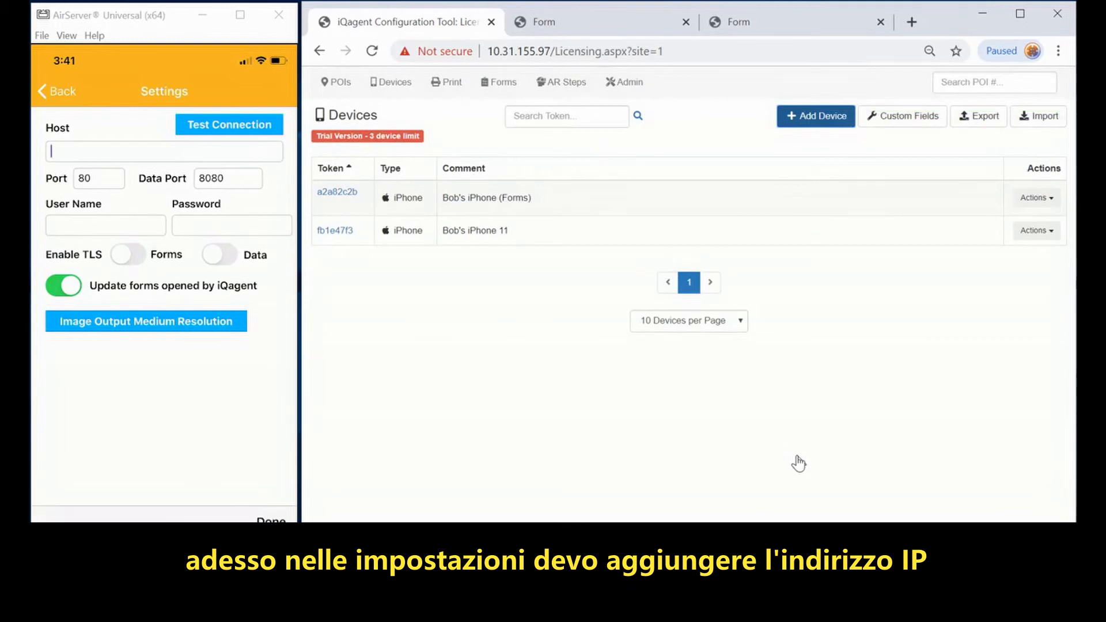
Step: Enter 10.31.155.97 as the phone app's host, then return to the POIs list
{"action": "type", "text": "10.31.155.97"}
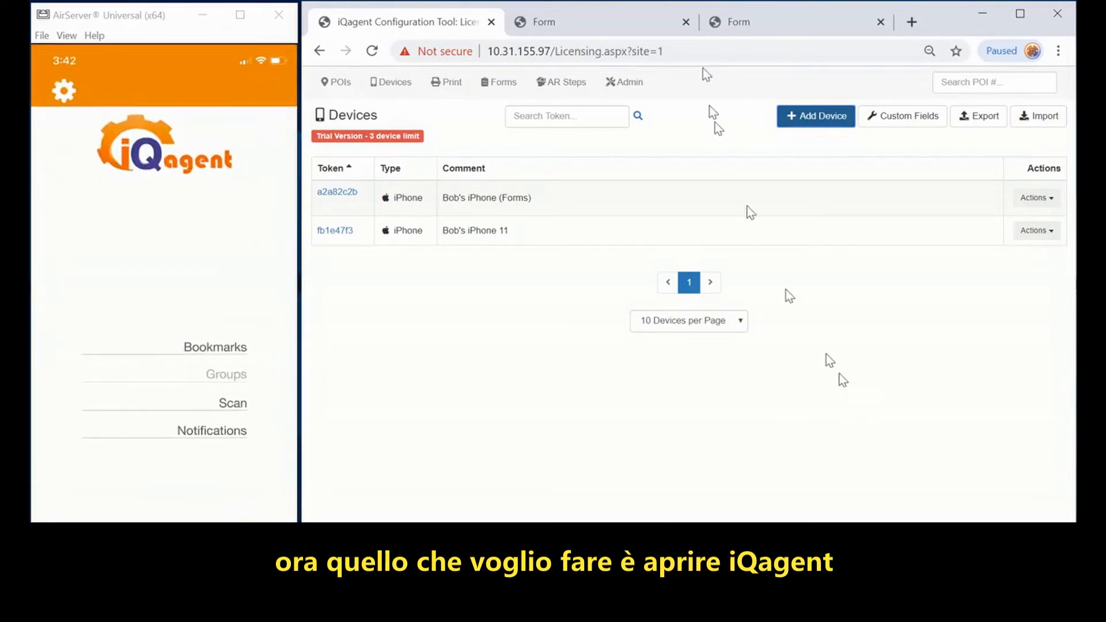
{"action": "left_click", "coordinate": [338, 83]}
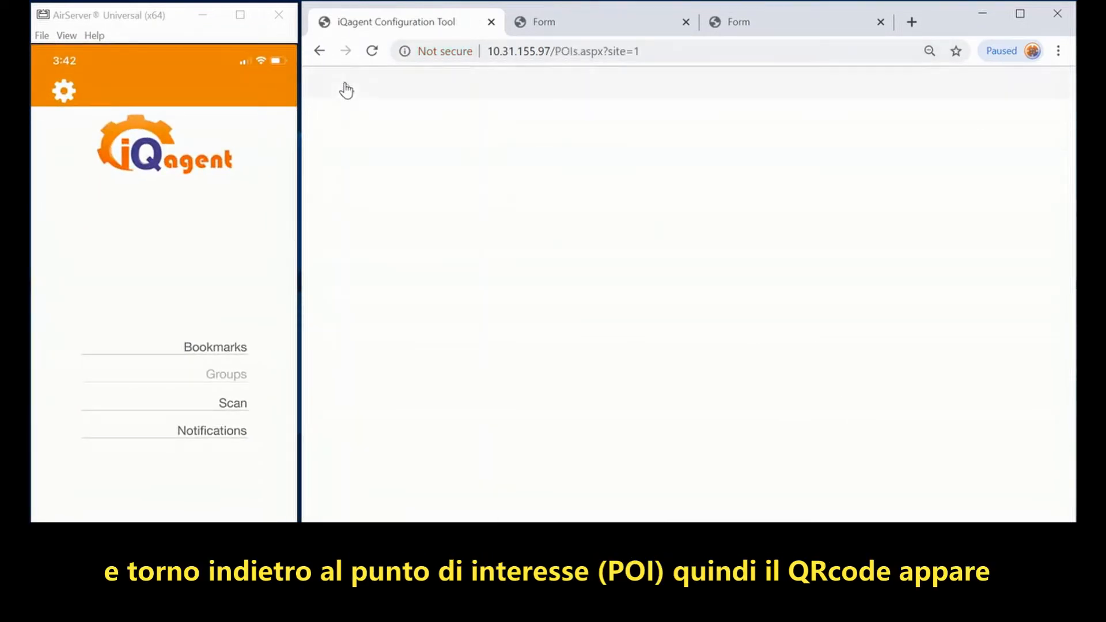
Step: Open Motor 4 from the Production group's points of interest
{"action": "left_click", "coordinate": [378, 164]}
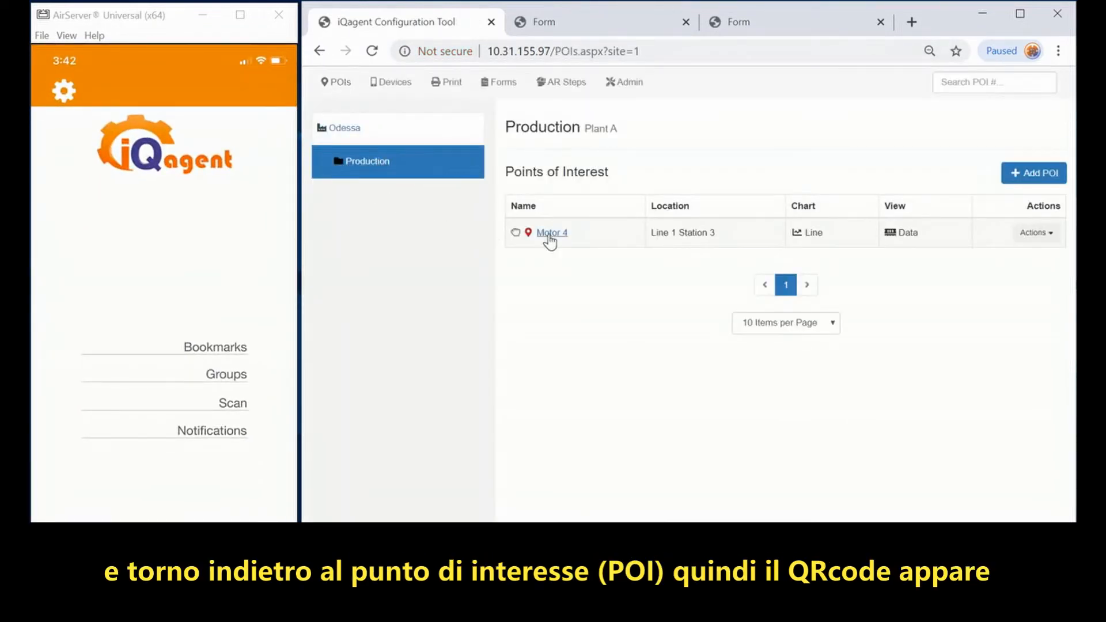
{"action": "left_click", "coordinate": [550, 233]}
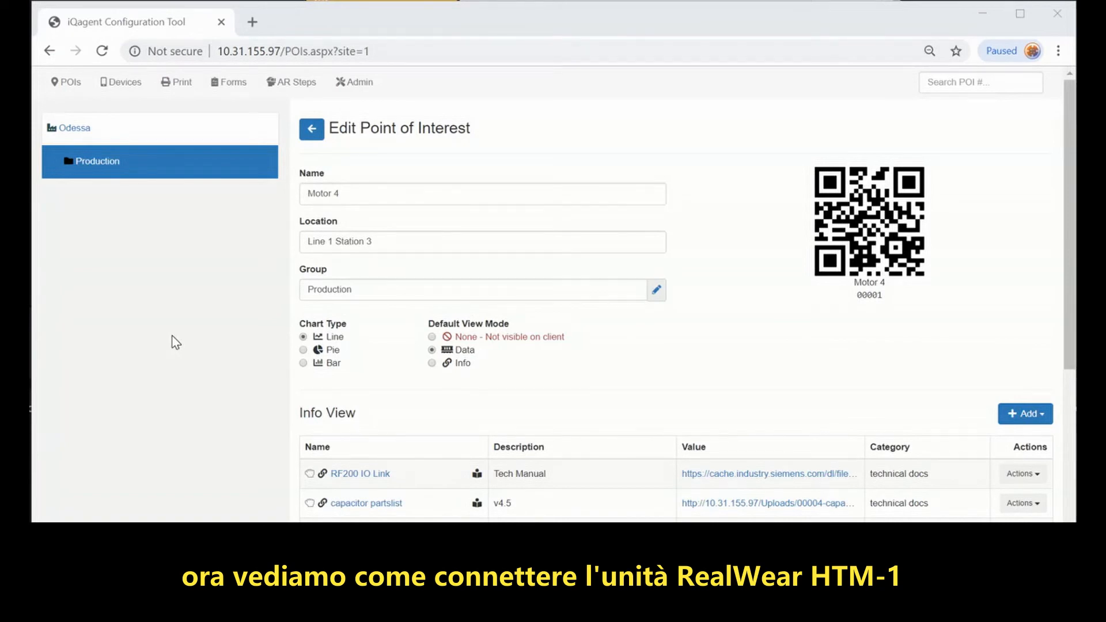
Step: Launch iQagent from the headset's program list to read its token, then return to the browser
{"action": "key", "text": "alt+Tab"}
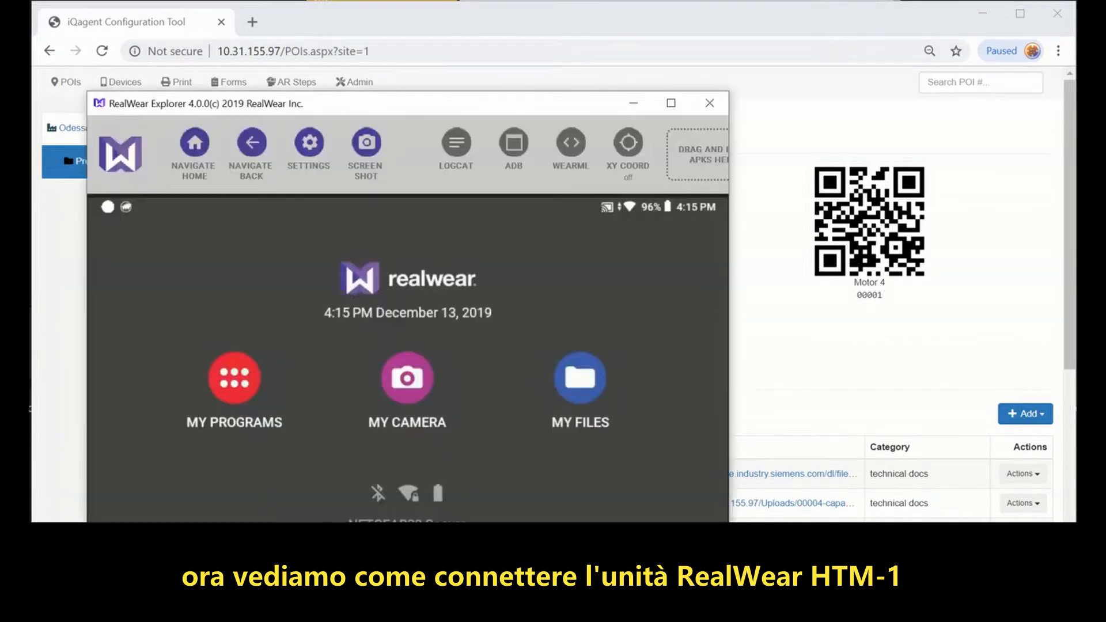
{"action": "left_click", "coordinate": [243, 374]}
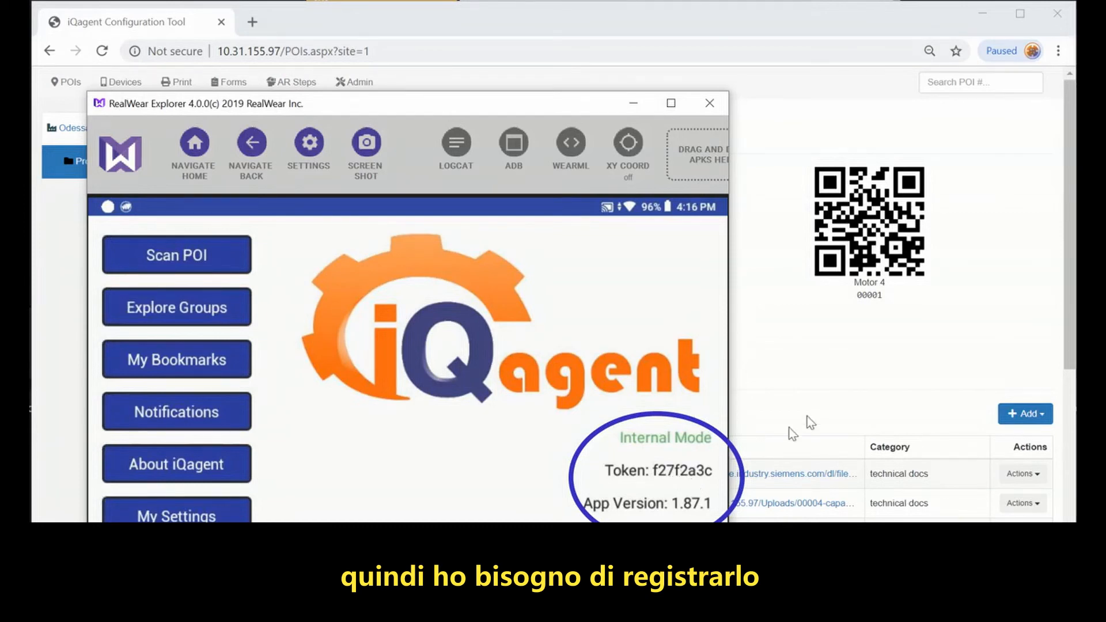
{"action": "left_click", "coordinate": [821, 368]}
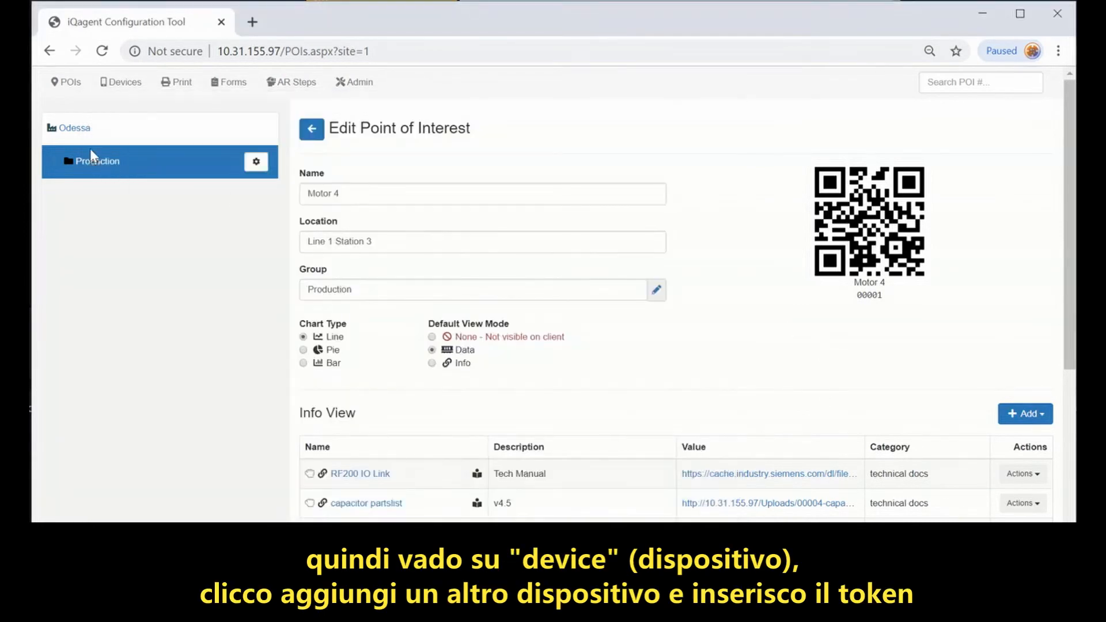
Step: Add a new Android device with the headset's token and a RealWear HMT-1 comment
{"action": "left_click", "coordinate": [117, 87]}
{"action": "left_click", "coordinate": [814, 121]}
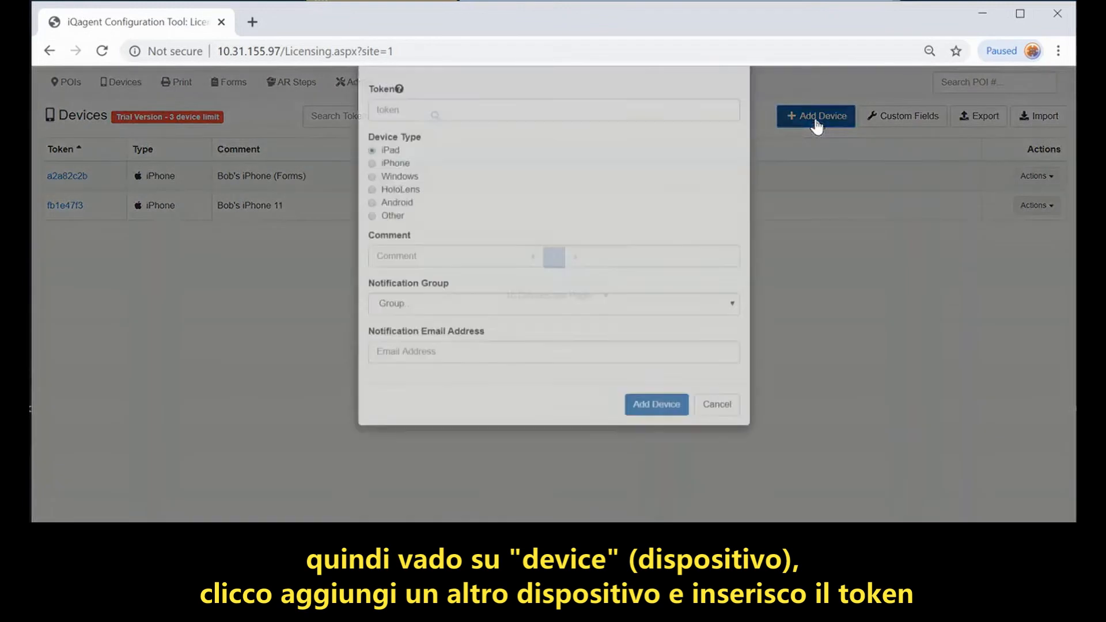
{"action": "left_click", "coordinate": [424, 157]}
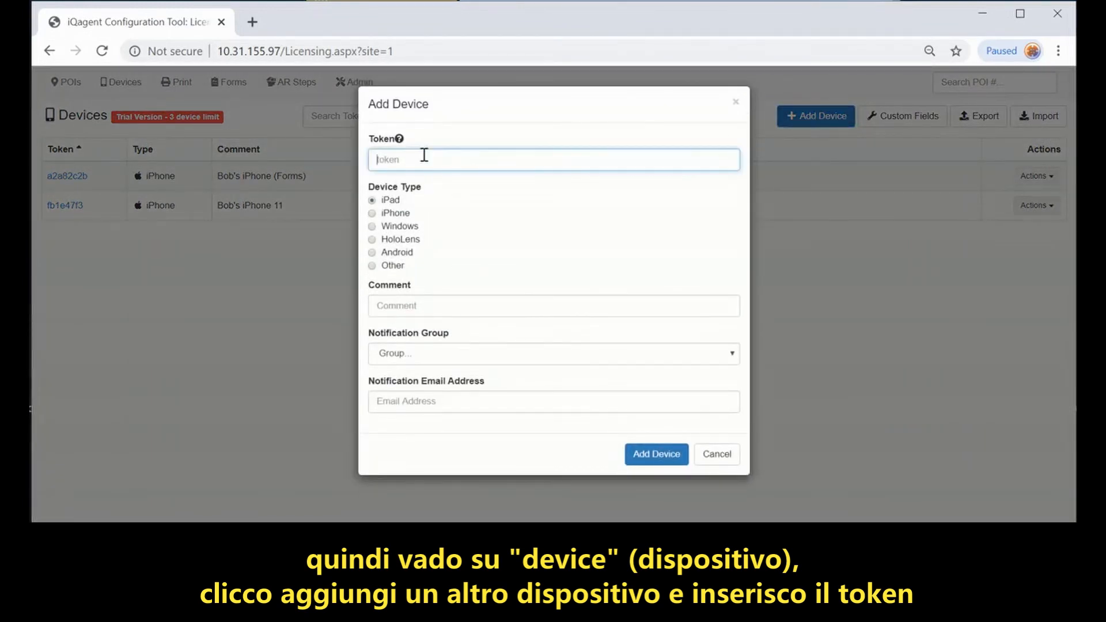
{"action": "type", "text": "f27f2a3c"}
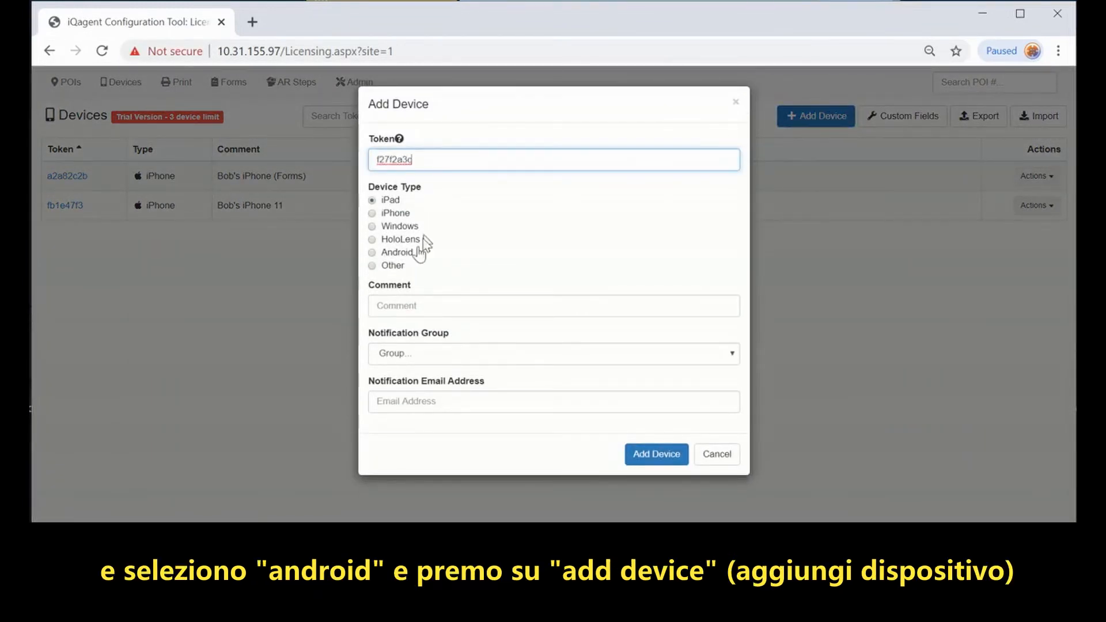
{"action": "left_click", "coordinate": [410, 252]}
{"action": "left_click", "coordinate": [423, 305]}
{"action": "type", "text": "Bob's Real"}
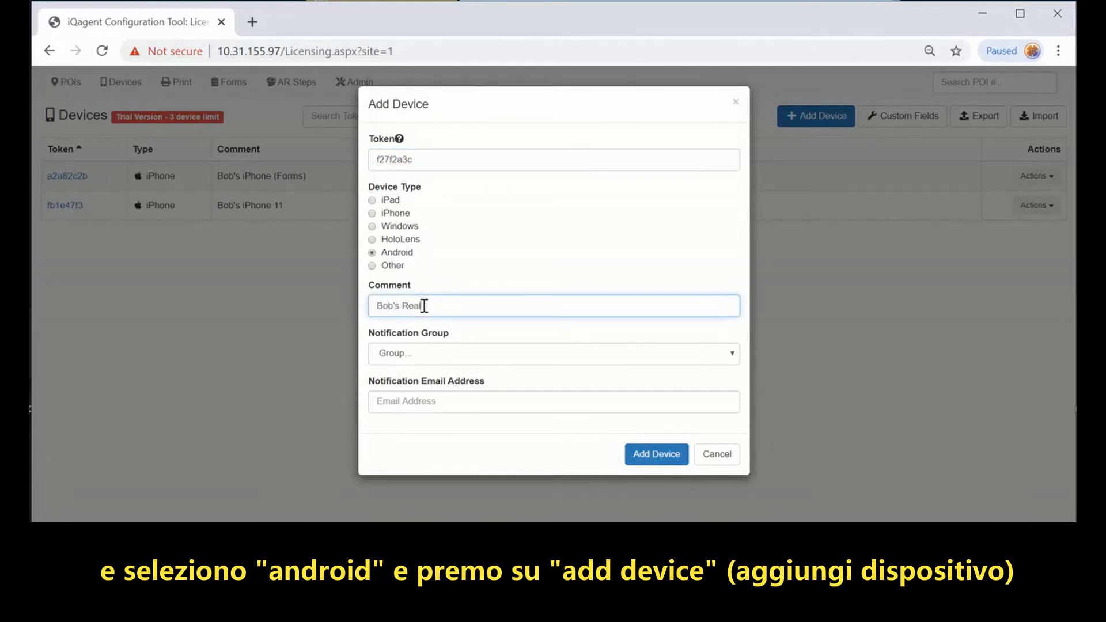
{"action": "type", "text": "Wear HMT-1"}
Step: Save the Android device, then set the headset iQagent host name to 10.31.155.97
{"action": "left_click", "coordinate": [651, 454]}
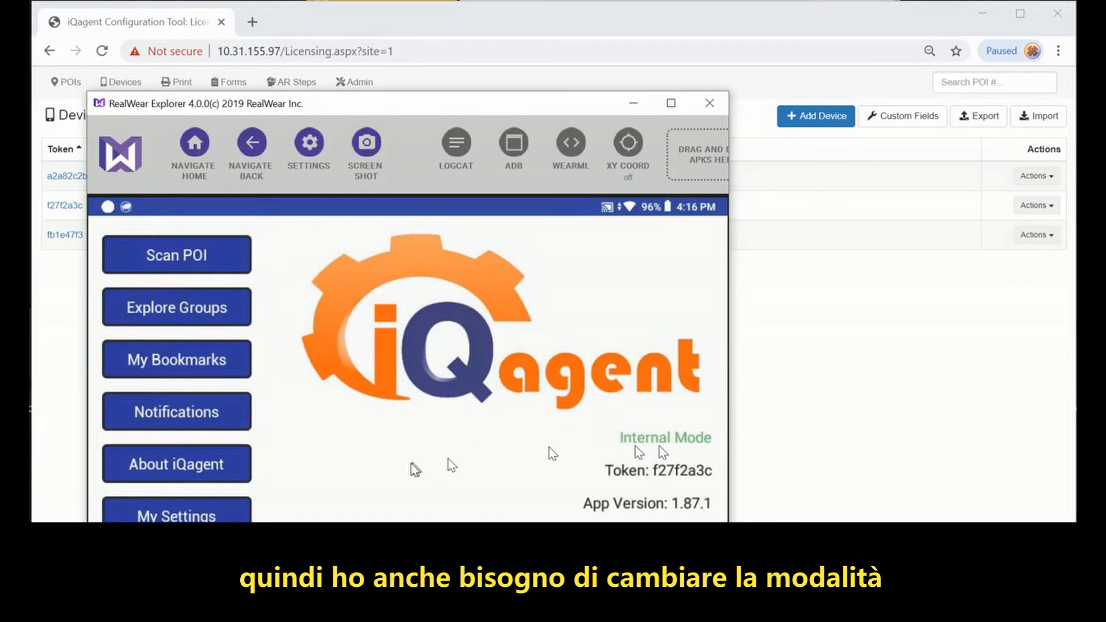
{"action": "left_click", "coordinate": [195, 514]}
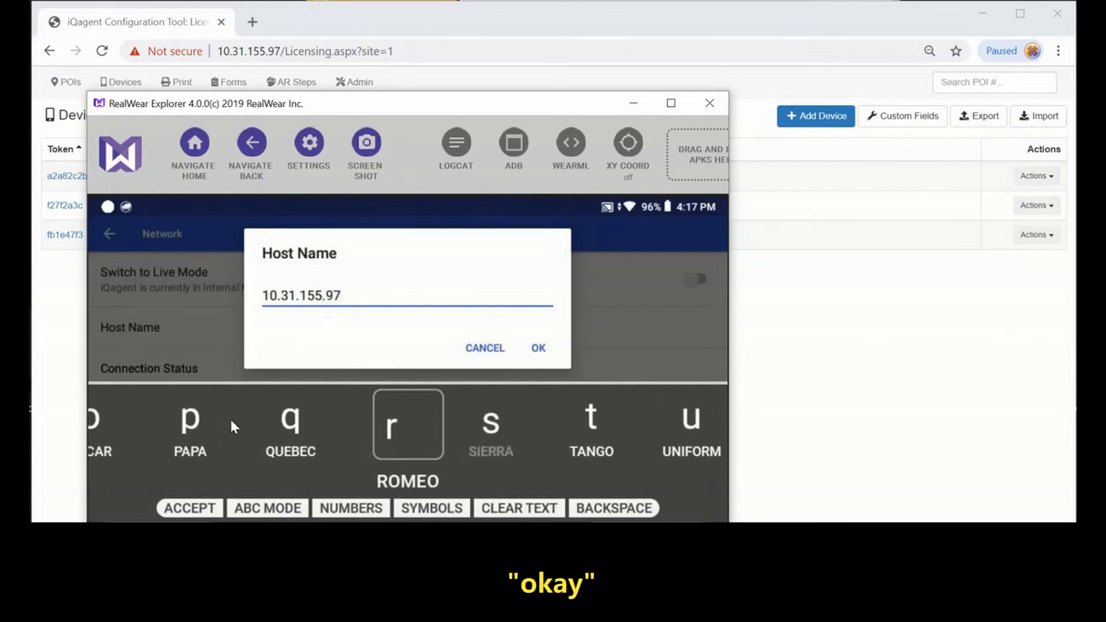
{"action": "left_click", "coordinate": [545, 347]}
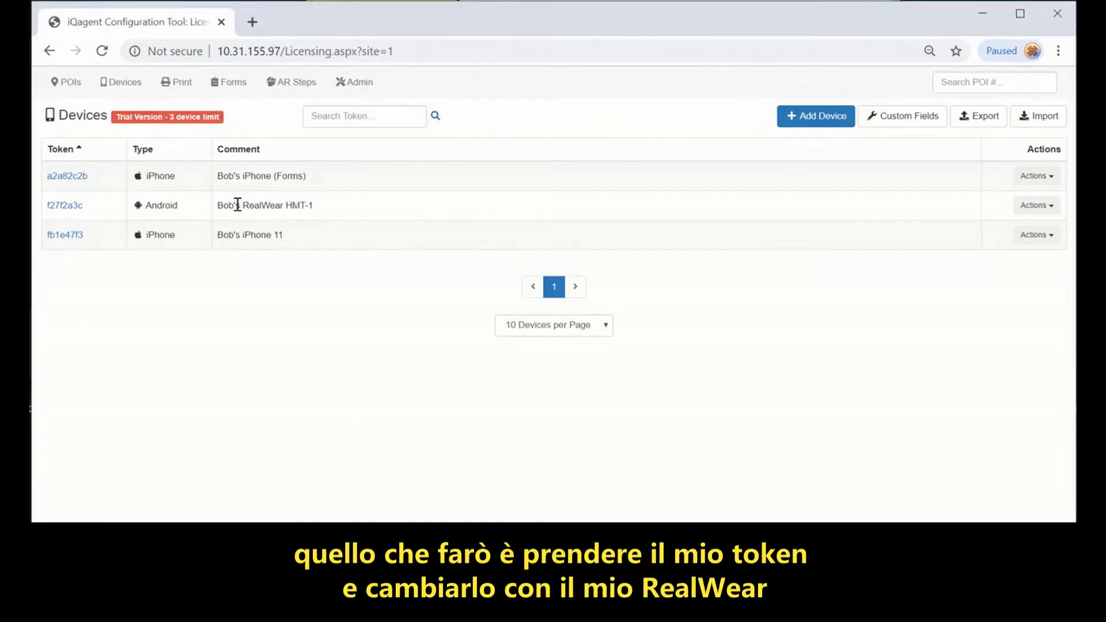
Step: Update the first device with the headset's new token, Android type and a RealWear (Forms) comment
{"action": "left_click", "coordinate": [68, 176]}
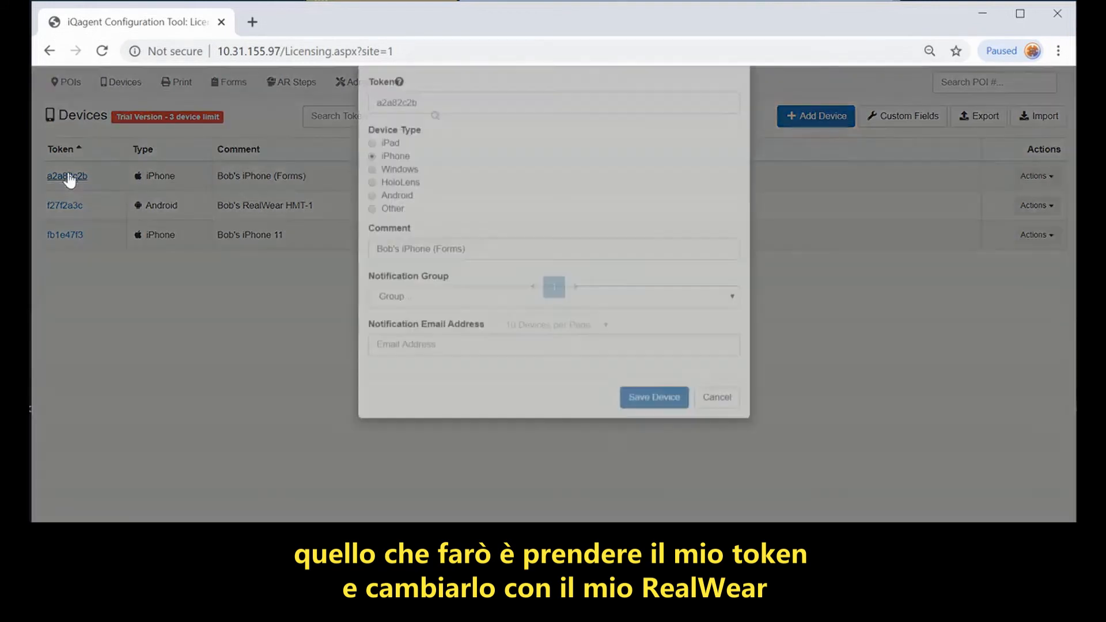
{"action": "left_click_drag", "start_coordinate": [438, 159], "coordinate": [319, 161]}
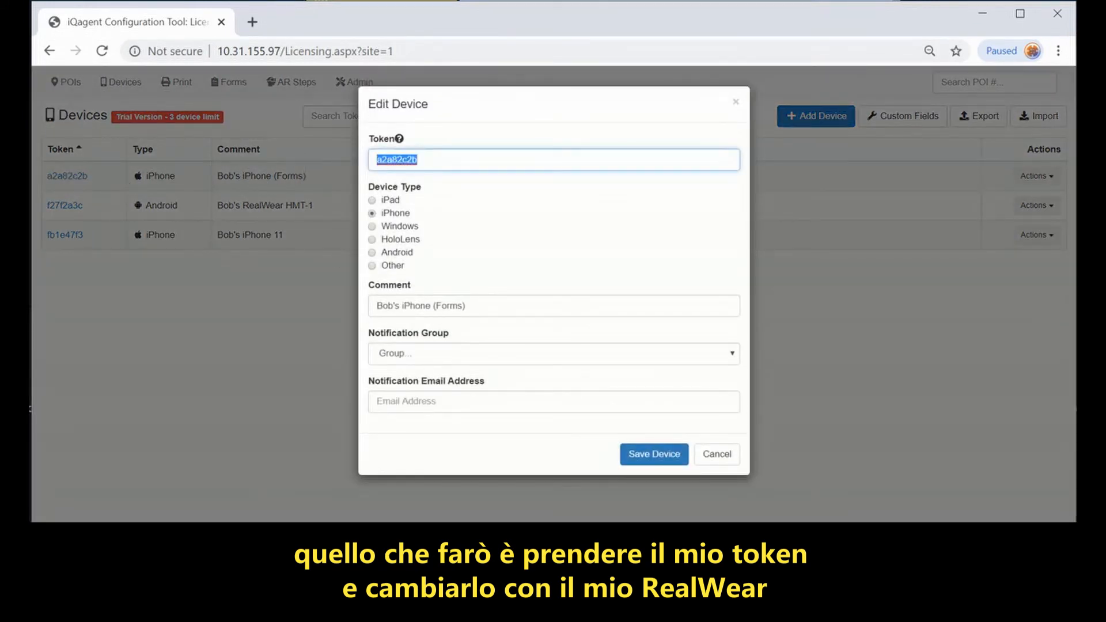
{"action": "type", "text": "058a88de"}
{"action": "double_click", "coordinate": [415, 306]}
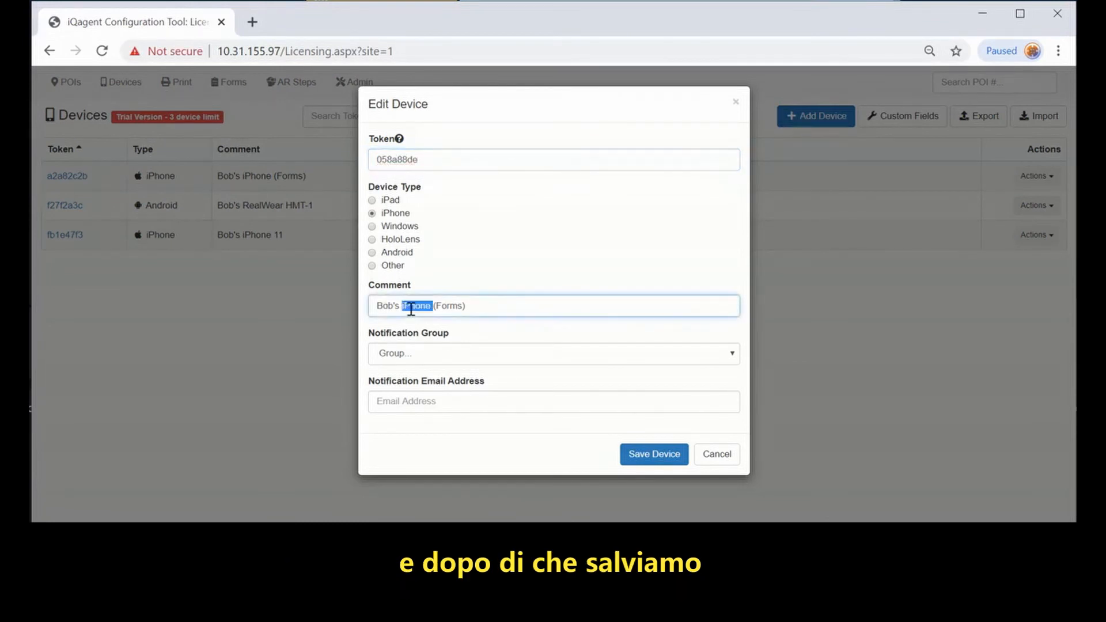
{"action": "type", "text": "RealWear"}
{"action": "left_click", "coordinate": [381, 252]}
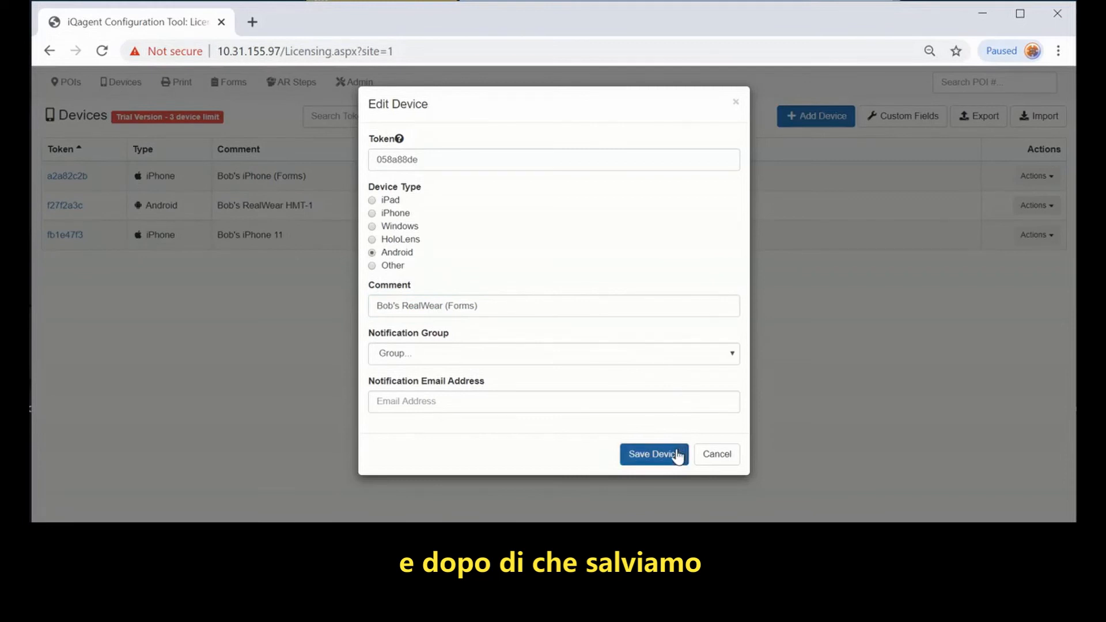
{"action": "left_click", "coordinate": [677, 455]}
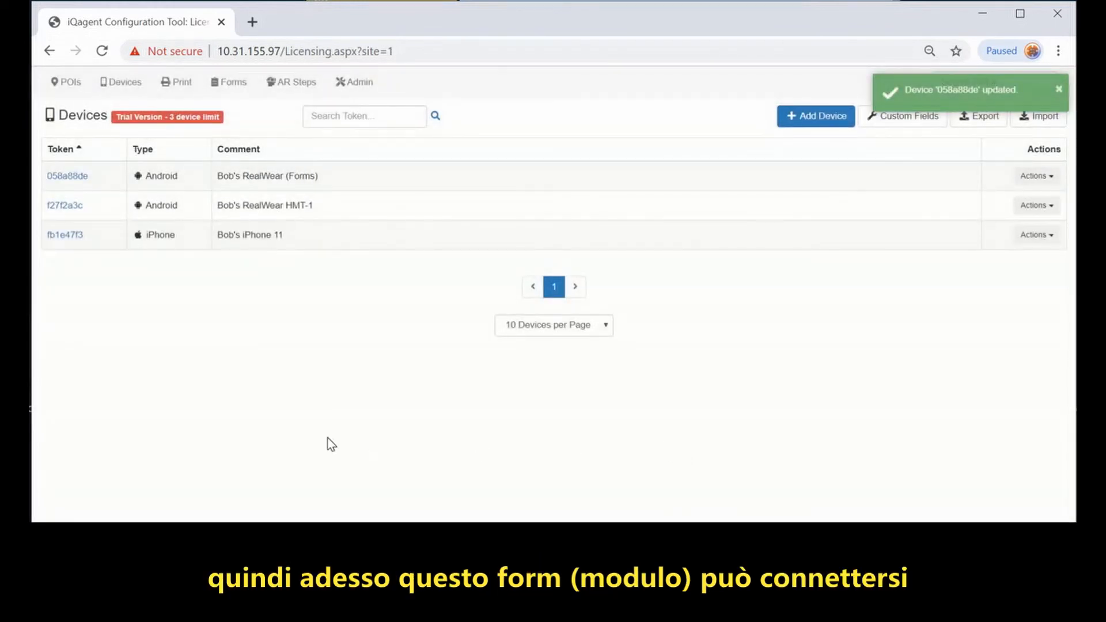
Step: Enter 10.31.155.97 as the iQagent Forms address on the headset
{"action": "key", "text": "alt+Tab"}
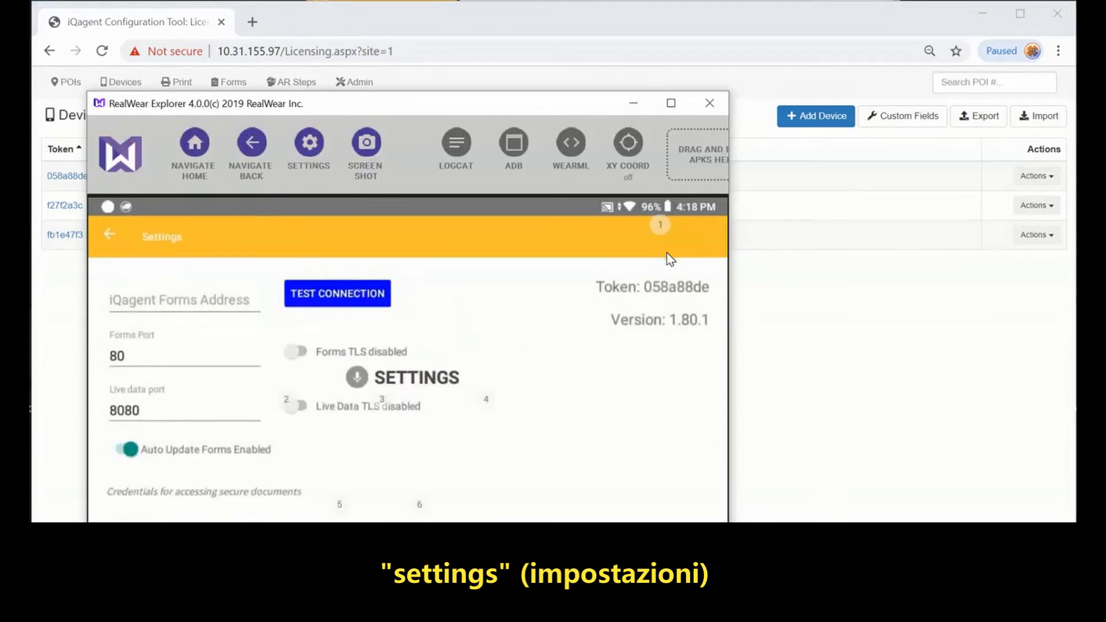
{"action": "left_click", "coordinate": [160, 299]}
{"action": "type", "text": "10.31.155.97"}
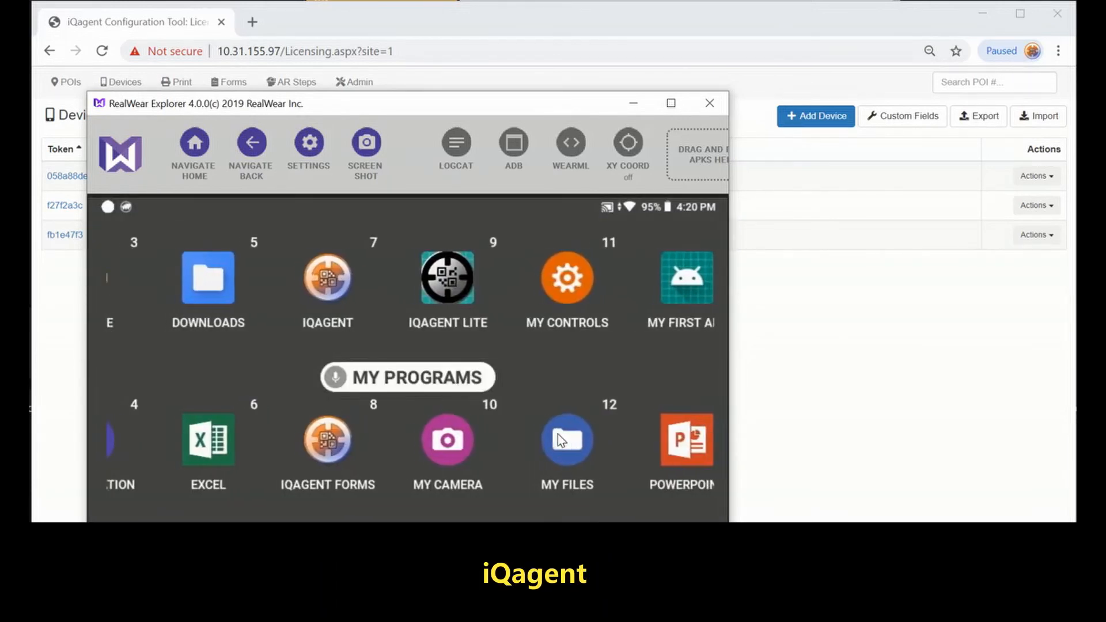
Step: Display Motor 4's QR code from the Production group's POIs for the headset to scan
{"action": "left_click", "coordinate": [827, 444]}
{"action": "left_click", "coordinate": [69, 83]}
{"action": "left_click", "coordinate": [110, 163]}
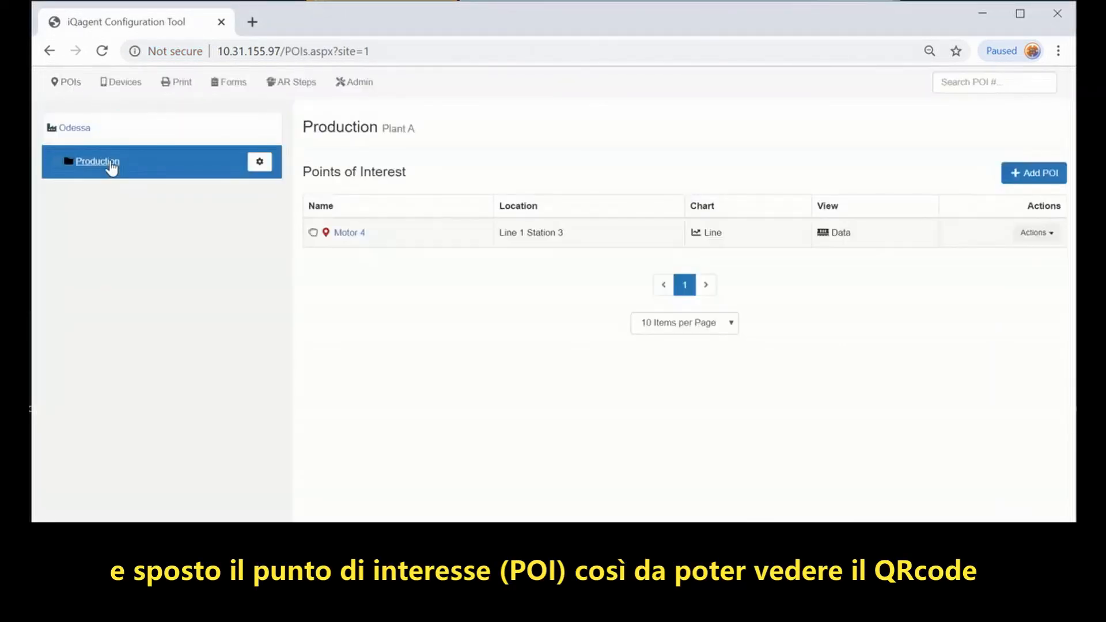
{"action": "left_click", "coordinate": [347, 234]}
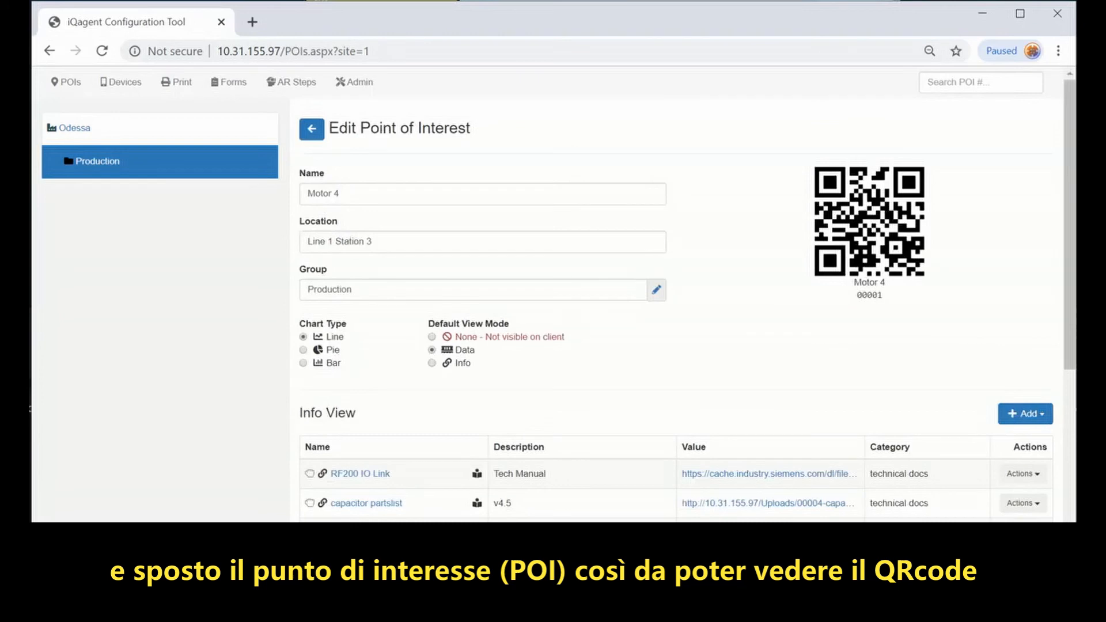
{"action": "key", "text": "alt+Tab"}
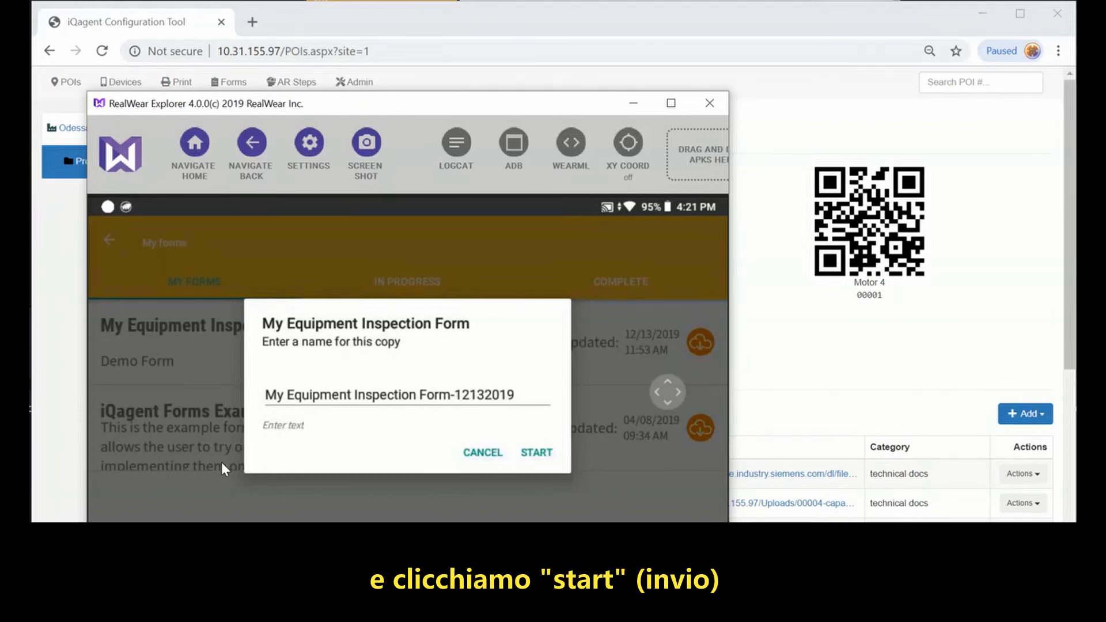
Step: Start and fill out the named inspection form copy, then send the headset home
{"action": "key", "text": "Return"}
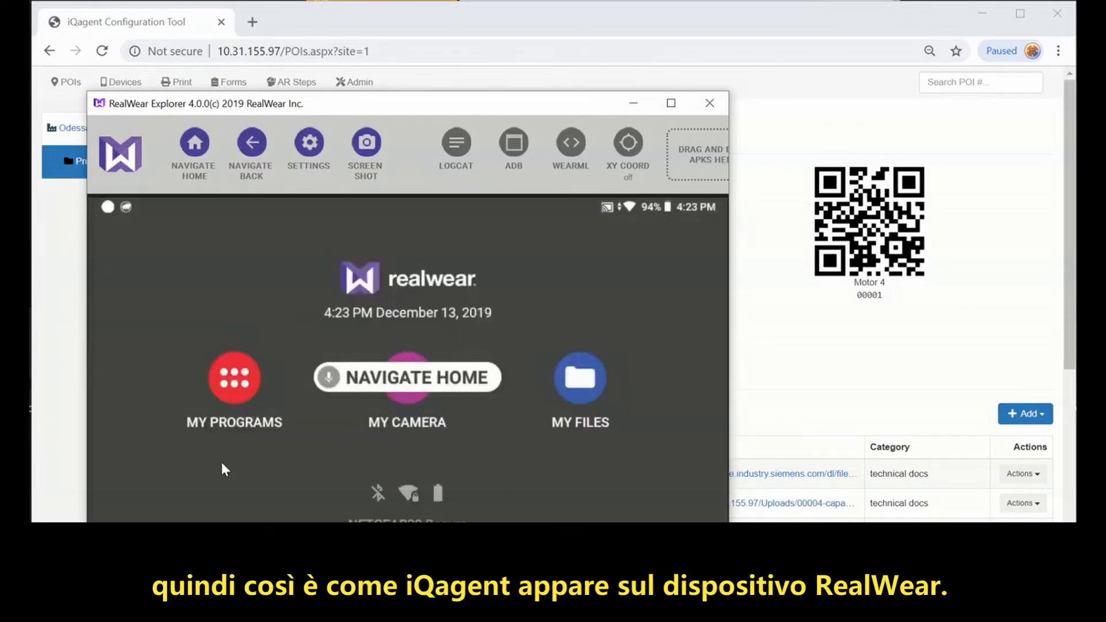
{"action": "left_click", "coordinate": [837, 369]}
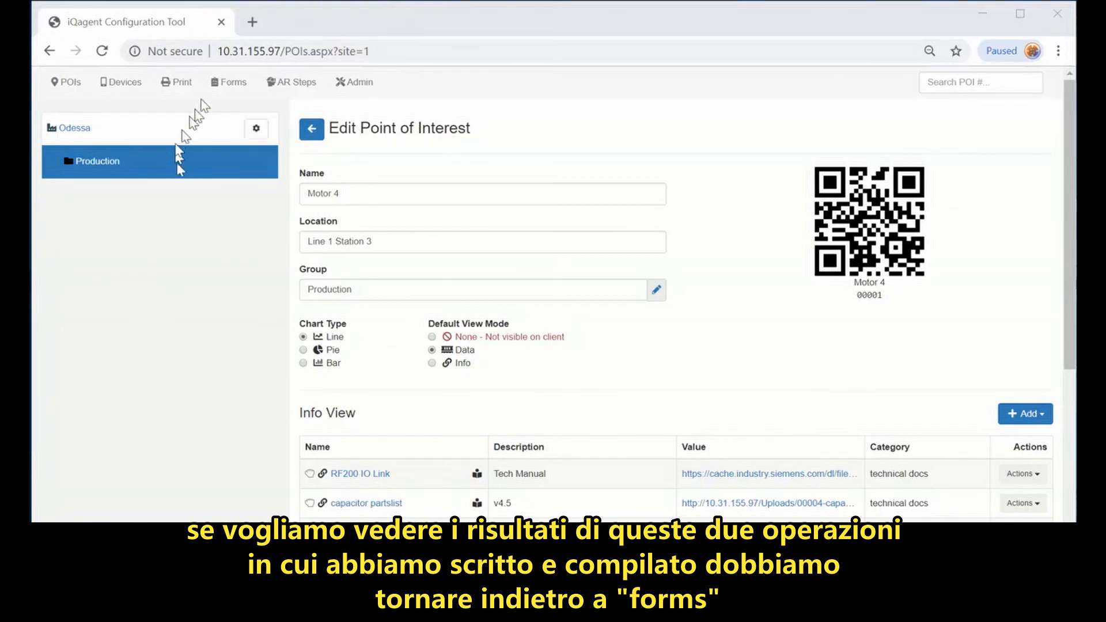
Step: Open the My Equipment Inspection Form submissions and review the third inspection report
{"action": "left_click", "coordinate": [227, 82]}
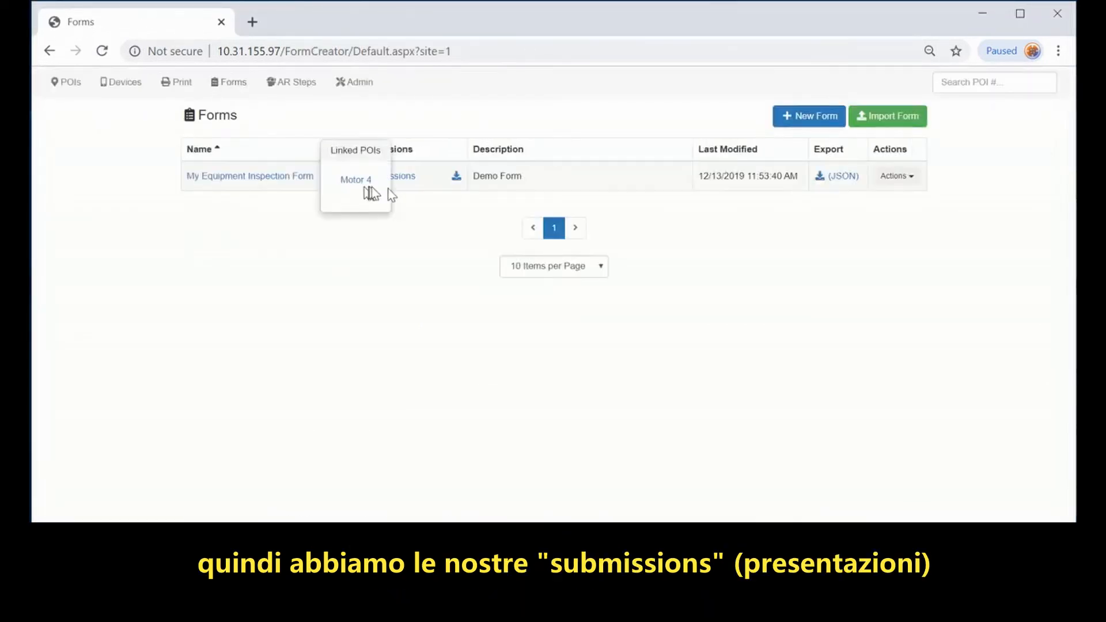
{"action": "left_click", "coordinate": [405, 177]}
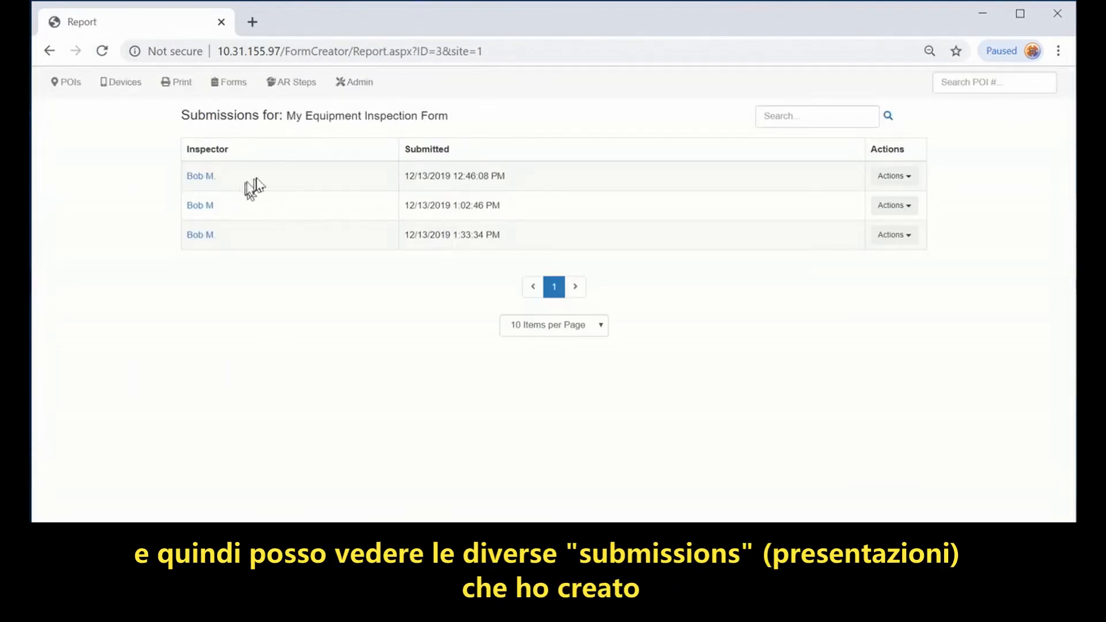
{"action": "left_click", "coordinate": [200, 235]}
{"action": "scroll", "coordinate": [353, 397], "scroll_direction": "down", "scroll_amount": 3}
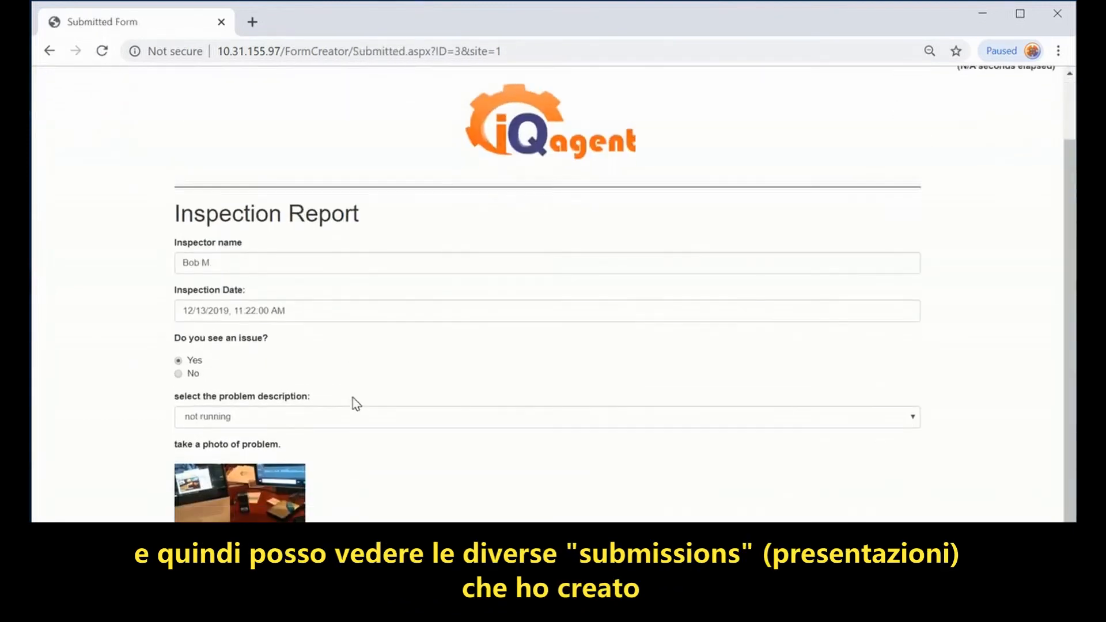
{"action": "scroll", "coordinate": [351, 402], "scroll_direction": "up", "scroll_amount": 3}
{"action": "left_click", "coordinate": [49, 51]}
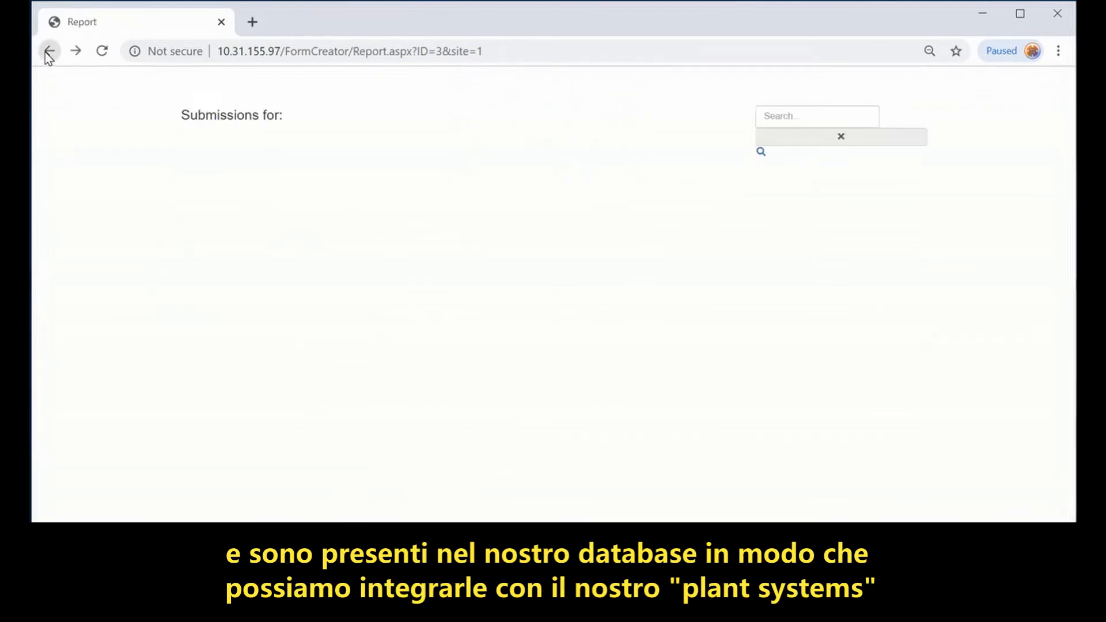
Step: Review the second inspection report and return to the submissions list
{"action": "left_click", "coordinate": [205, 205]}
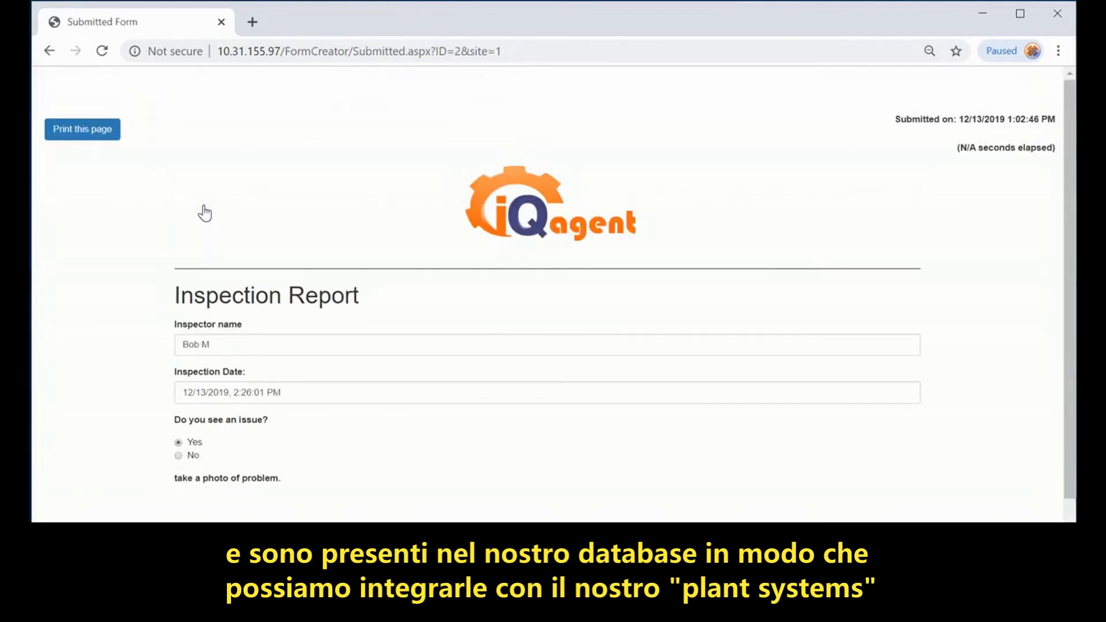
{"action": "scroll", "coordinate": [328, 346], "scroll_direction": "down", "scroll_amount": 1}
{"action": "scroll", "coordinate": [326, 345], "scroll_direction": "down", "scroll_amount": 4}
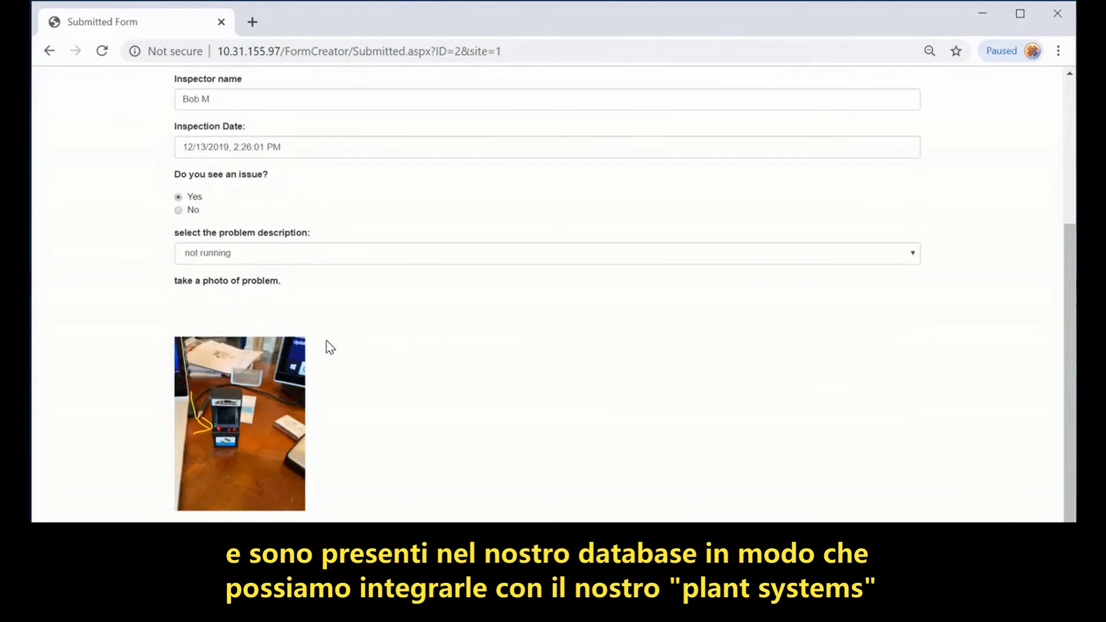
{"action": "scroll", "coordinate": [326, 345], "scroll_direction": "up", "scroll_amount": 5}
{"action": "left_click", "coordinate": [49, 51]}
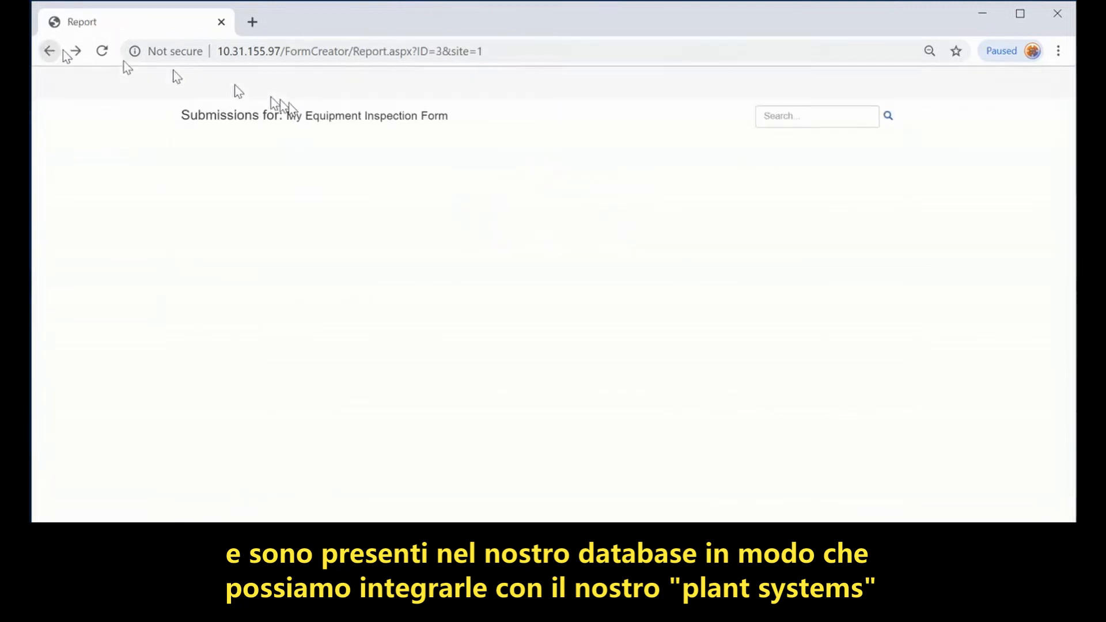